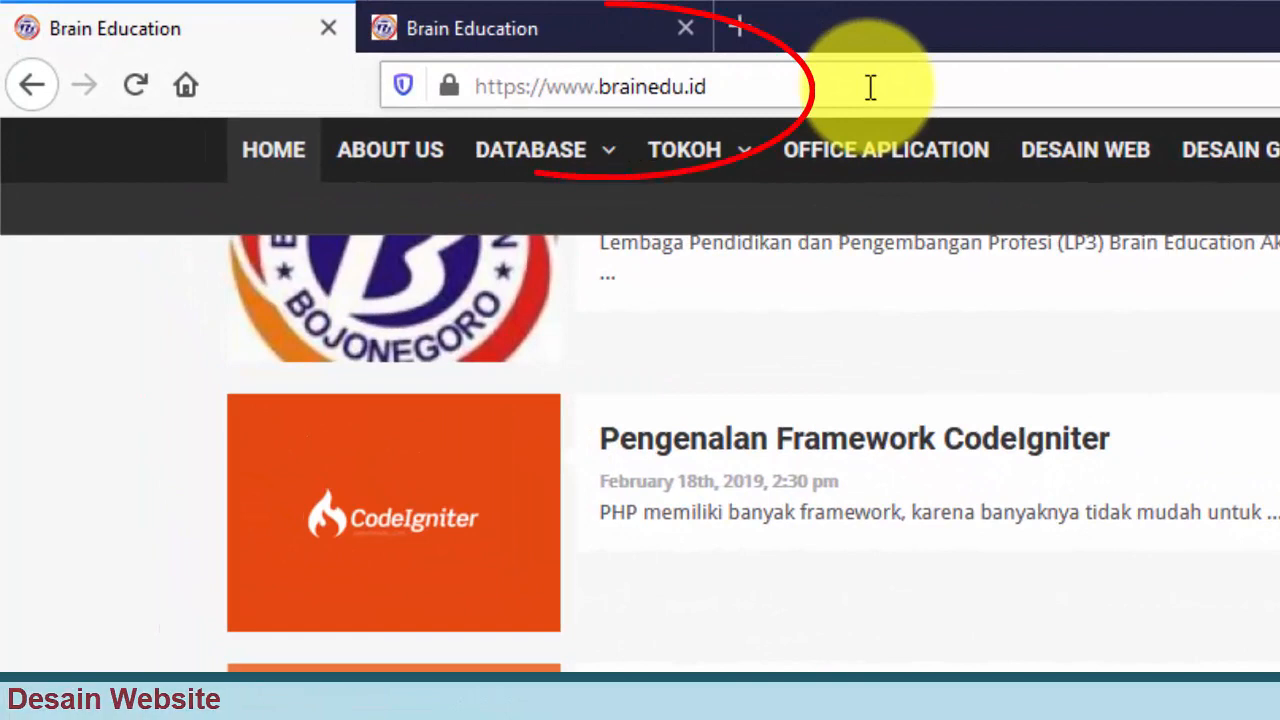
Step: Append /cpanel to the brainedu.id address to load the cPanel login page
click(870, 87)
click(870, 87)
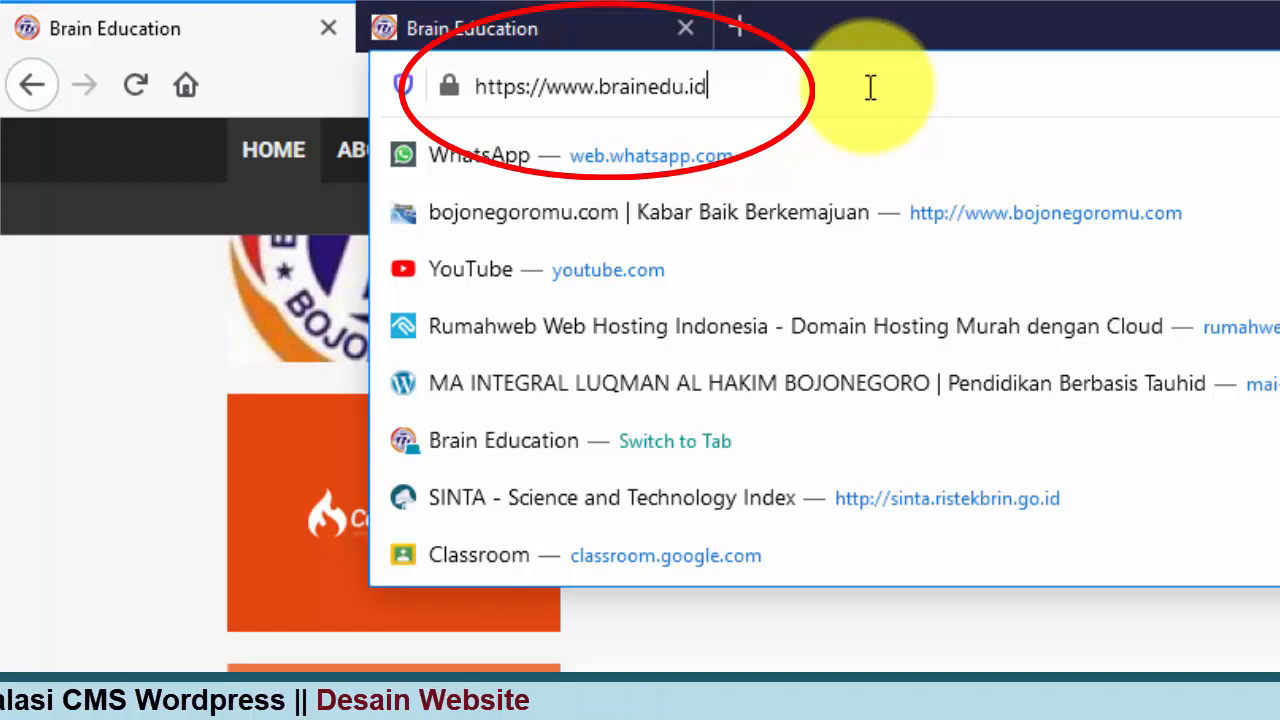
text(/)
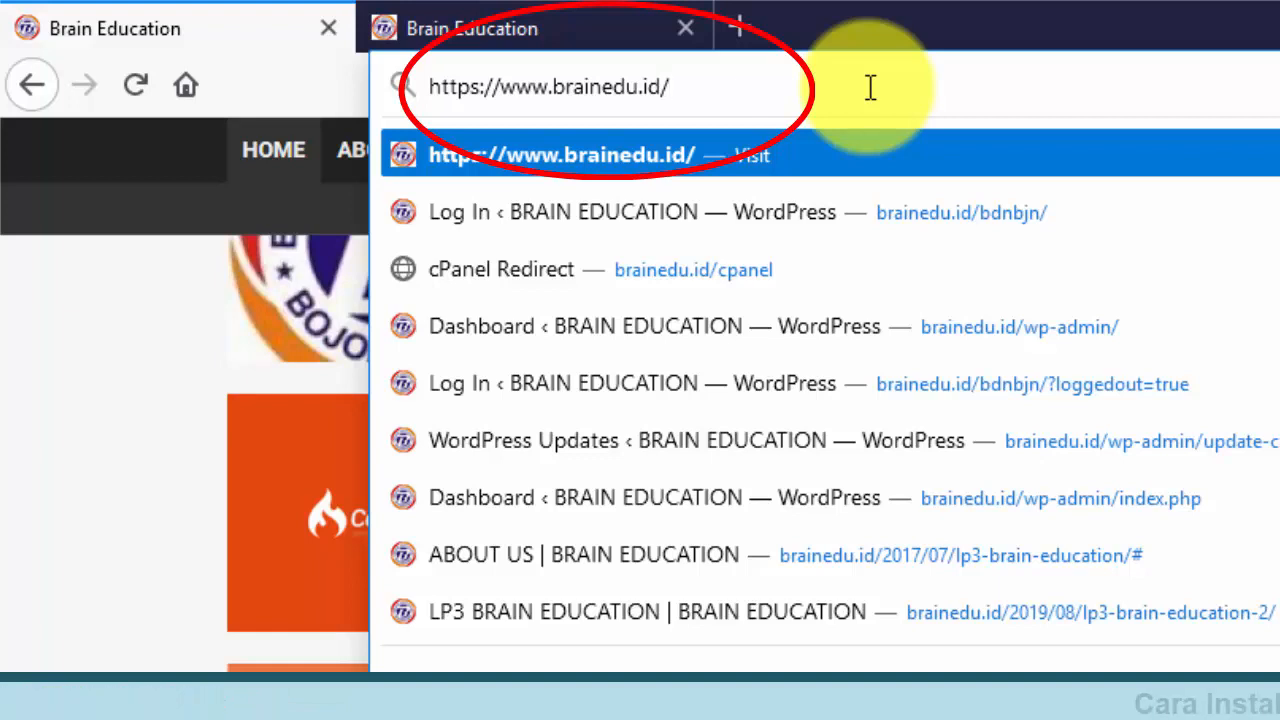
text(c)
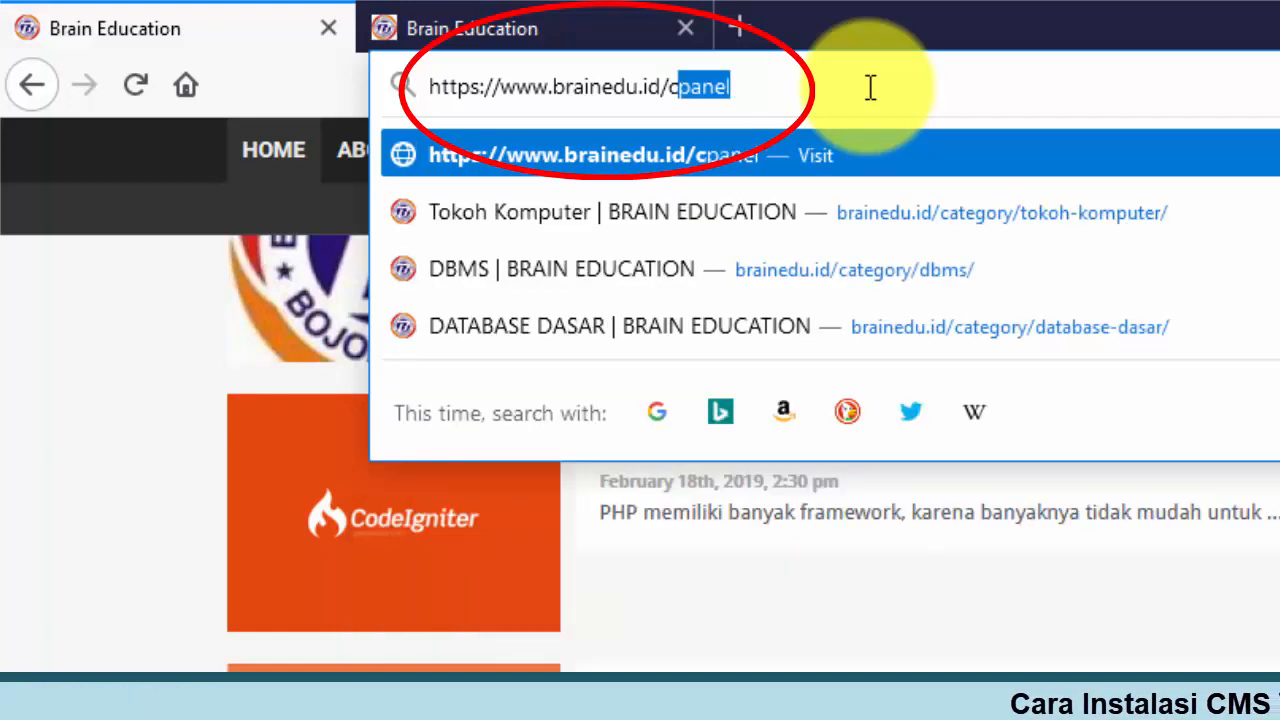
text(pane)
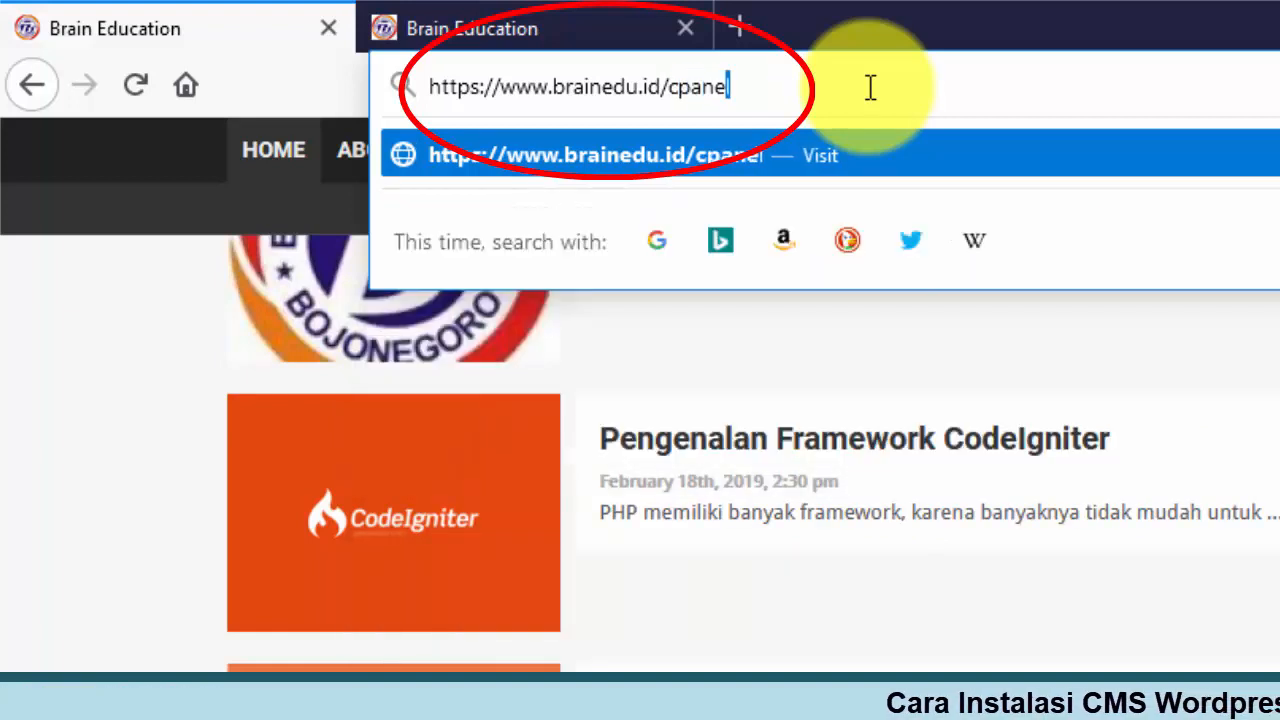
text(l)
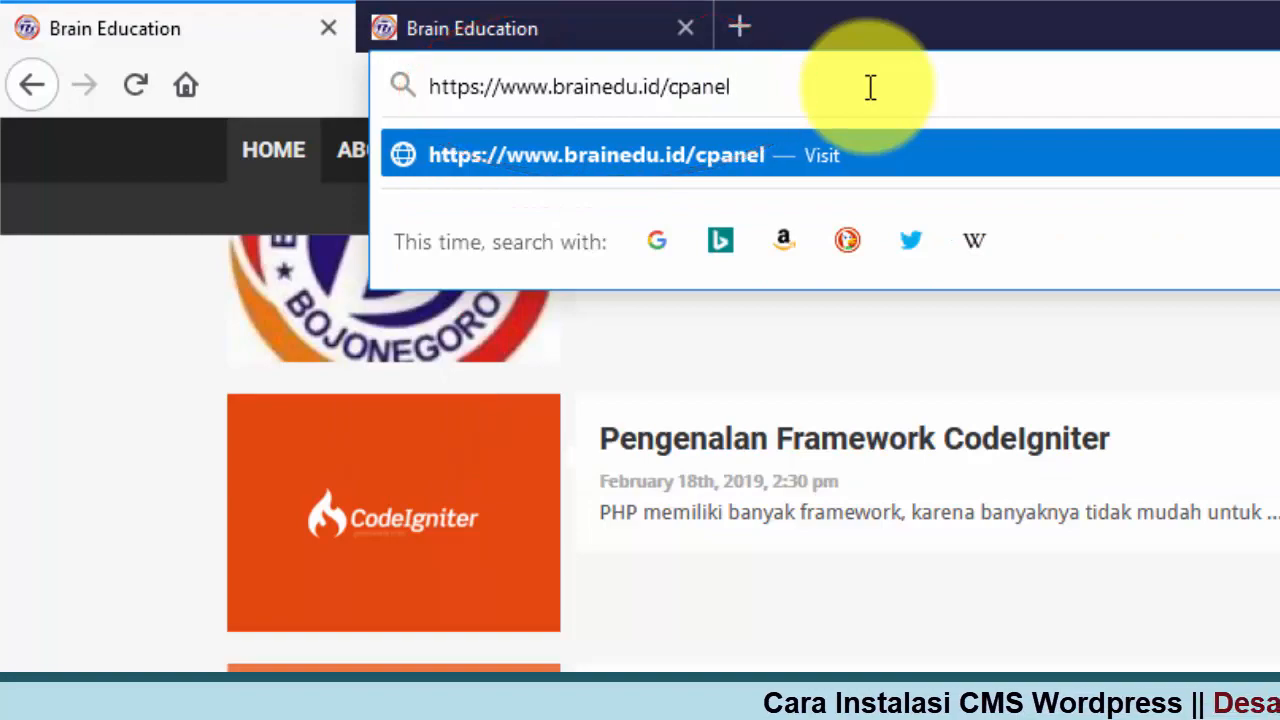
key(Return)
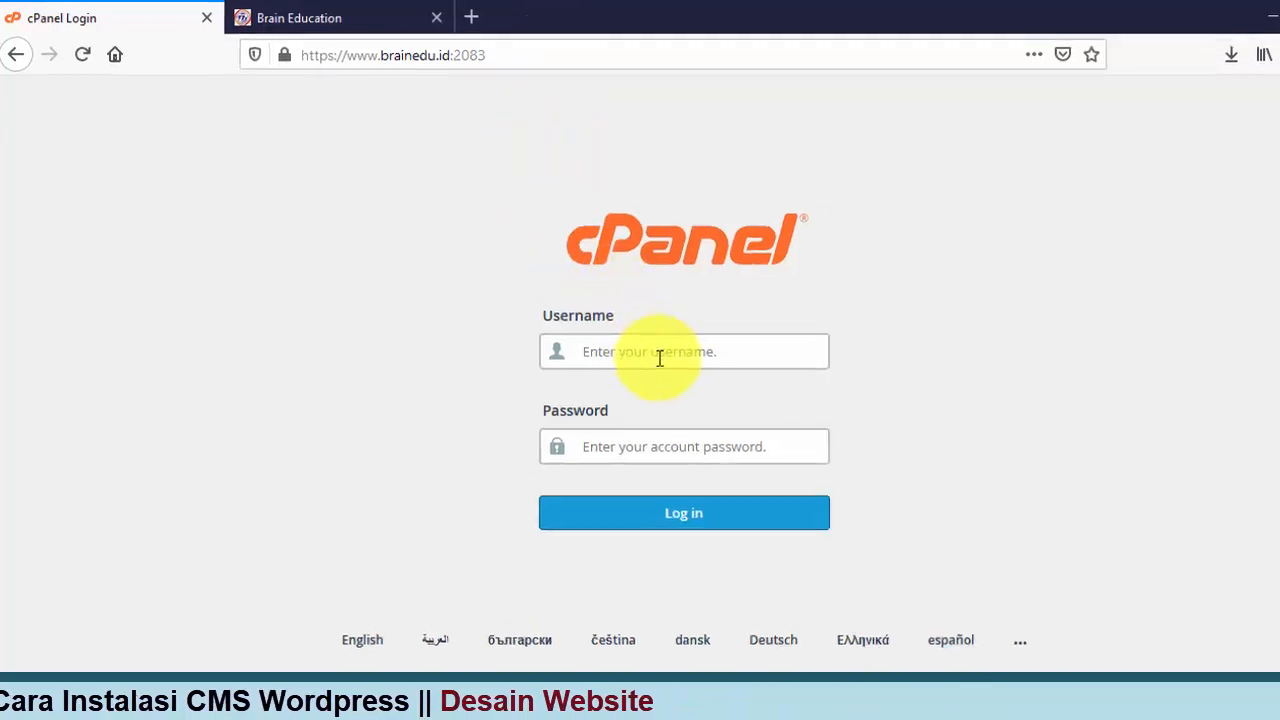
Step: Enter the hosting account username and submit the cPanel login form
click(661, 356)
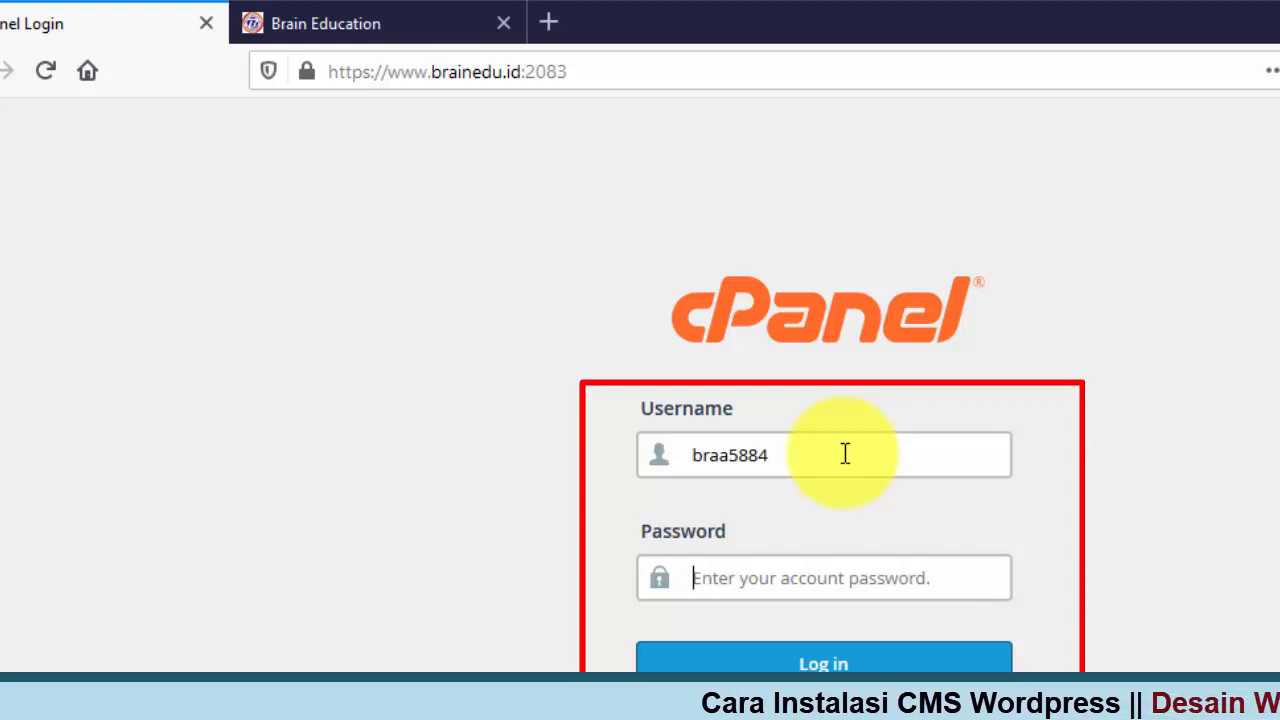
text(•)
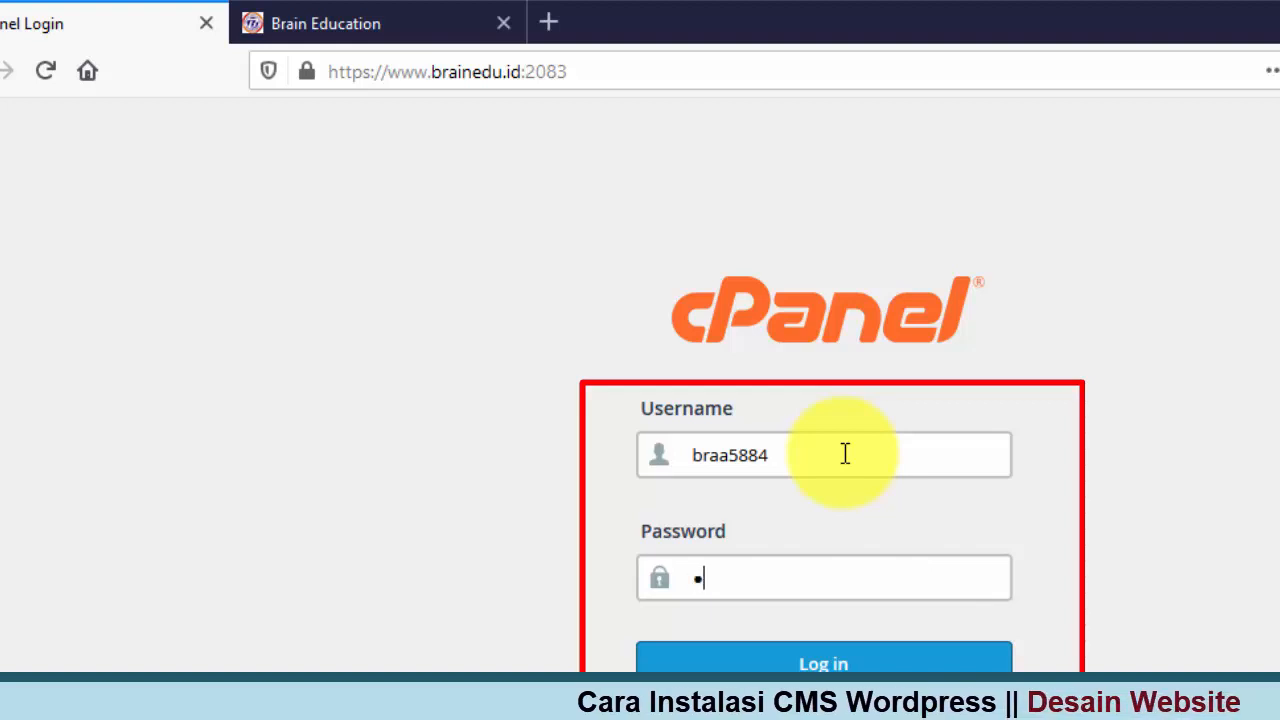
text(•••)
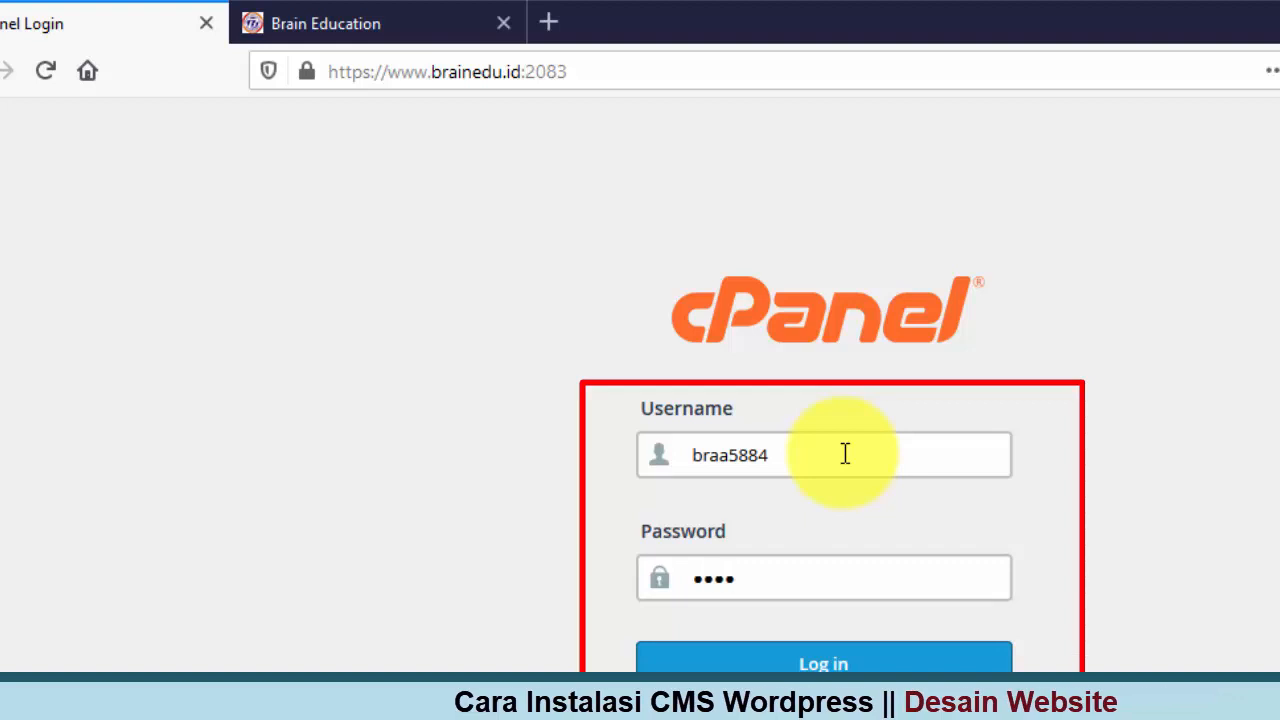
text(•••)
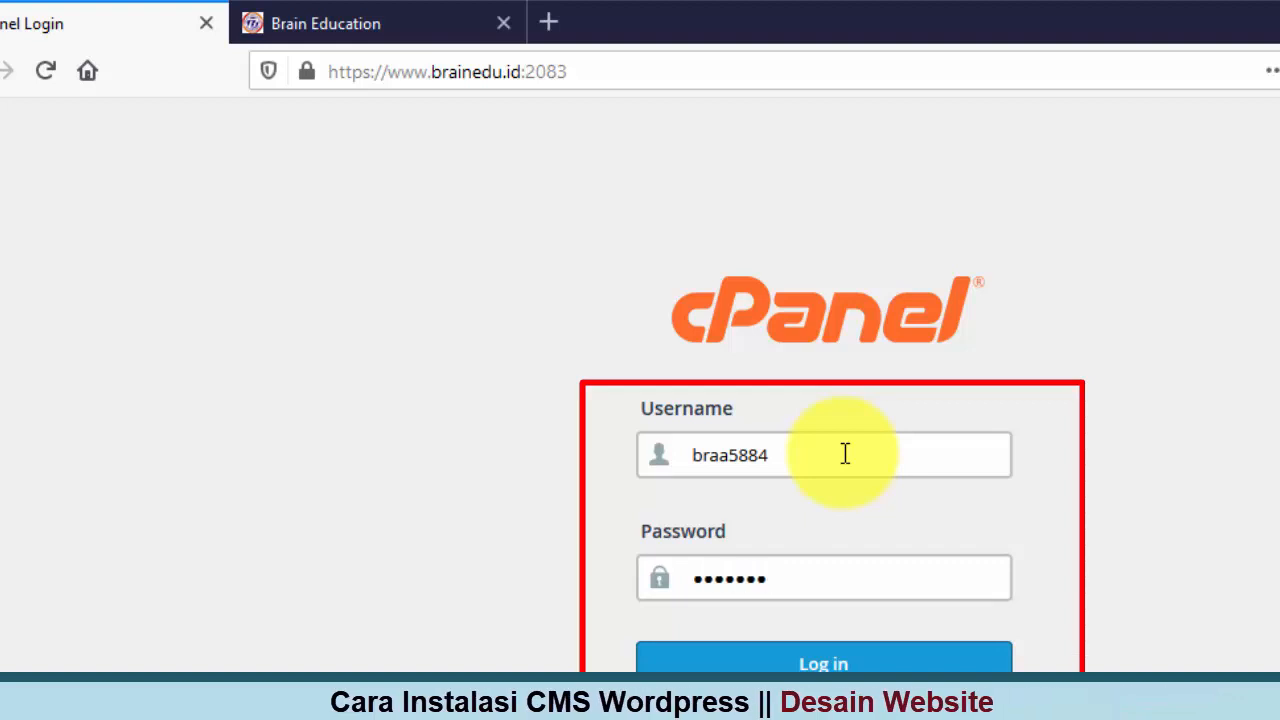
text(•)
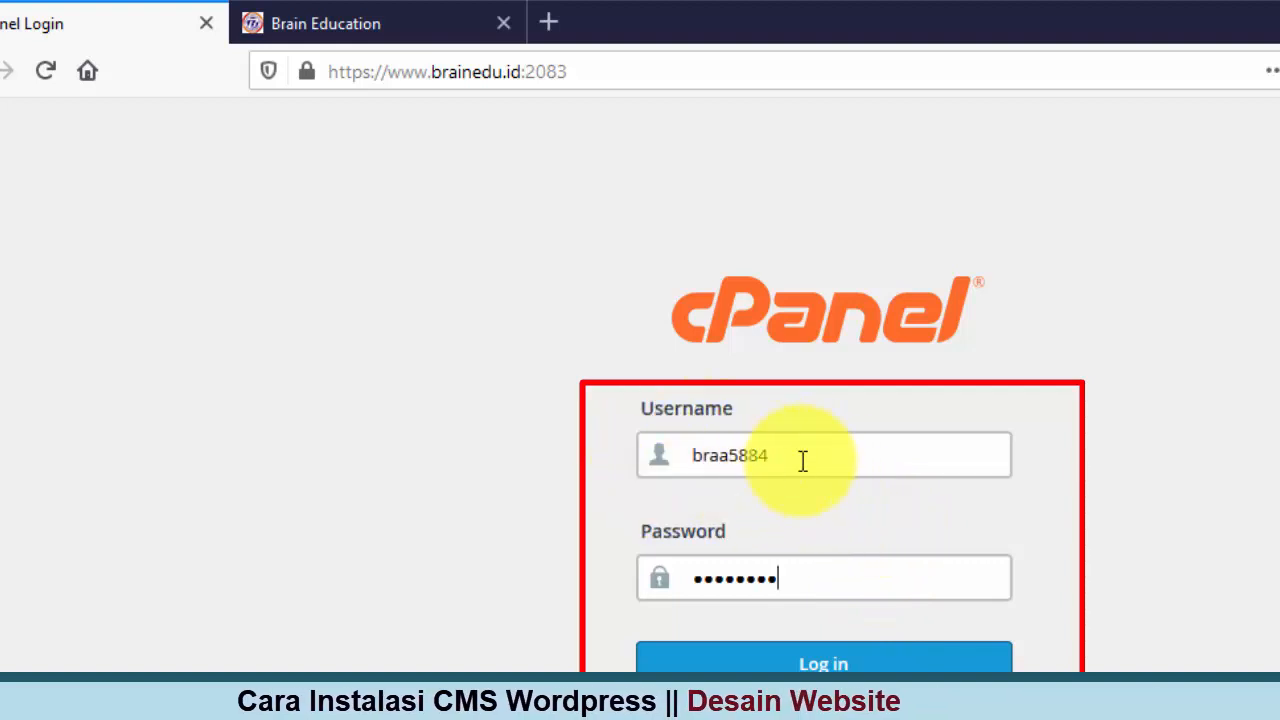
click(823, 663)
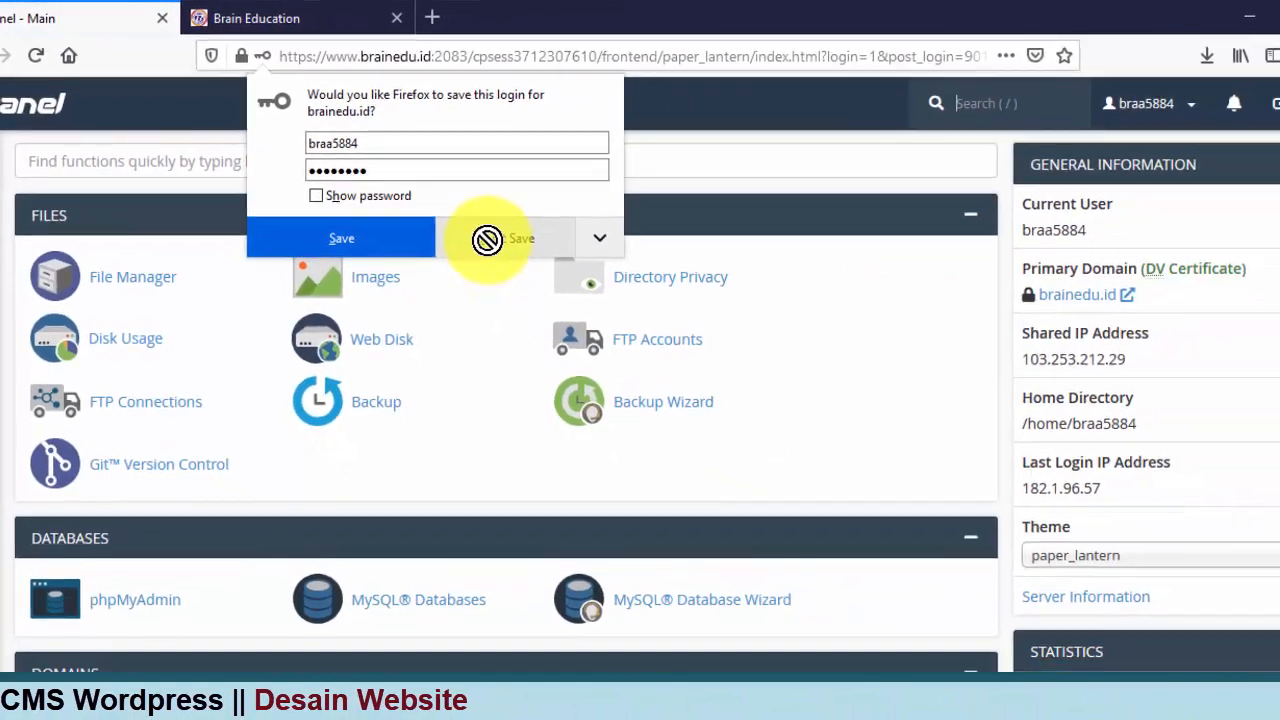
Step: Decline Firefox's offer to save the cPanel login
click(641, 302)
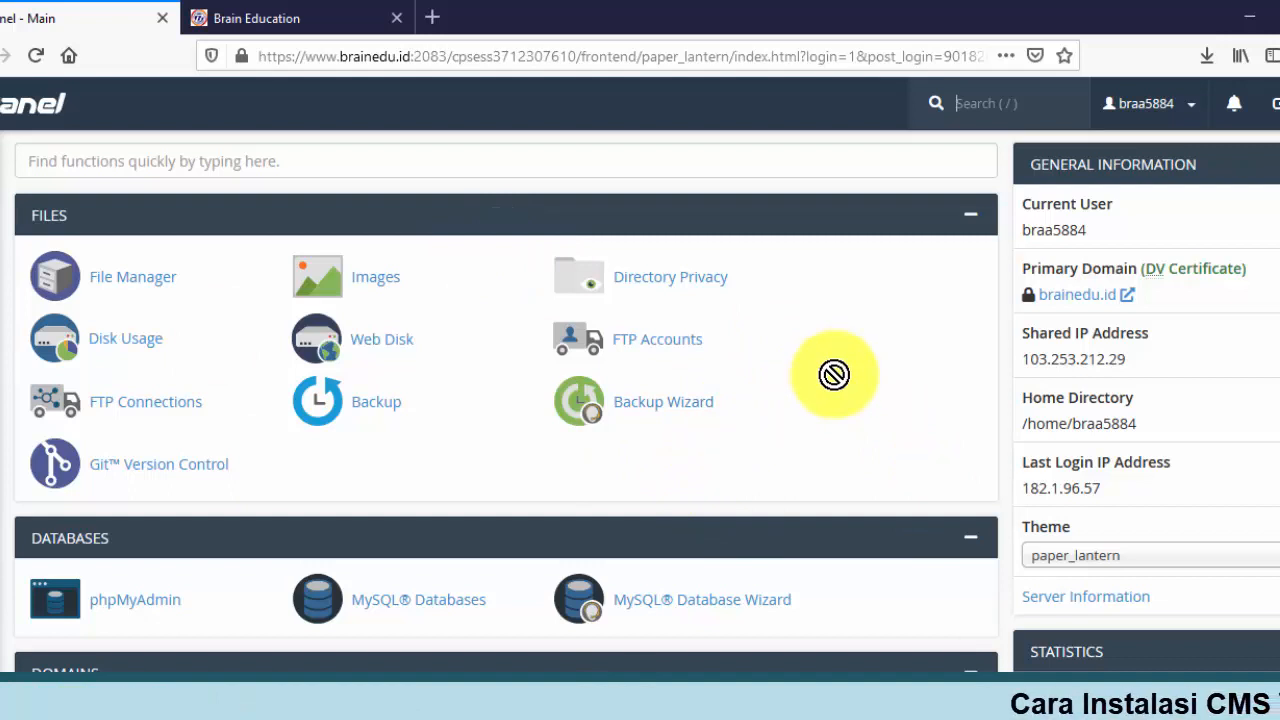
scroll(834, 374, down, 2)
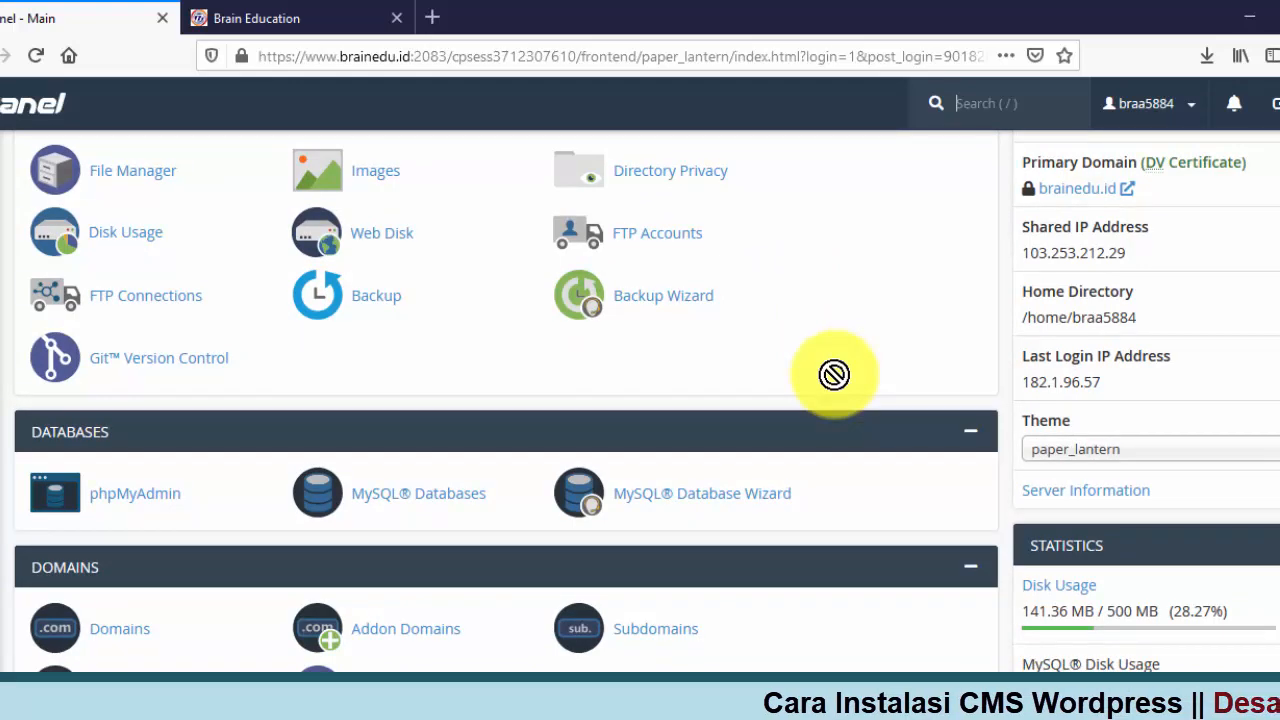
scroll(834, 374, up, 2)
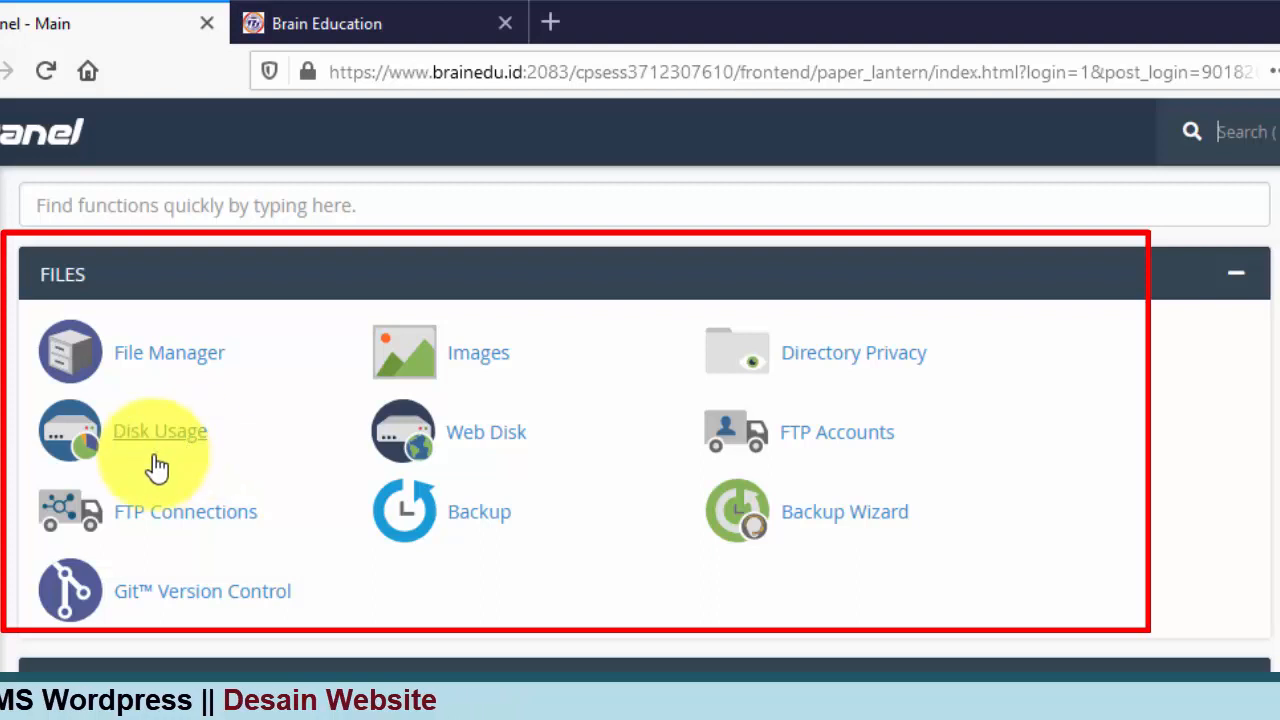
Step: Scroll down the cPanel dashboard to the Softaculous Apps Installer section
scroll(615, 577, down, 4)
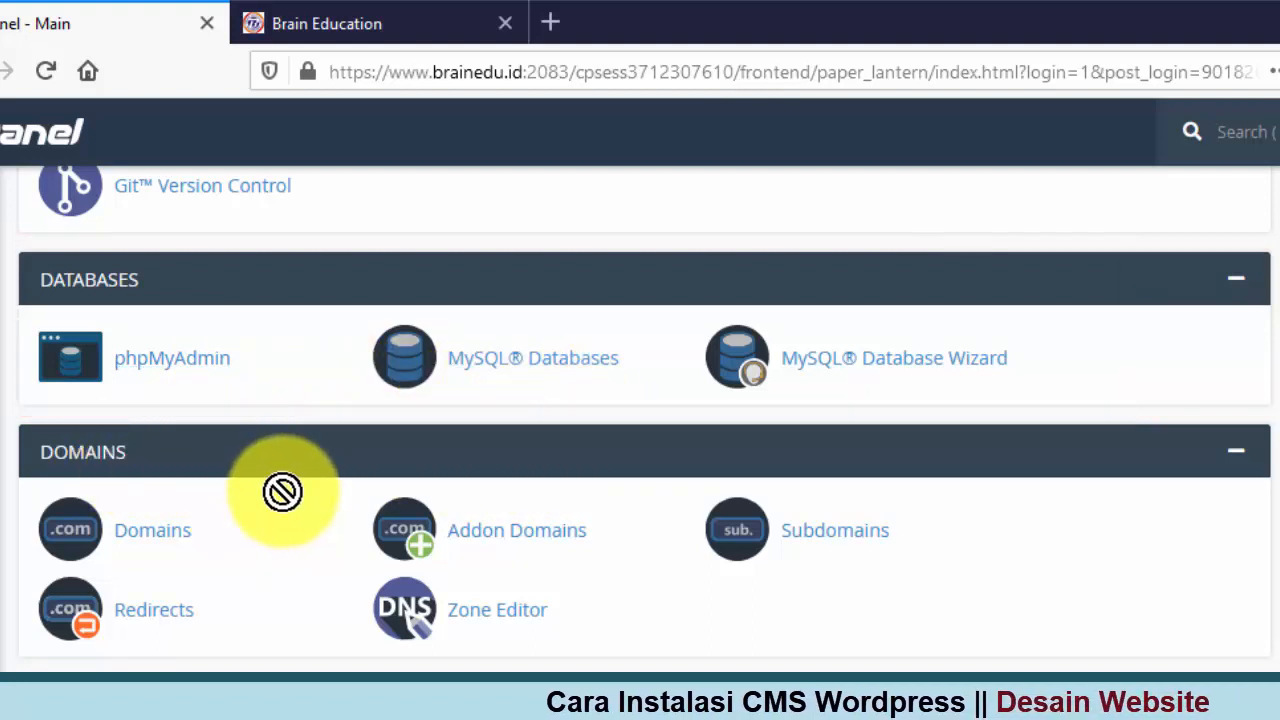
scroll(286, 485, down, 5)
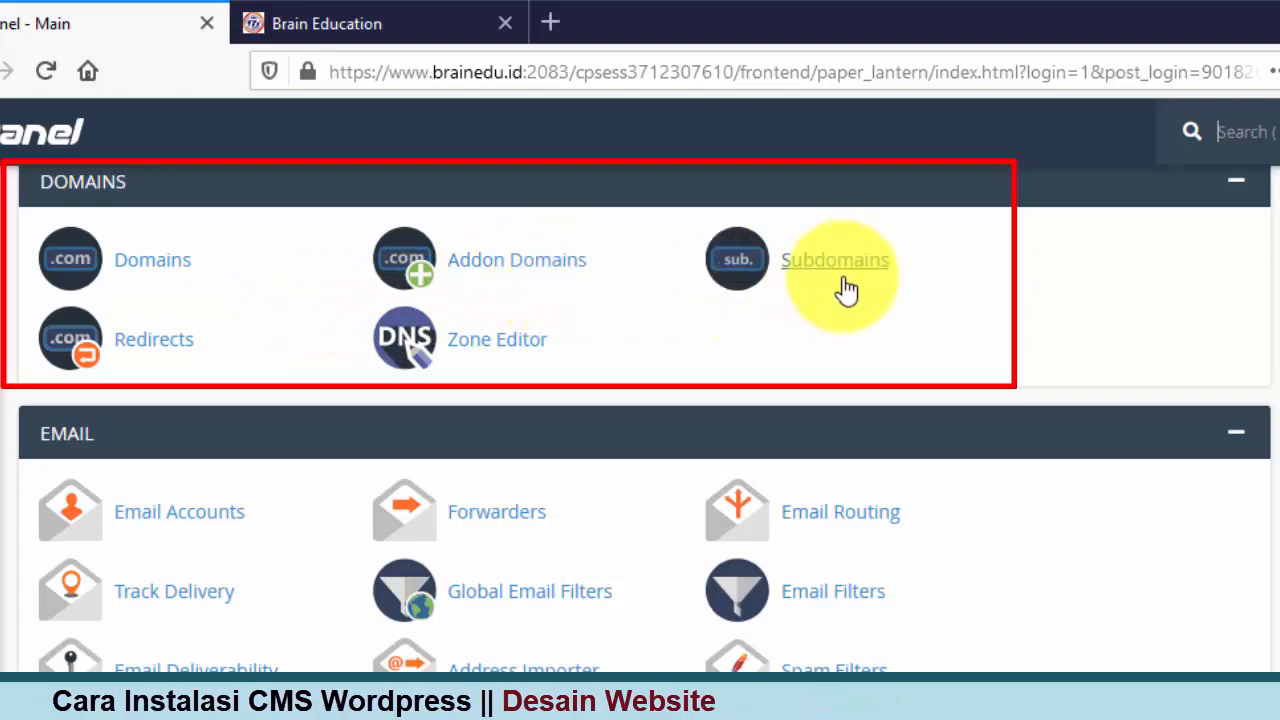
scroll(193, 513, down, 1)
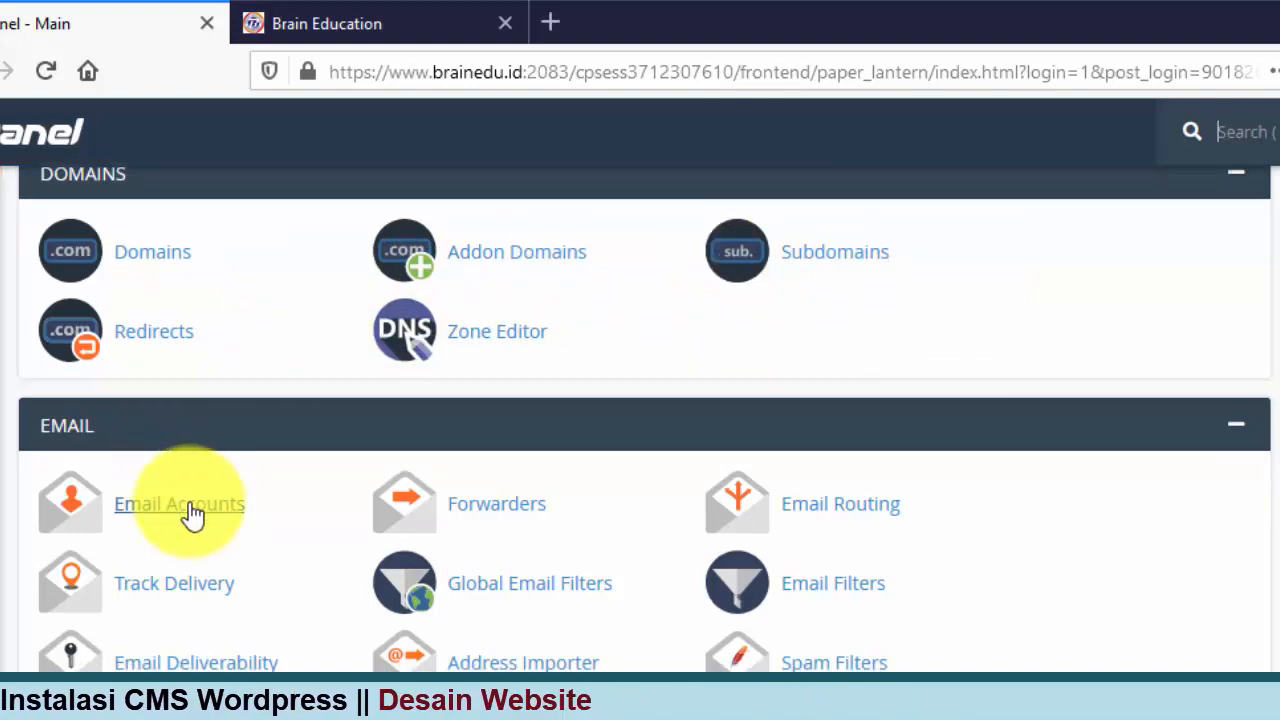
scroll(193, 513, down, 4)
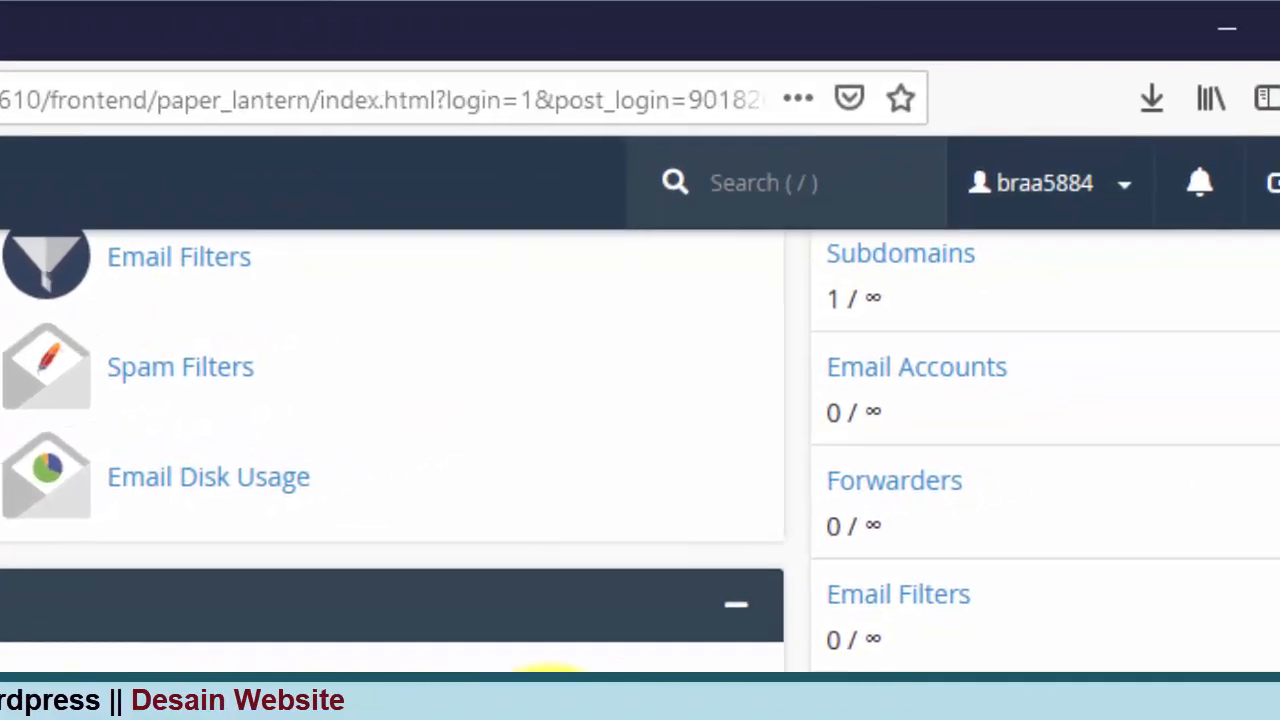
scroll(1194, 688, up, 5)
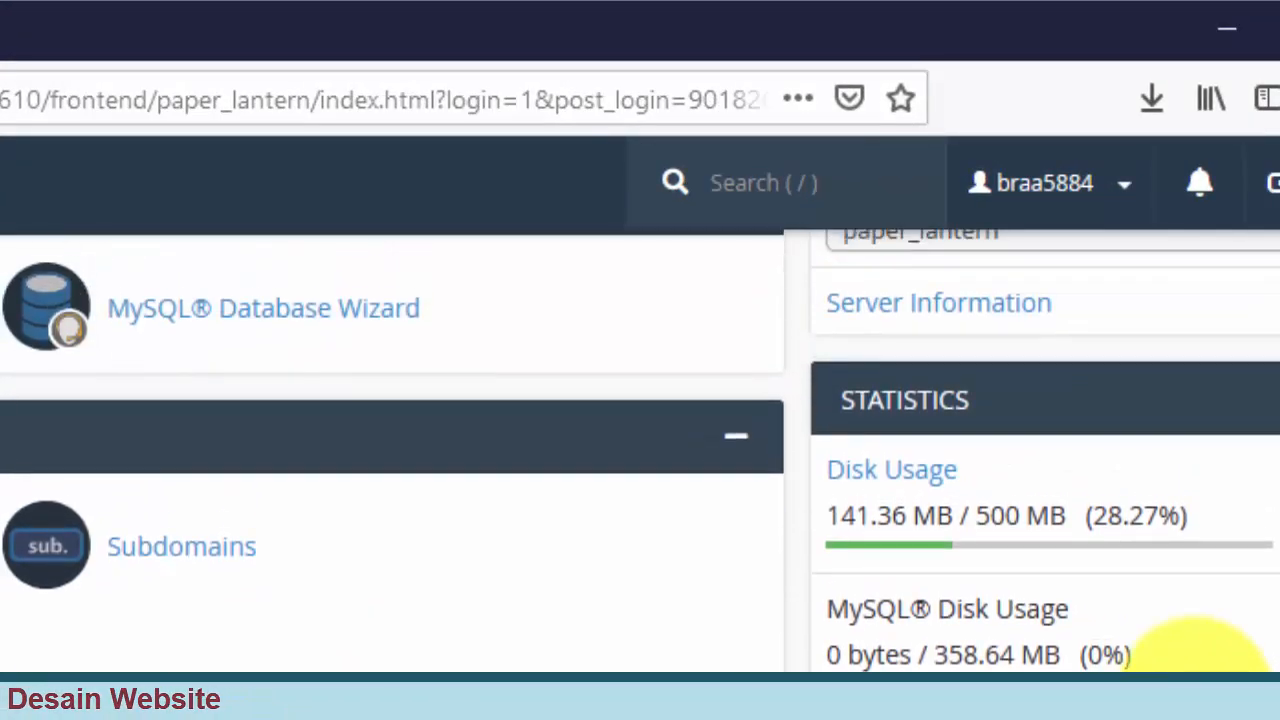
scroll(1194, 672, down, 2)
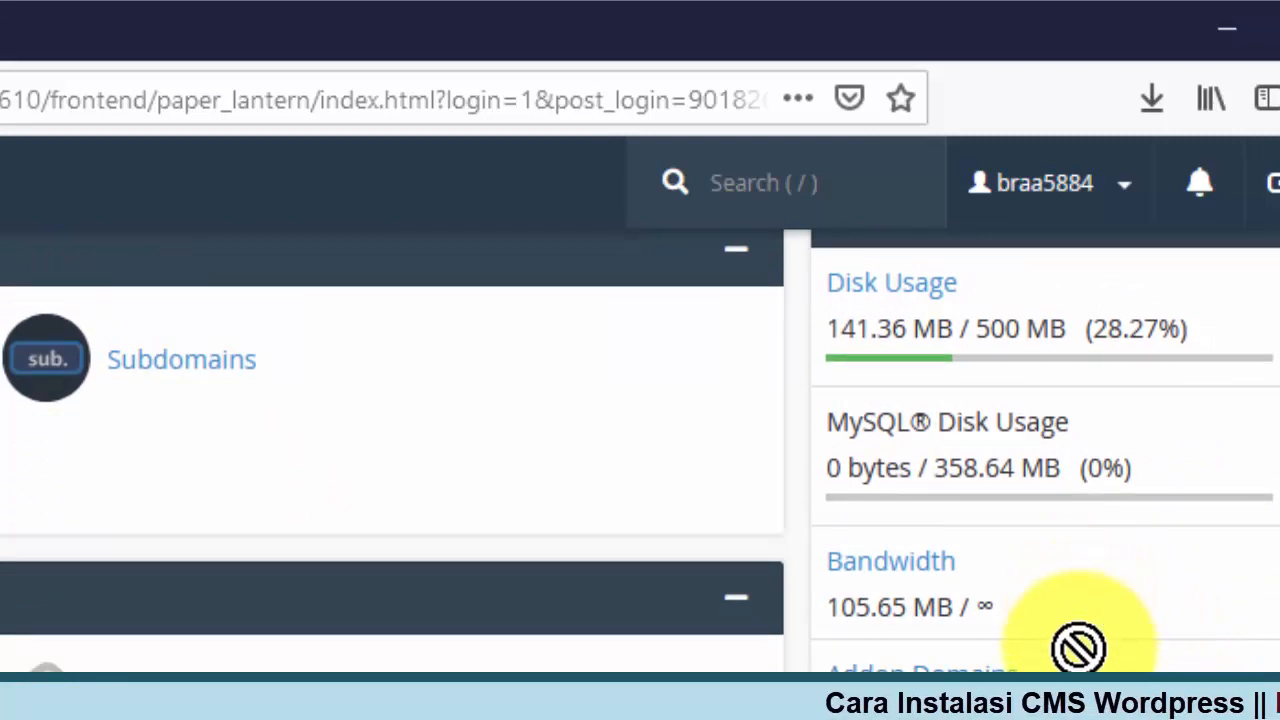
scroll(1078, 653, down, 2)
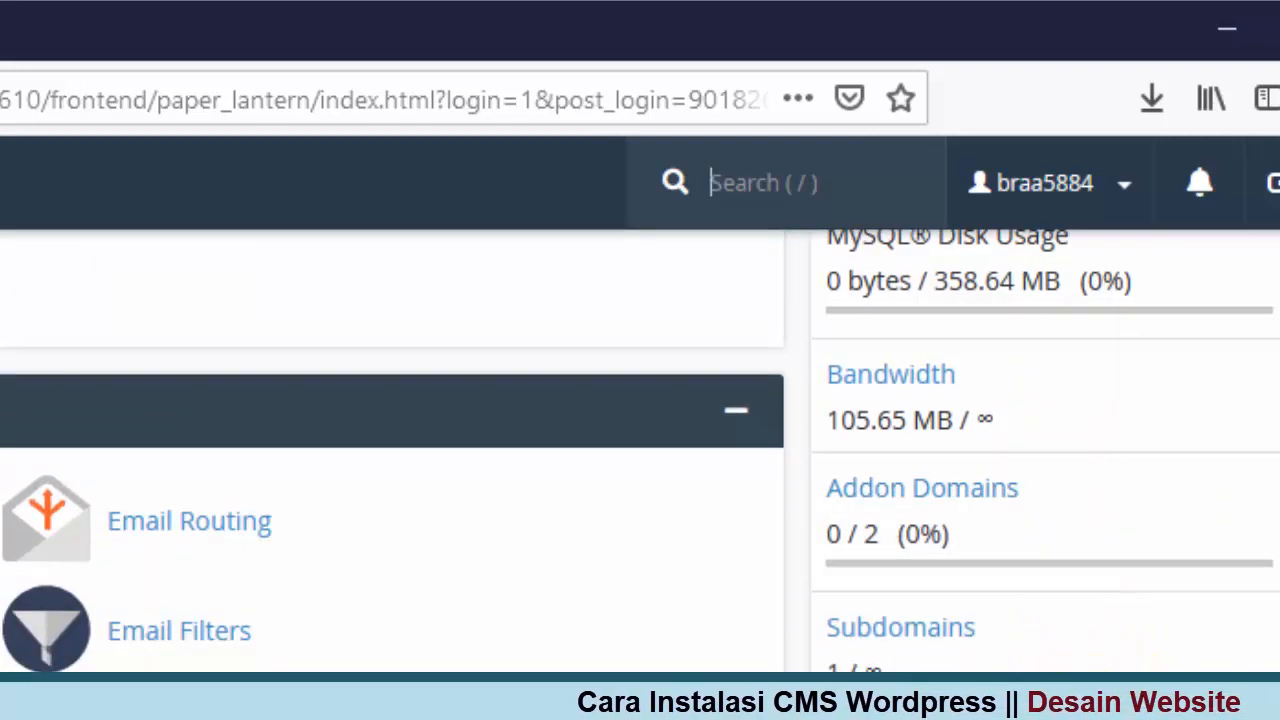
scroll(640, 450, down, 2)
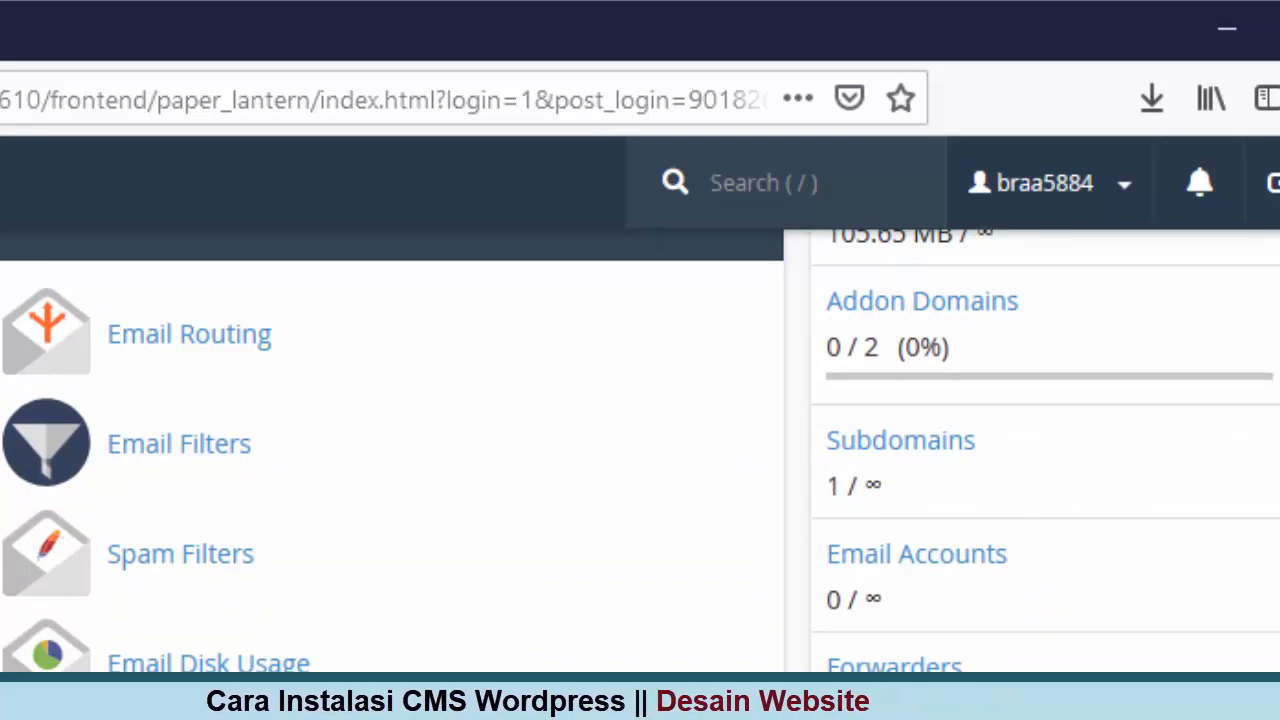
scroll(640, 450, down, 2)
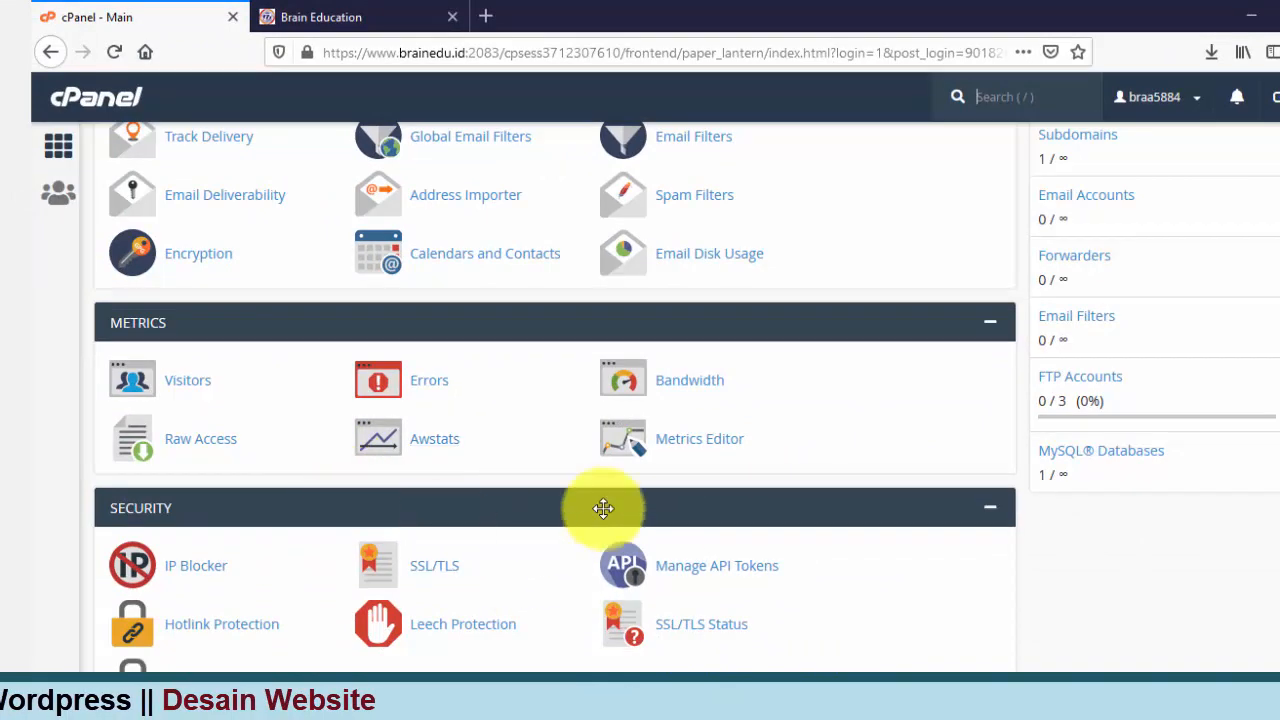
scroll(530, 463, down, 3)
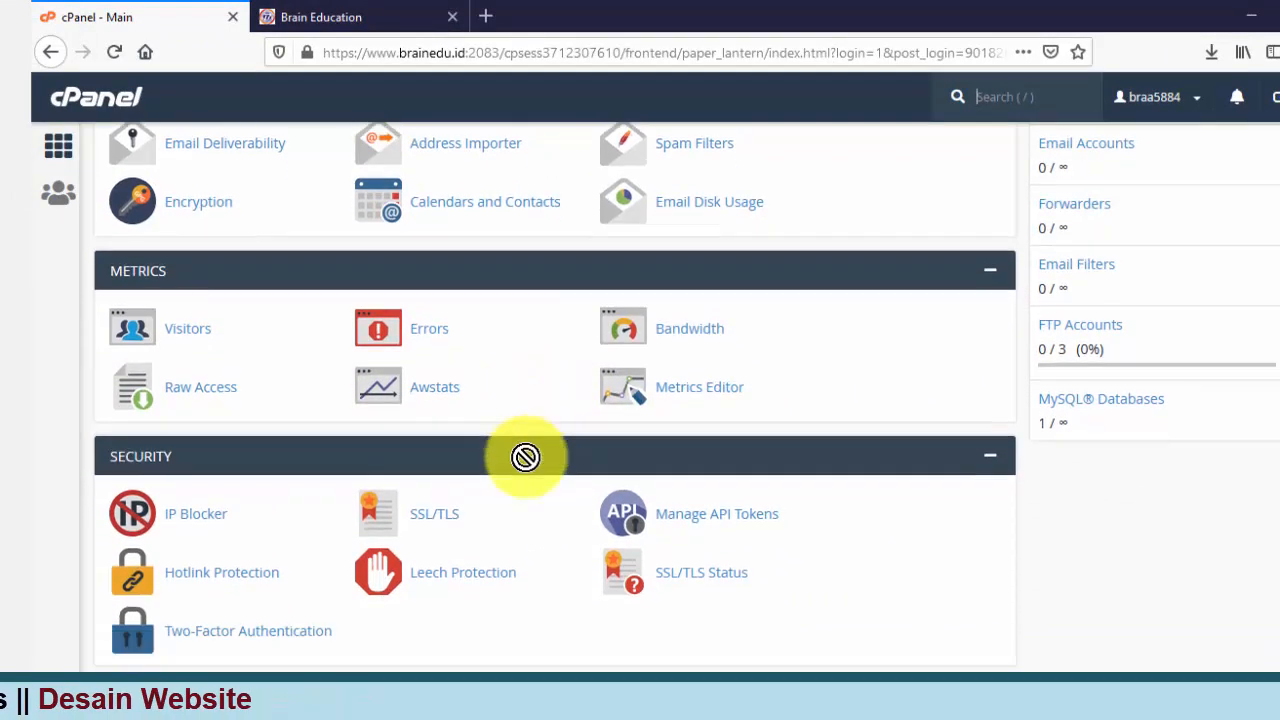
scroll(525, 457, down, 3)
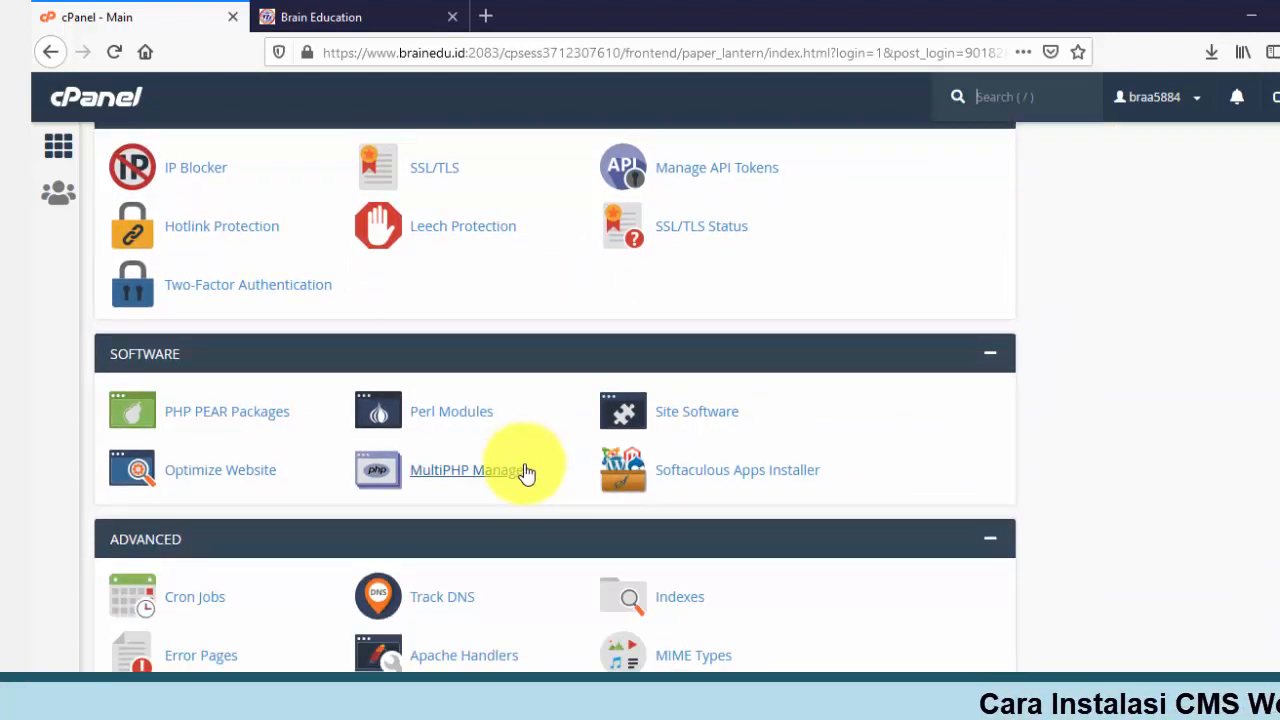
scroll(527, 472, down, 4)
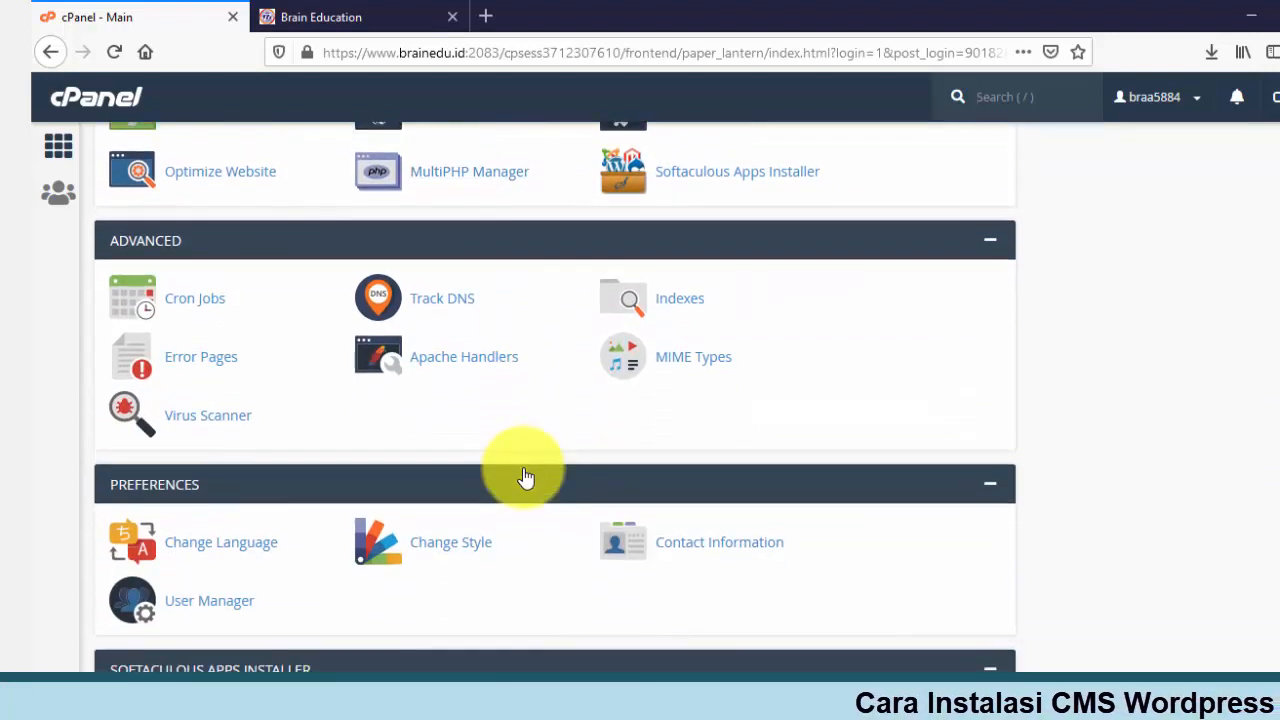
scroll(526, 478, down, 4)
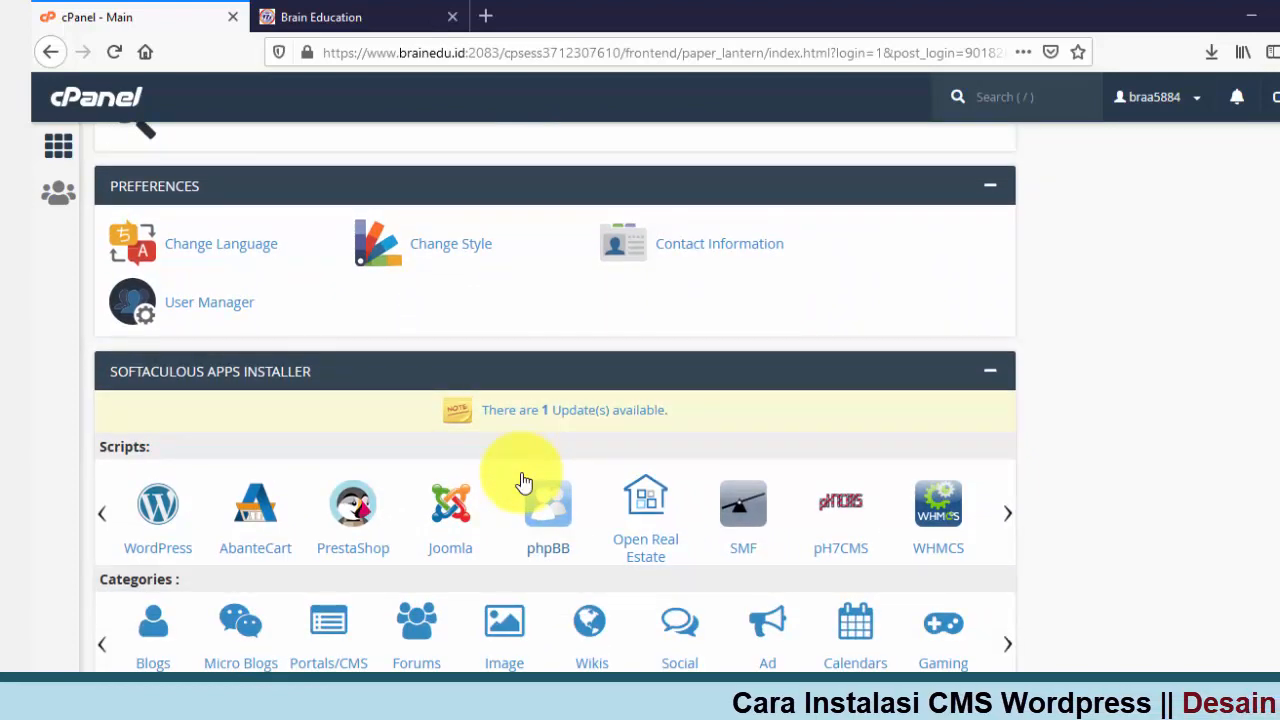
Step: Open the WordPress 5.4.1 overview page from the Softaculous Apps Installer section
scroll(522, 479, down, 1)
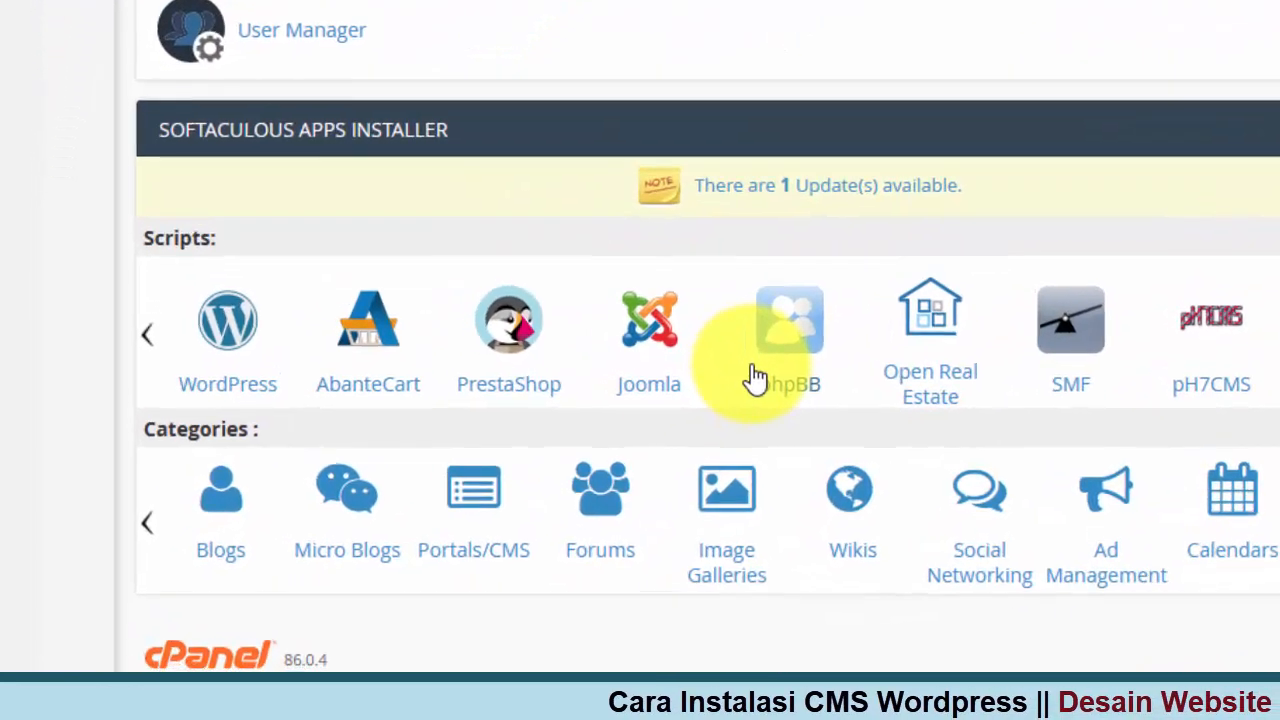
drag(327, 292, 273, 221)
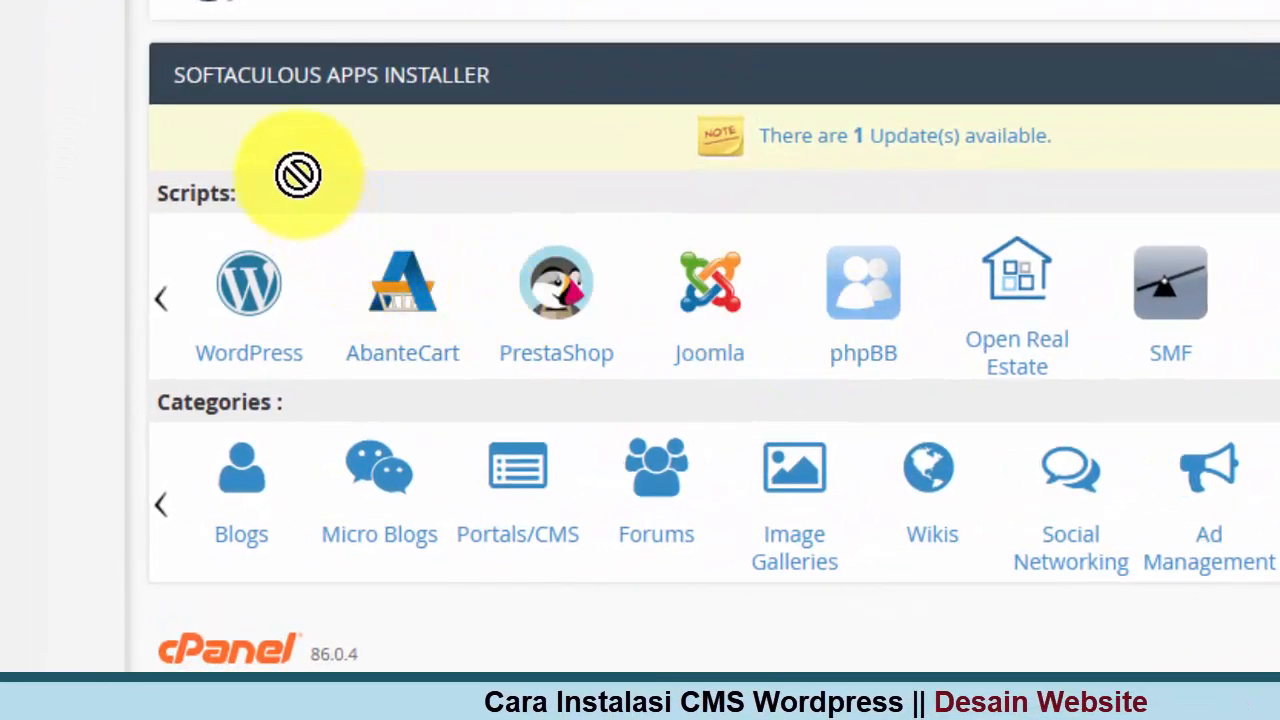
mouse_move(298, 175)
mouse_down()
mouse_move(338, 129)
mouse_move(449, 100)
mouse_move(449, 114)
mouse_move(331, 180)
mouse_move(340, 220)
mouse_move(306, 326)
mouse_move(386, 343)
mouse_move(646, 314)
mouse_move(1097, 297)
mouse_move(1257, 343)
mouse_move(814, 377)
mouse_move(189, 351)
mouse_move(411, 374)
mouse_move(466, 363)
mouse_move(689, 394)
mouse_move(823, 360)
mouse_move(1017, 388)
mouse_up()
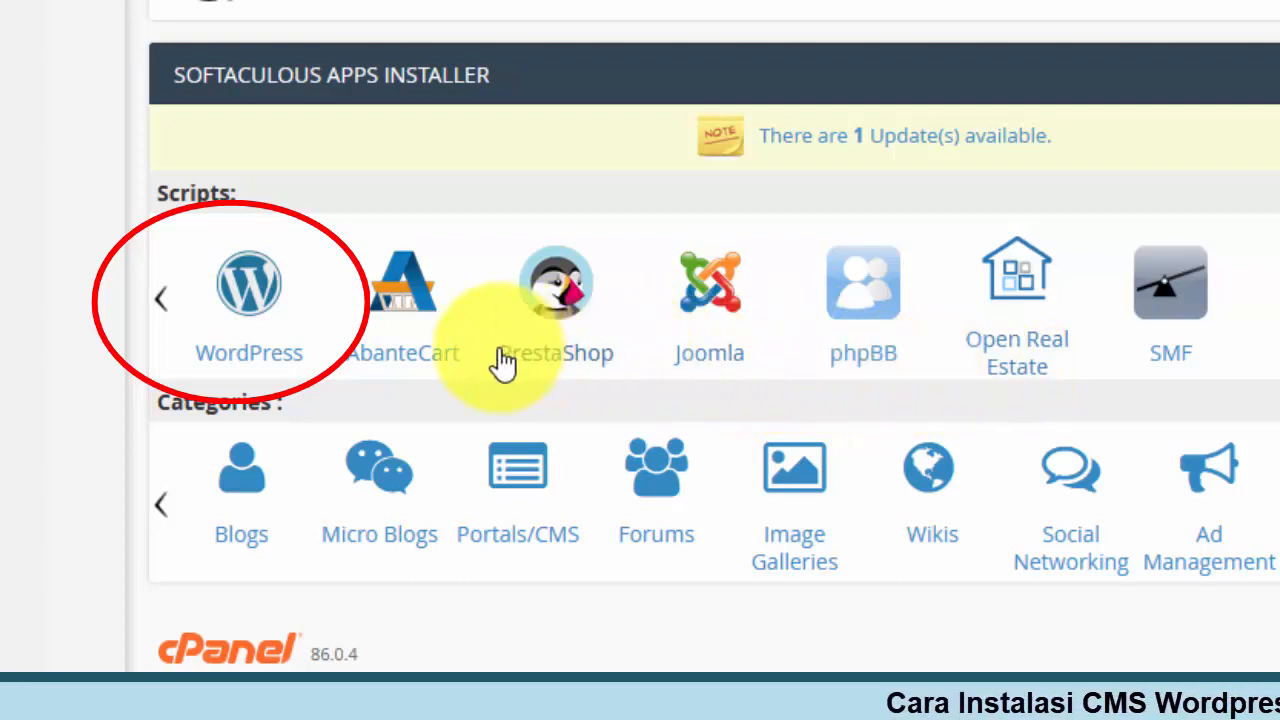
drag(500, 348, 435, 326)
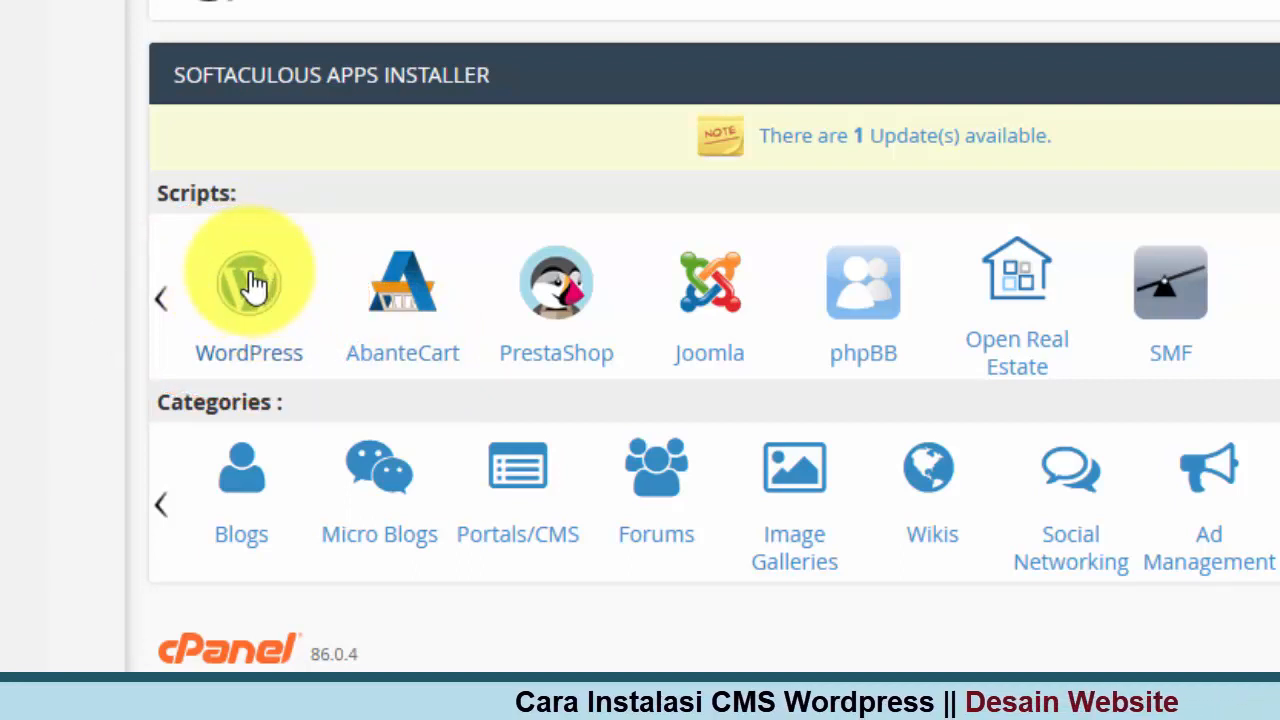
click(253, 285)
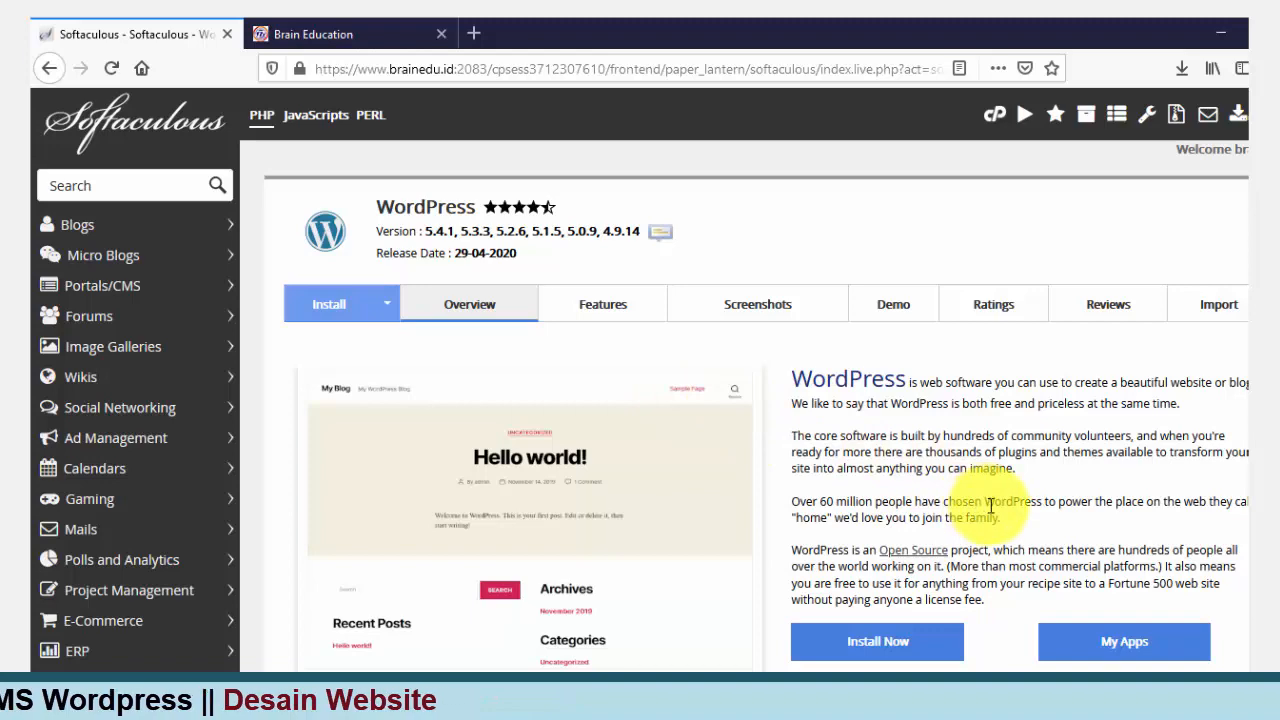
Step: Scroll down the WordPress overview and choose Install Now
scroll(990, 505, down, 5)
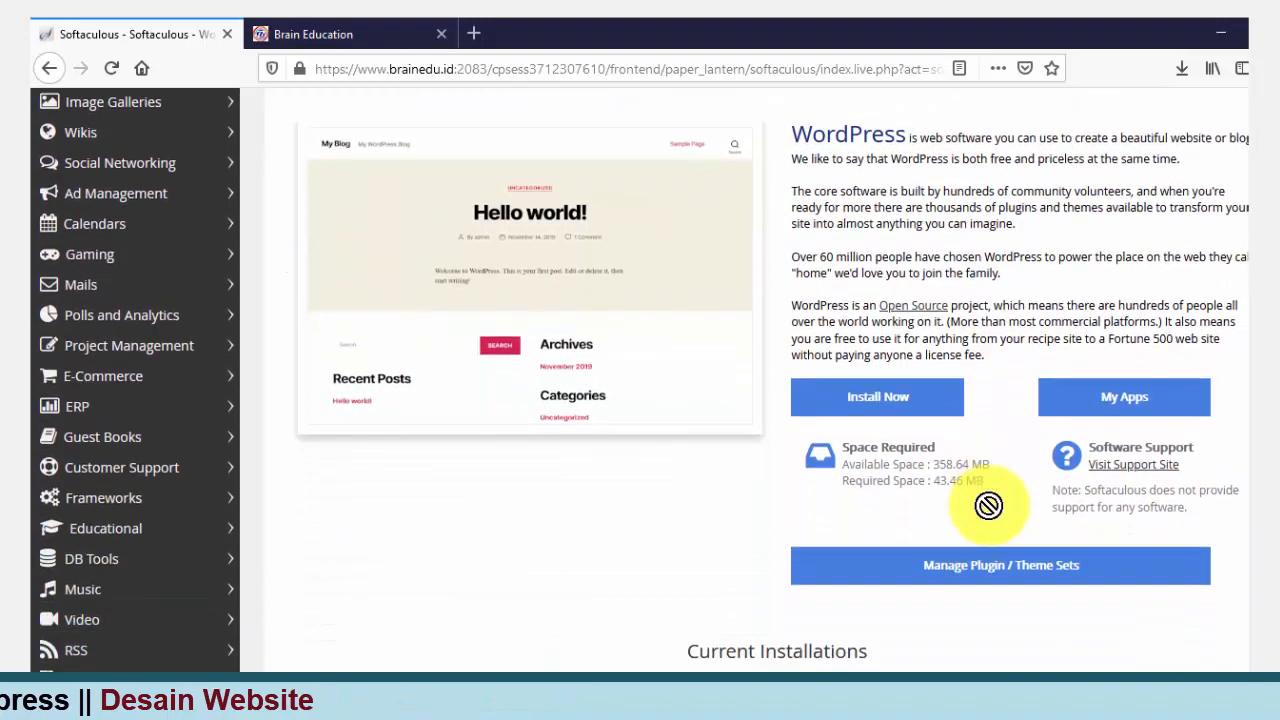
scroll(988, 505, down, 1)
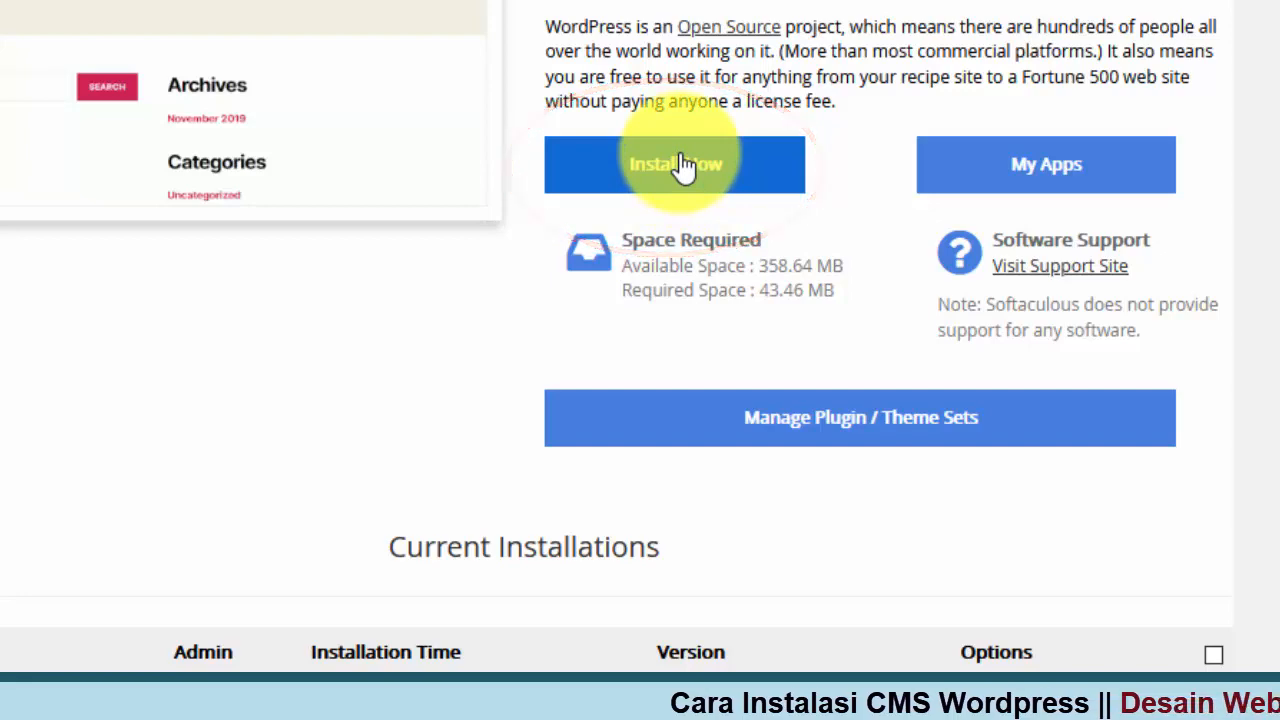
click(645, 164)
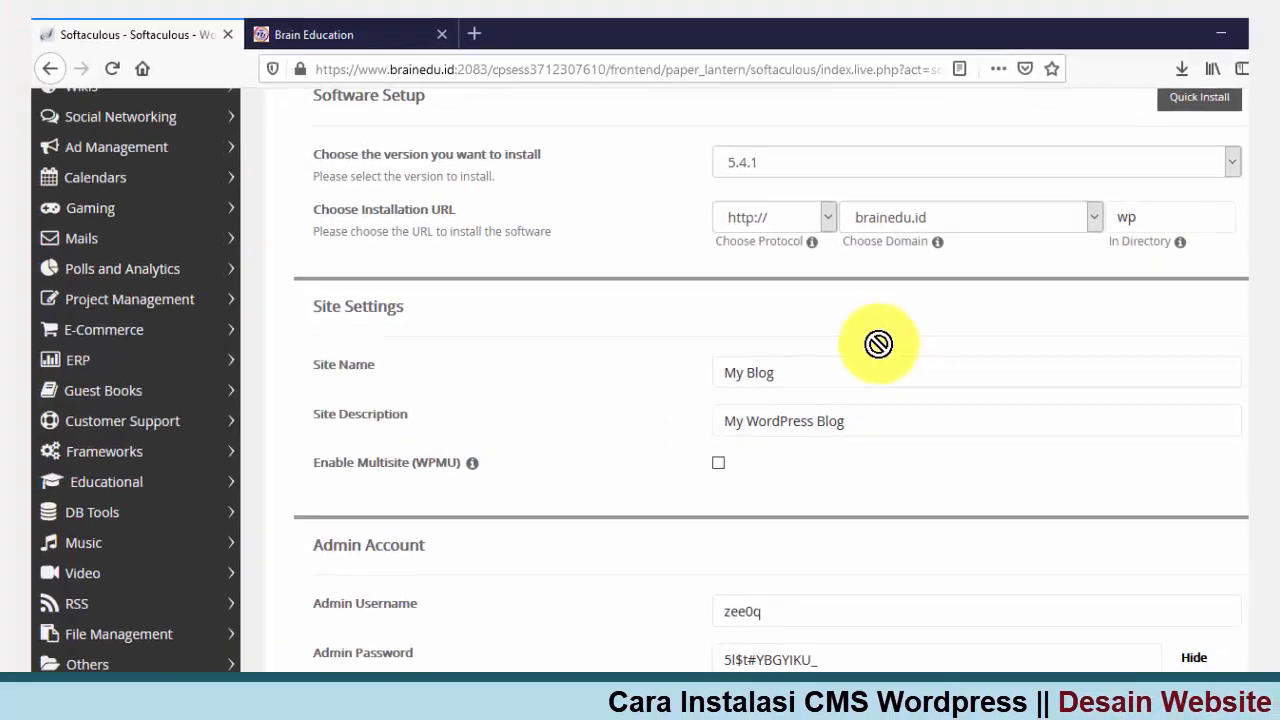
Step: Choose budi.brainedu.id as the installation domain in the Choose Domain list
click(1120, 403)
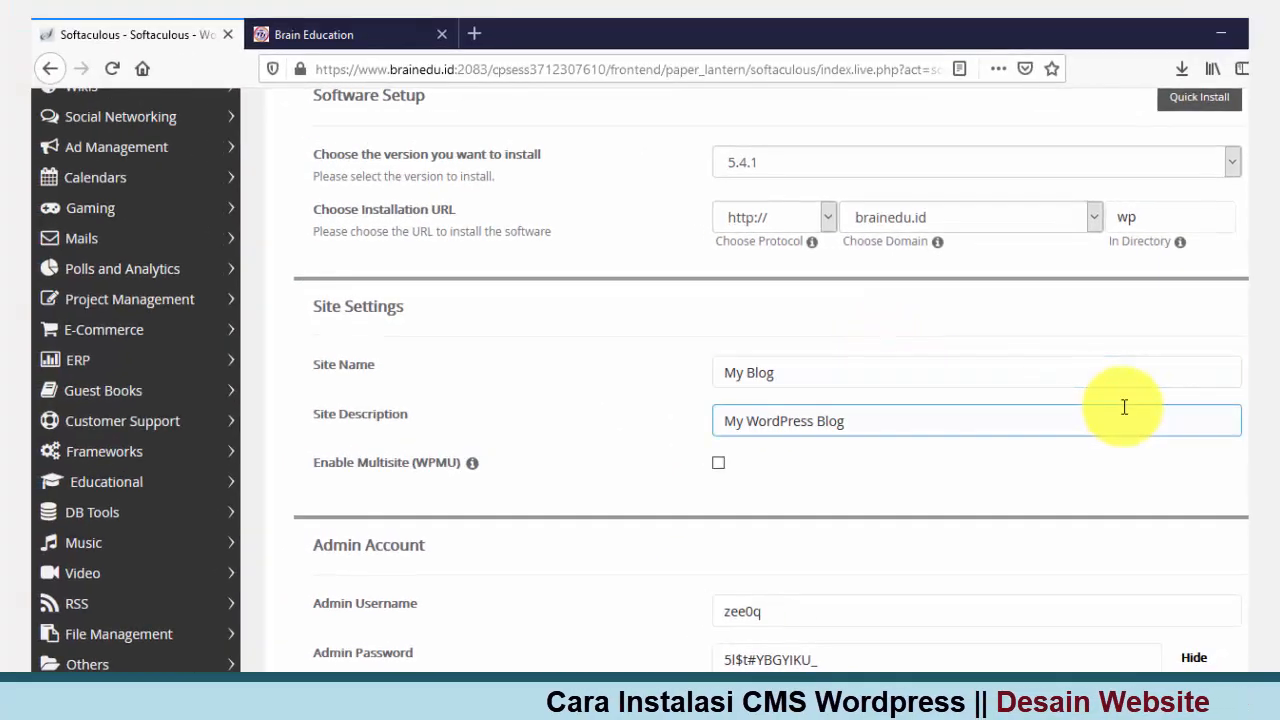
scroll(1124, 407, up, 3)
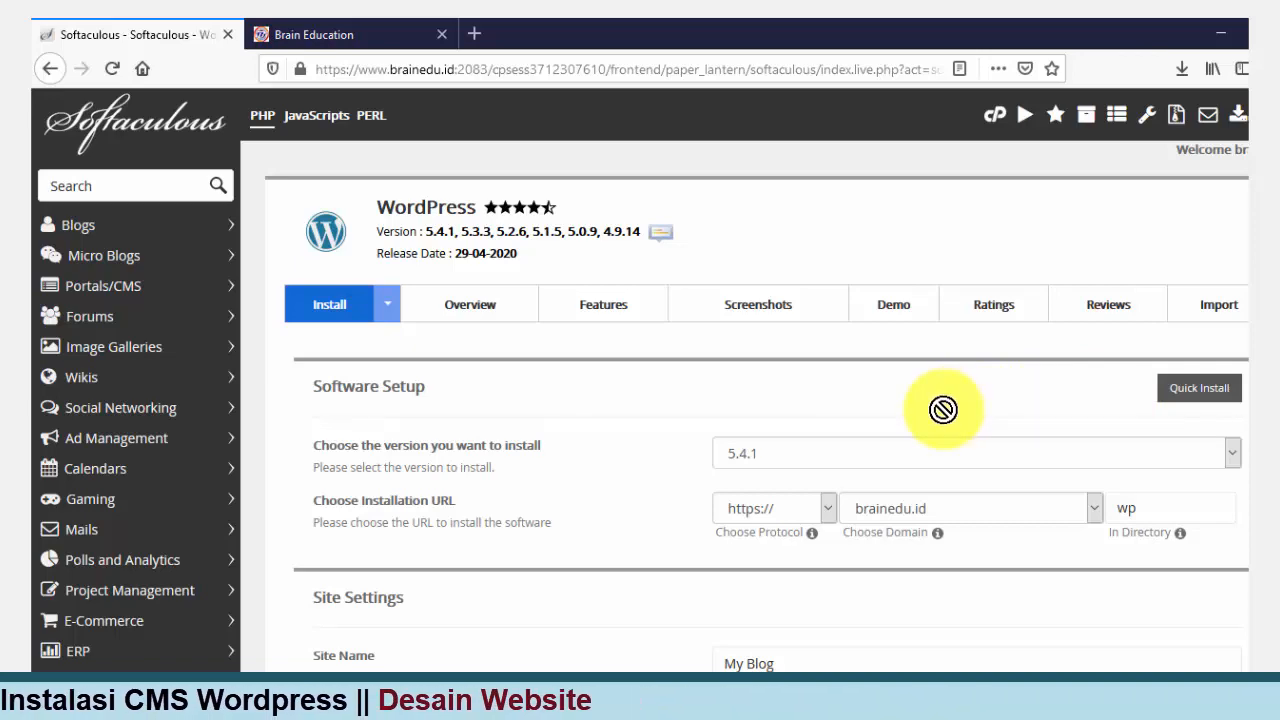
scroll(943, 409, down, 4)
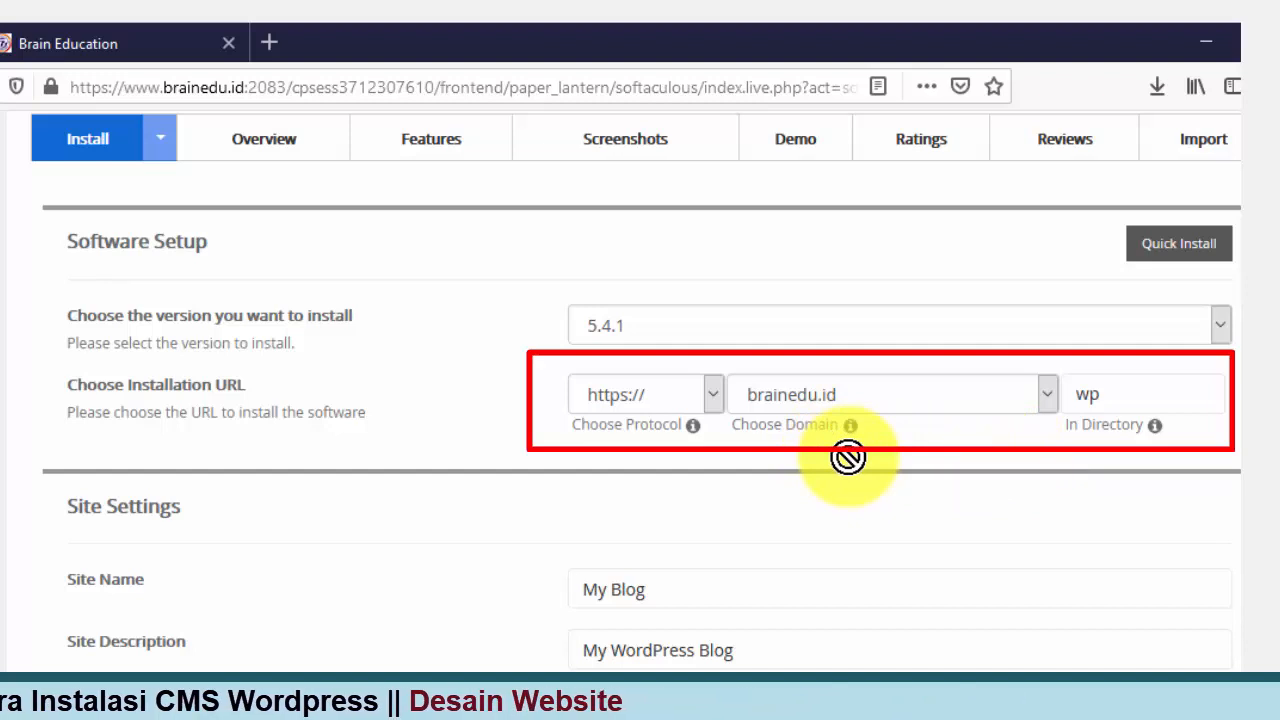
click(1043, 393)
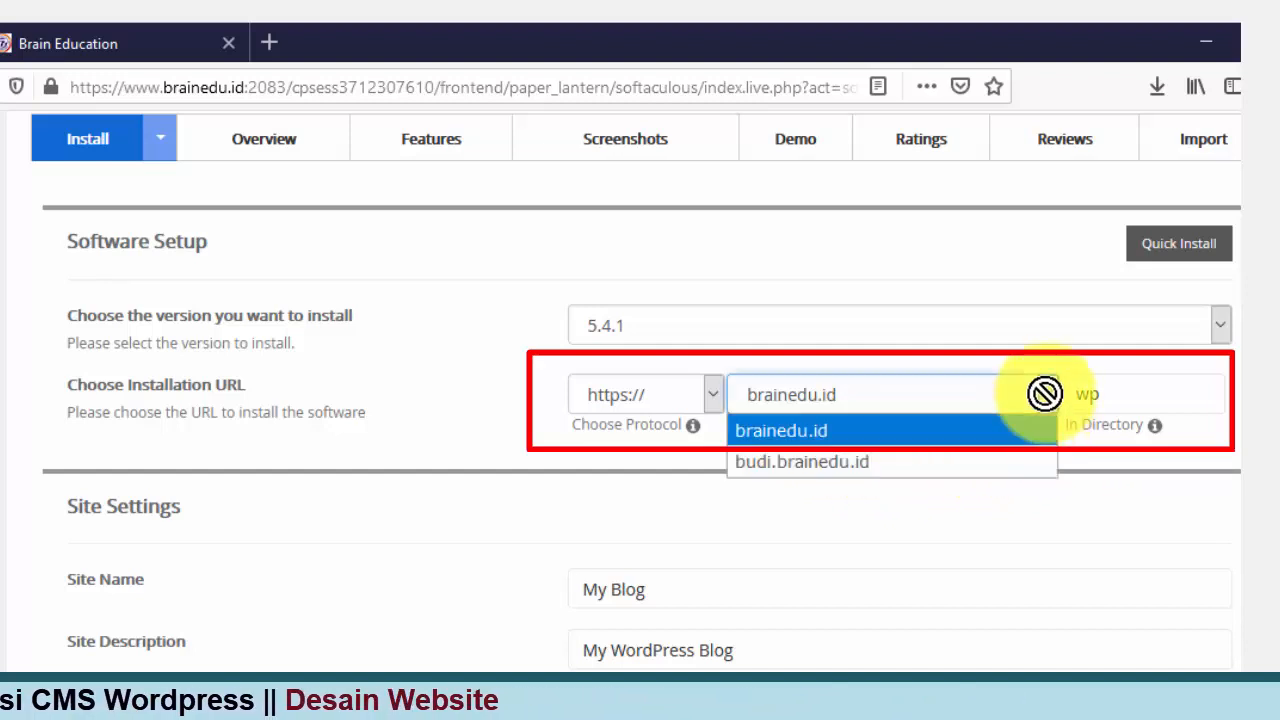
click(981, 430)
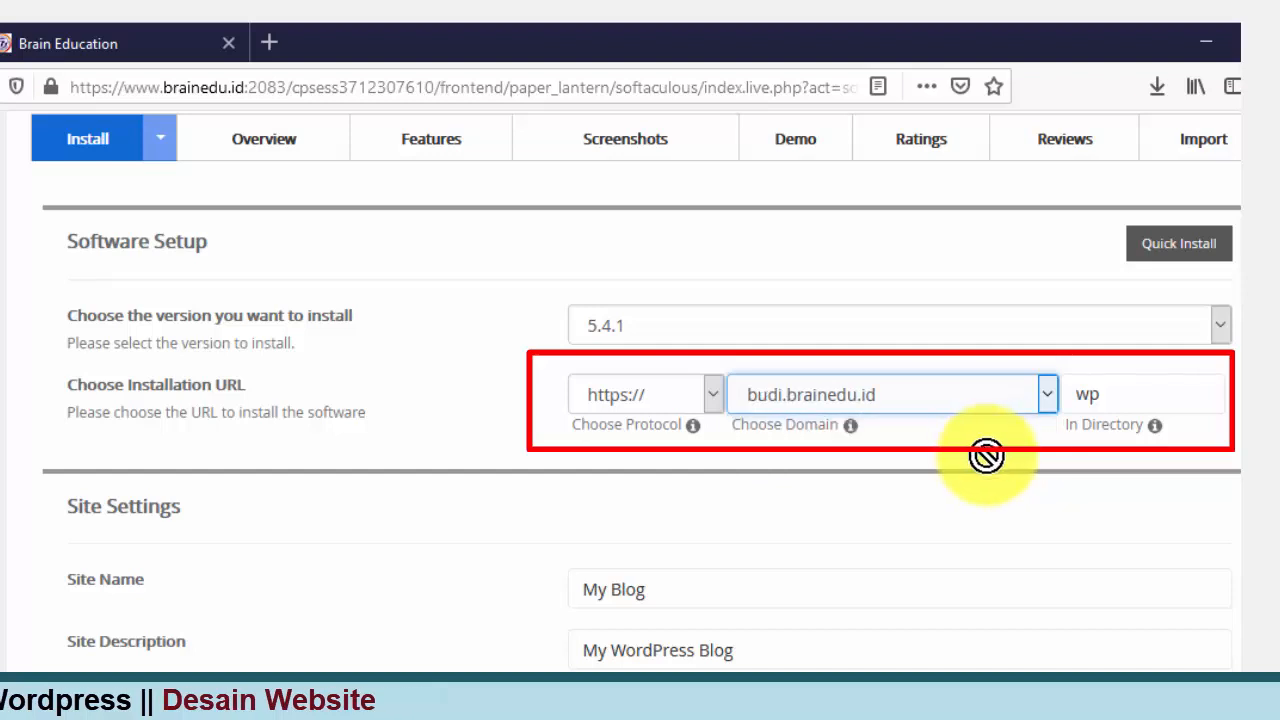
click(1040, 394)
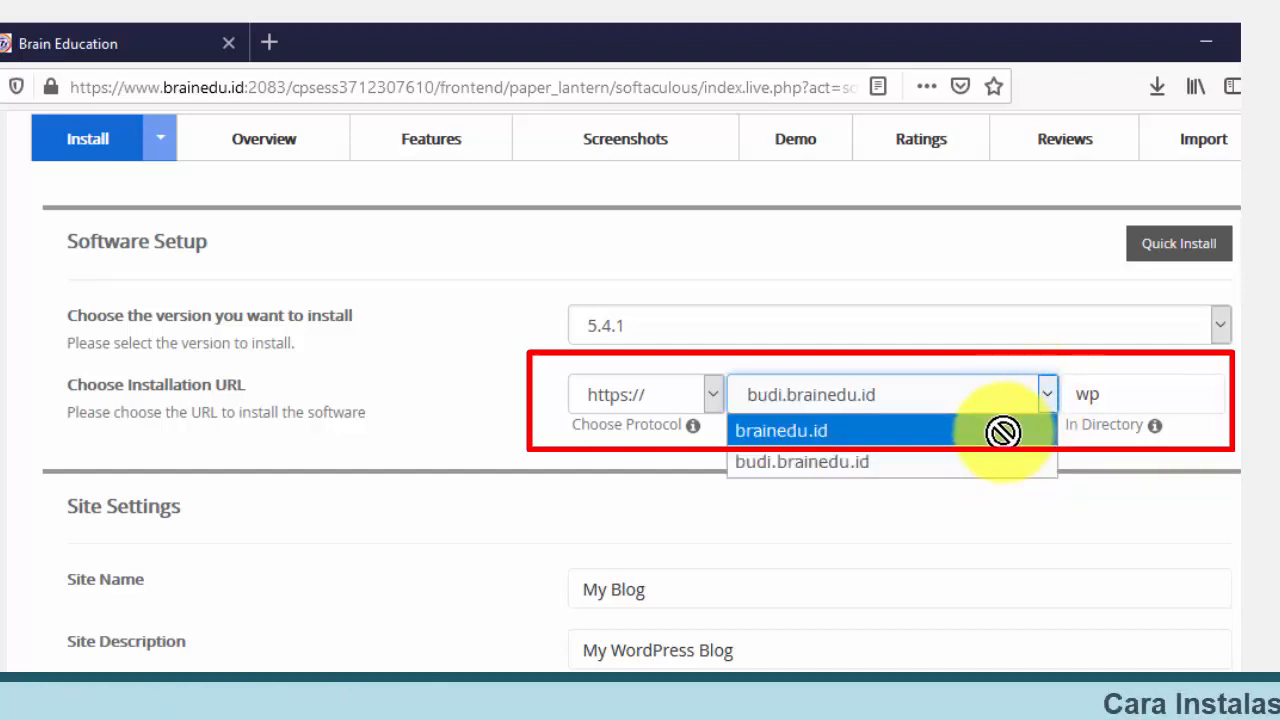
click(1003, 432)
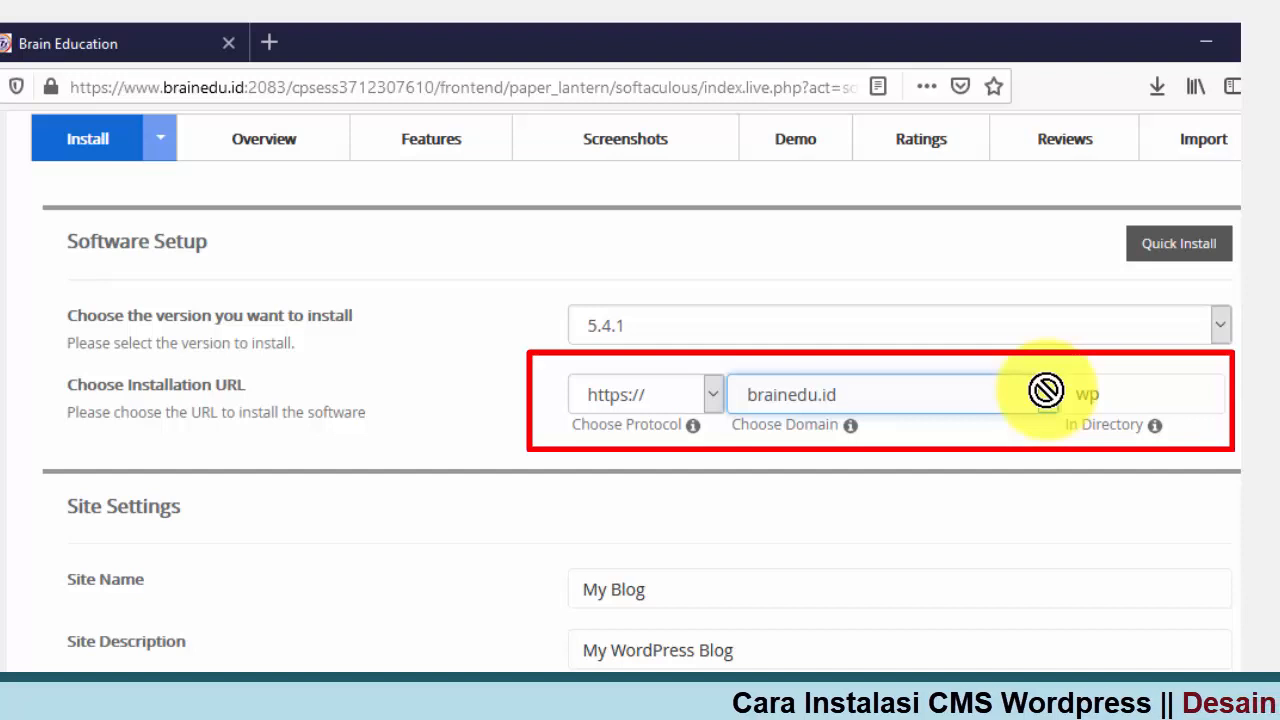
click(1046, 392)
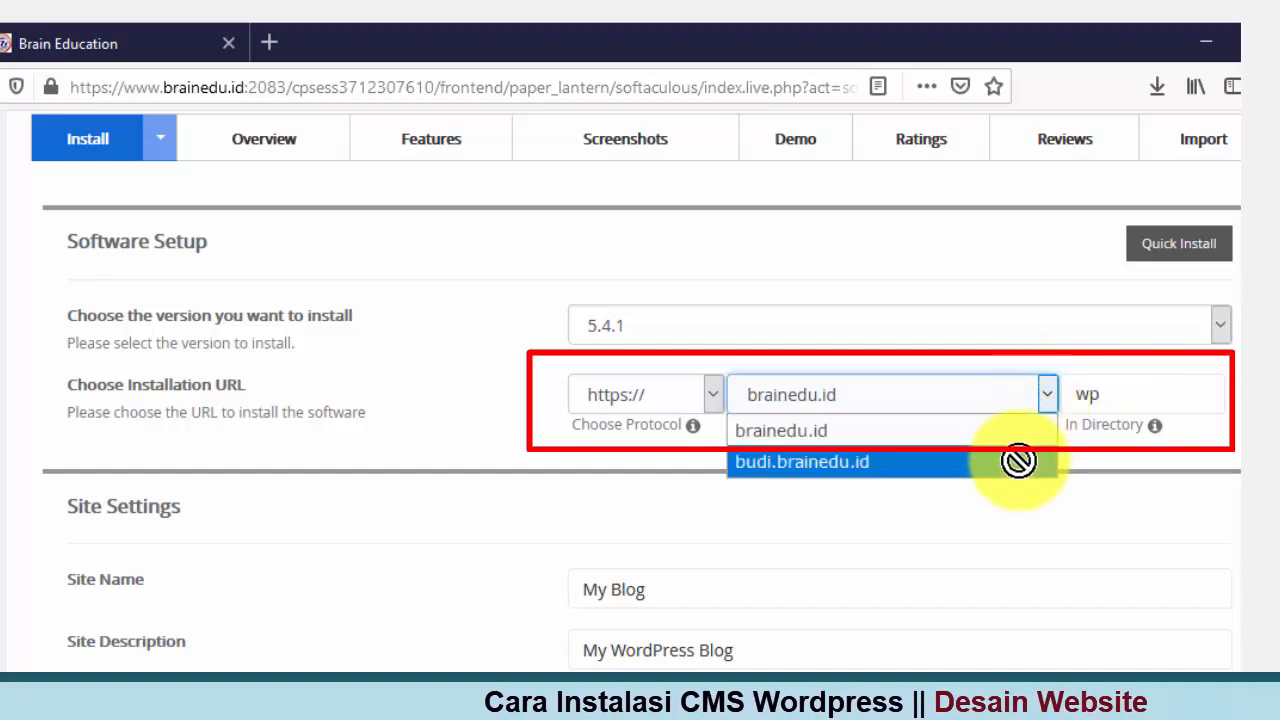
click(1018, 461)
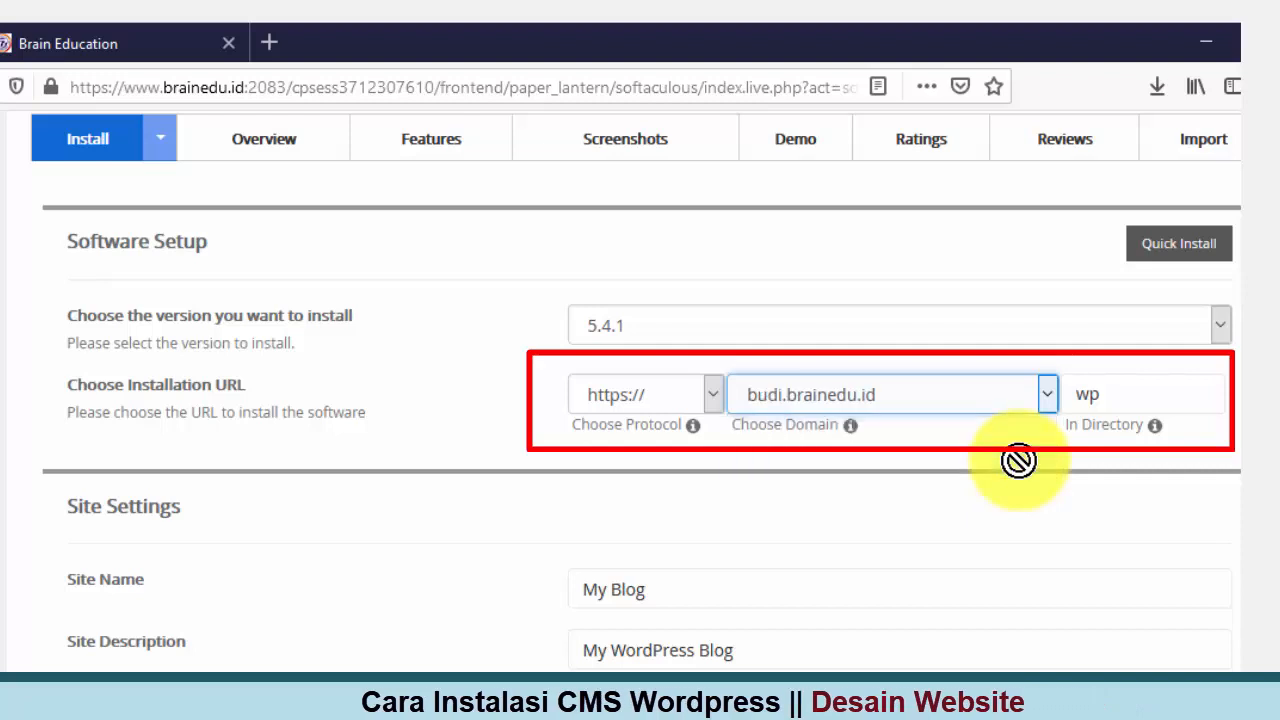
click(1136, 401)
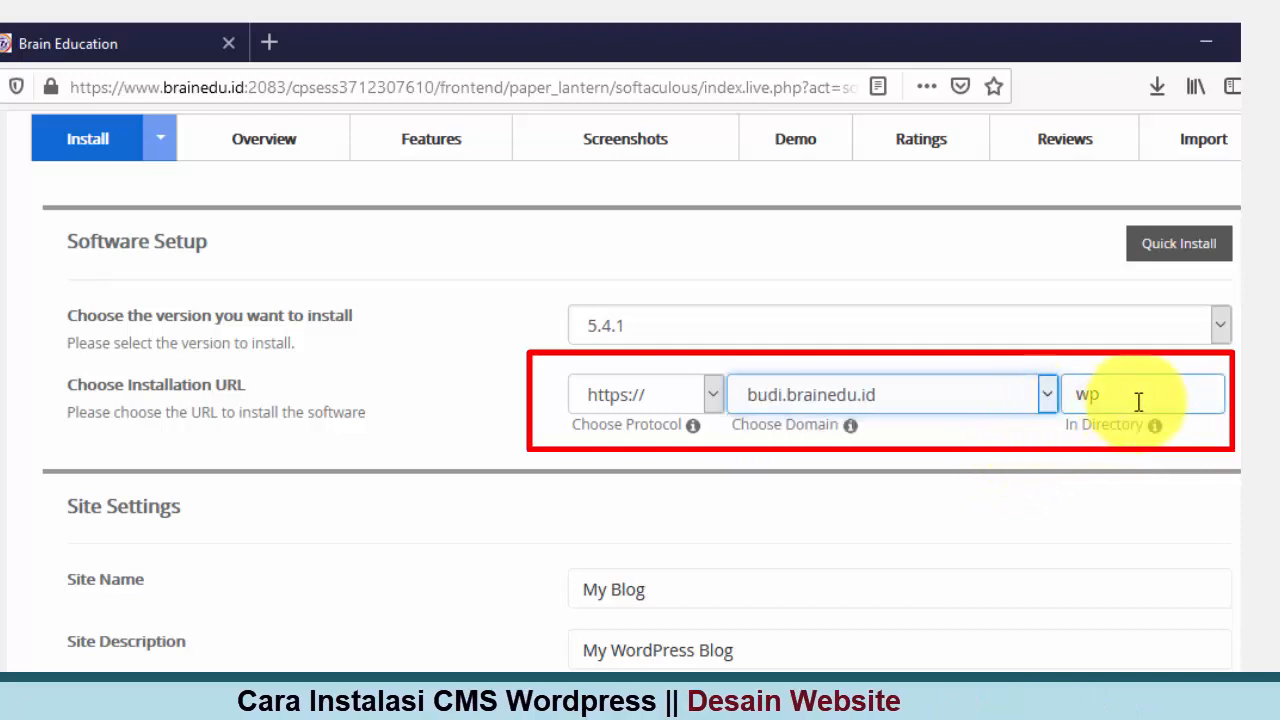
click(704, 396)
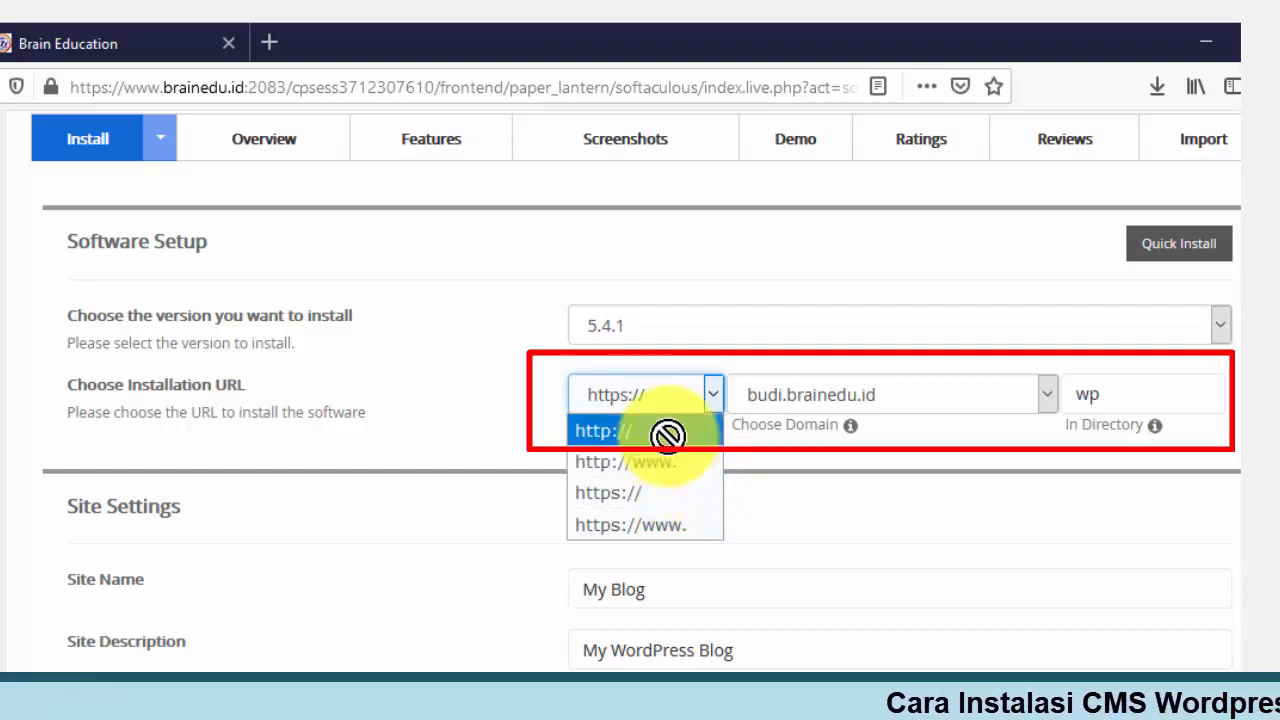
click(682, 490)
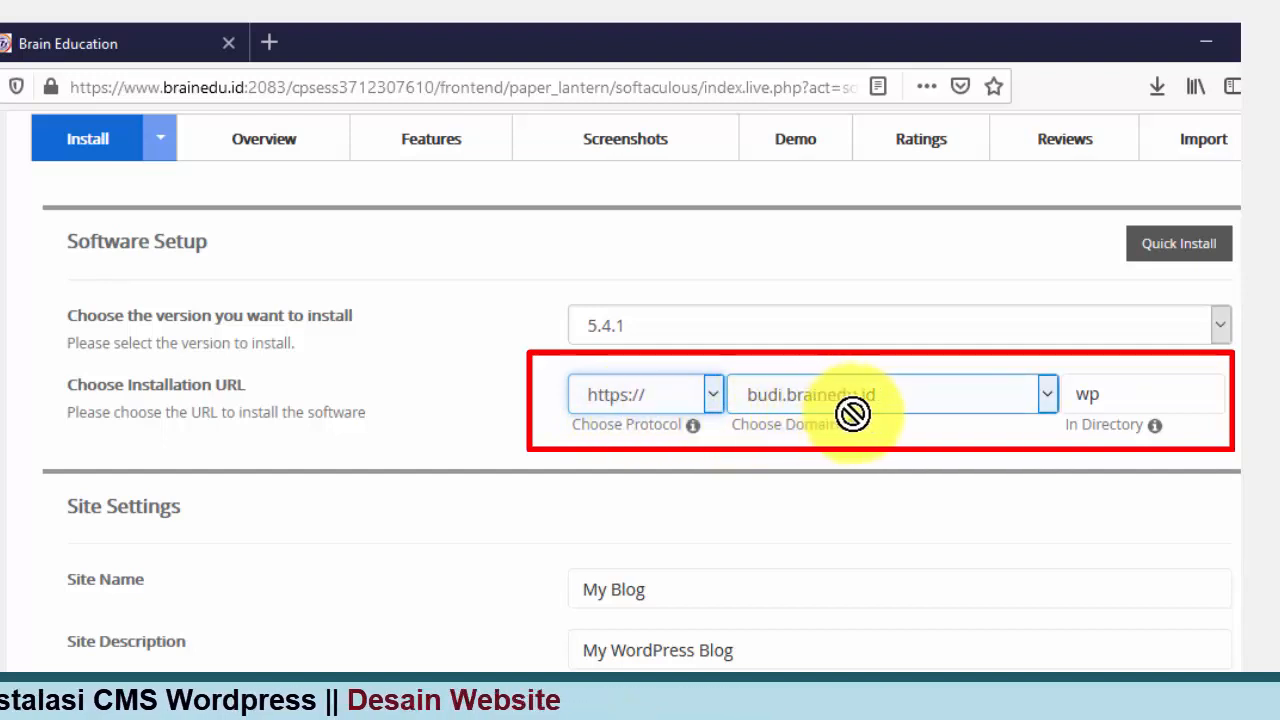
click(1156, 390)
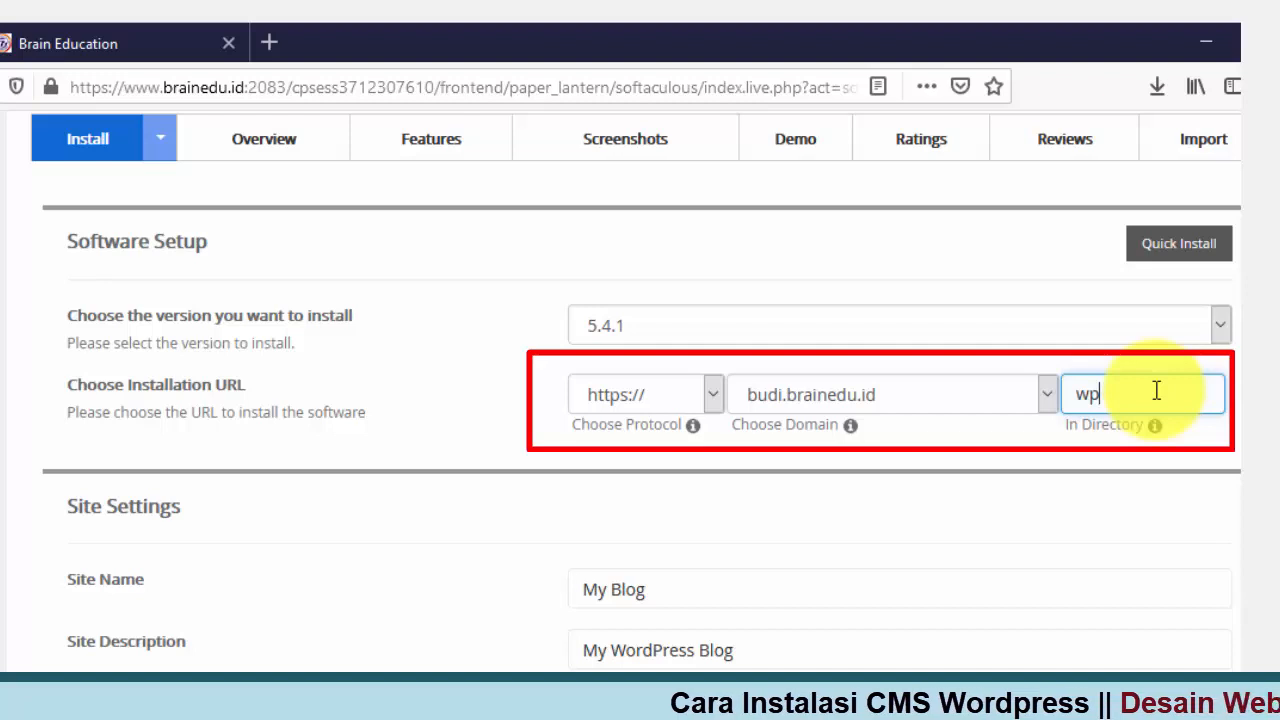
Step: Clear the wp In Directory field so WordPress installs at the domain root
key(BackSpace)
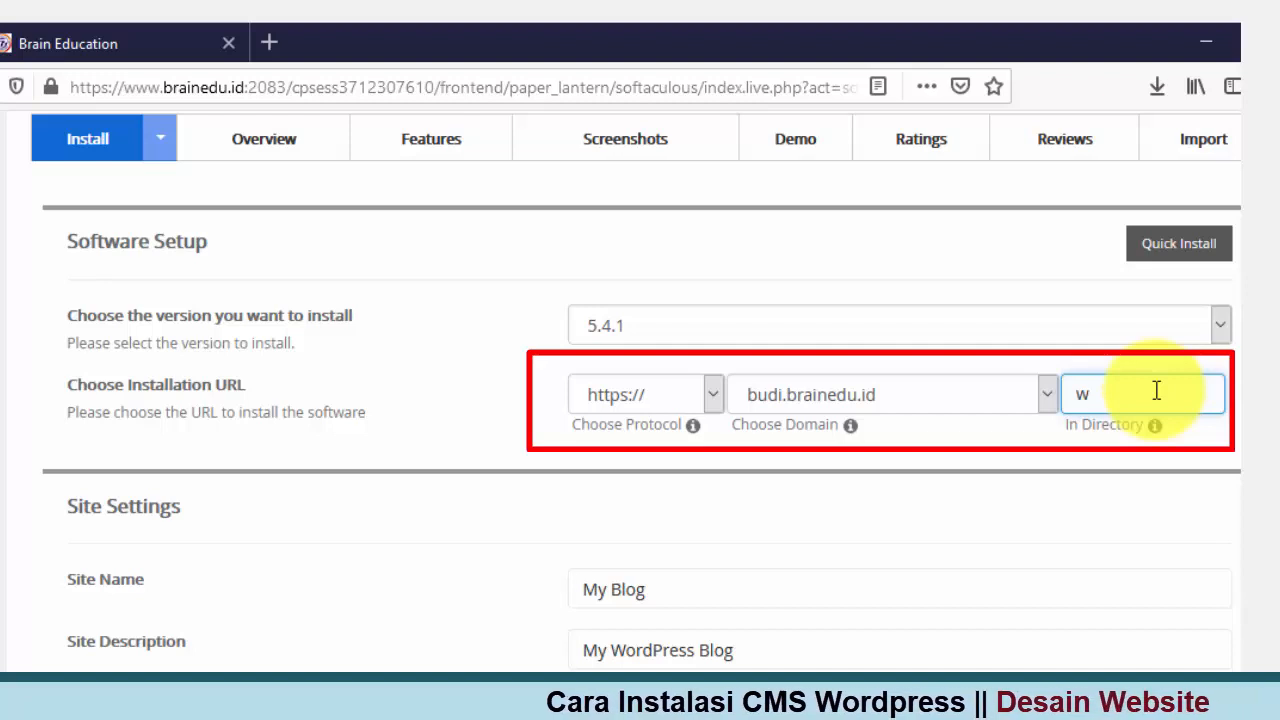
key(BackSpace)
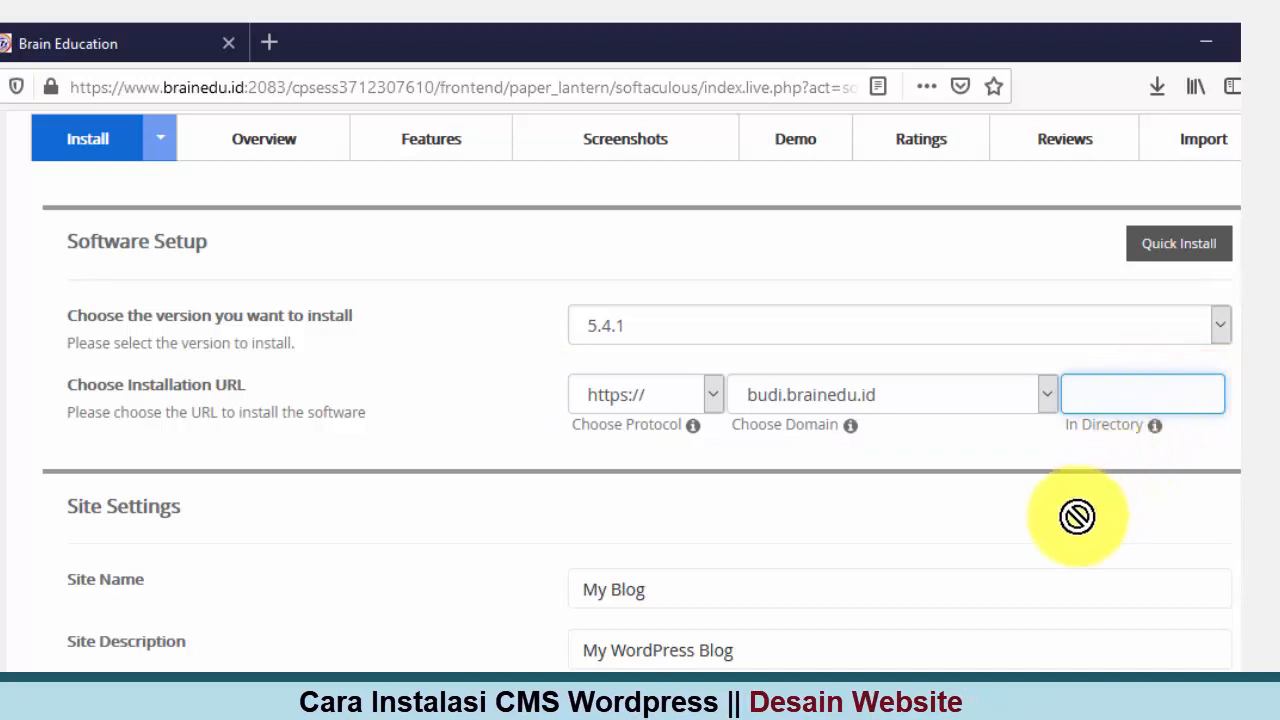
scroll(1077, 516, down, 3)
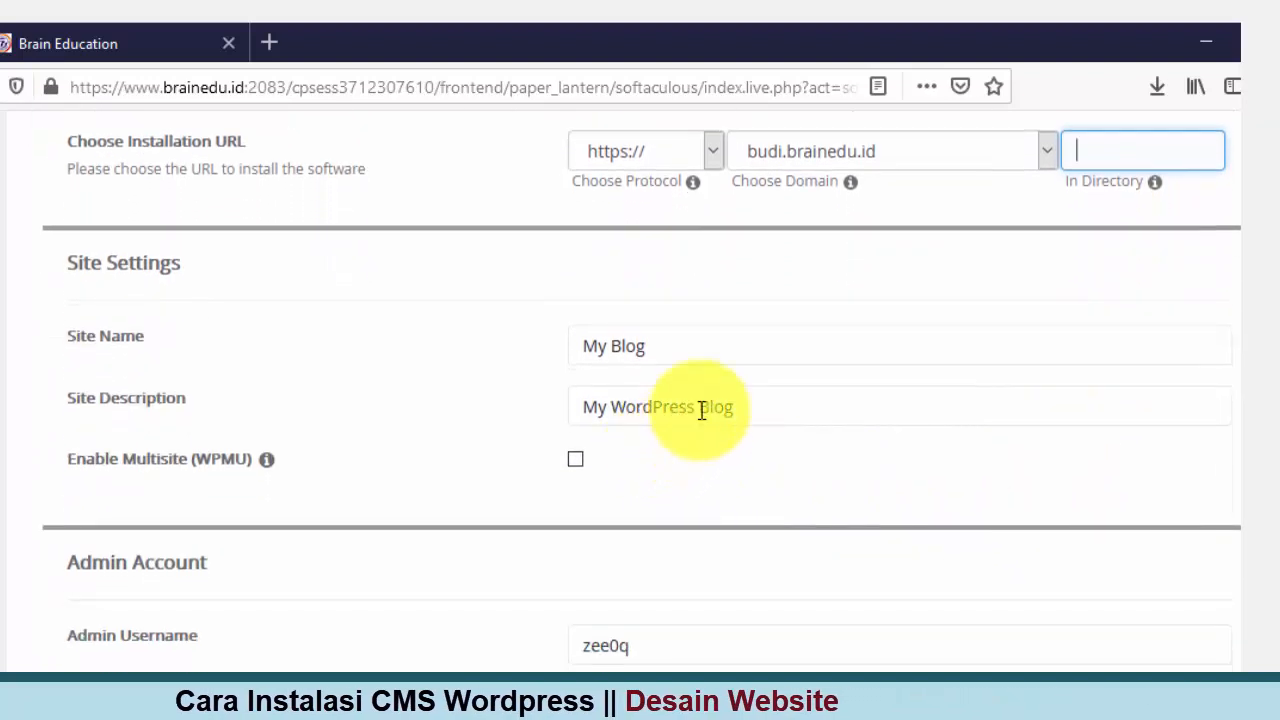
Step: Replace the default My Blog site name and enter a practice-blog site description
click(717, 346)
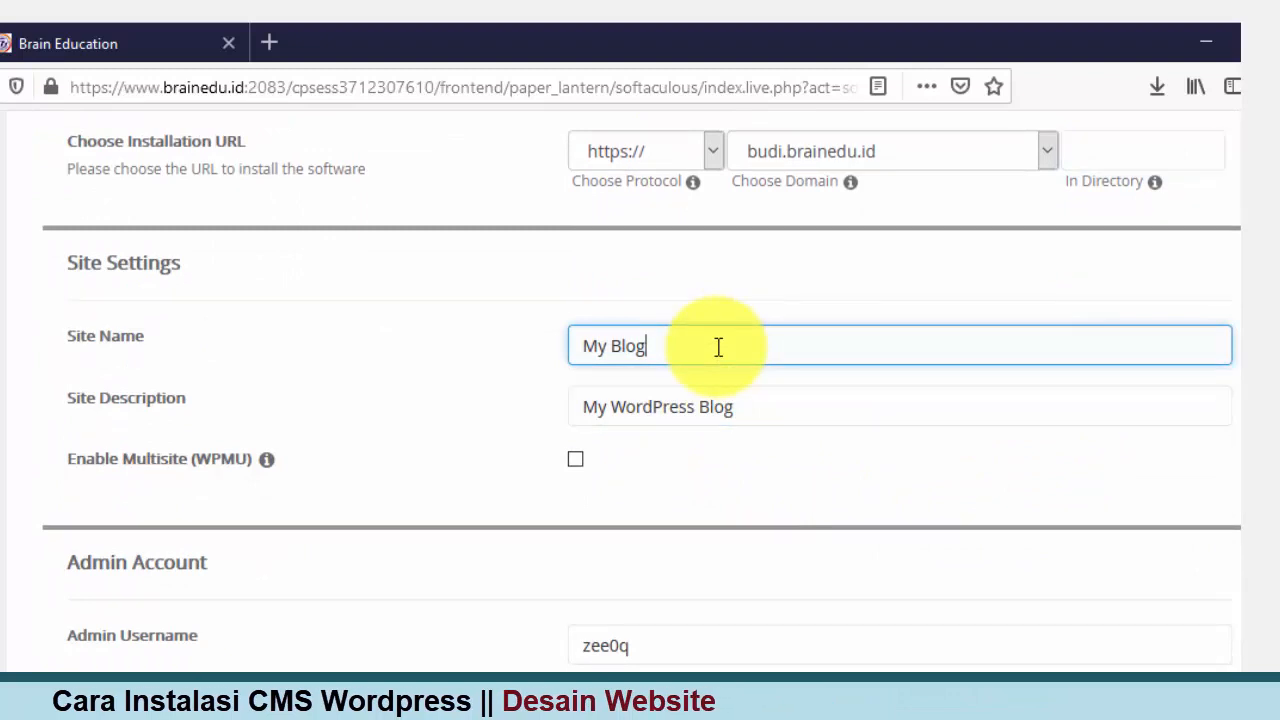
key(BackSpace)
key(BackSpace)
key(BackSpace)
key(BackSpace)
key(BackSpace)
key(BackSpace)
key(BackSpace)
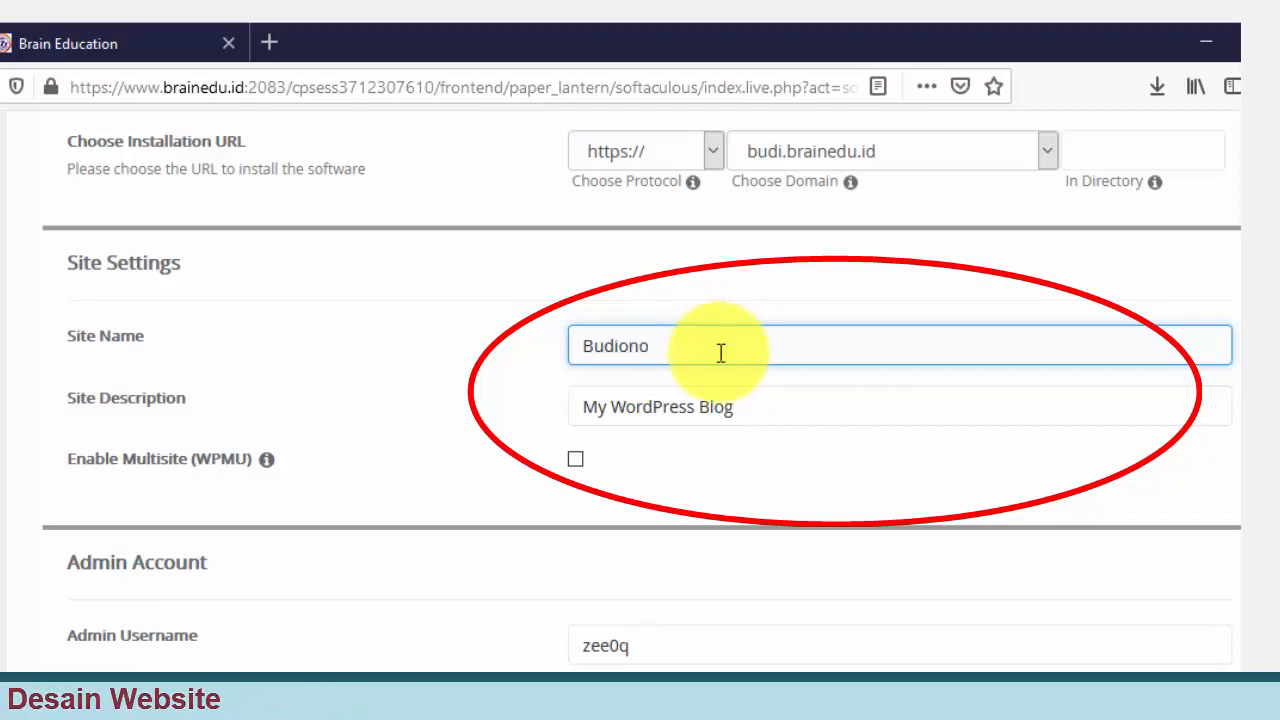
click(805, 414)
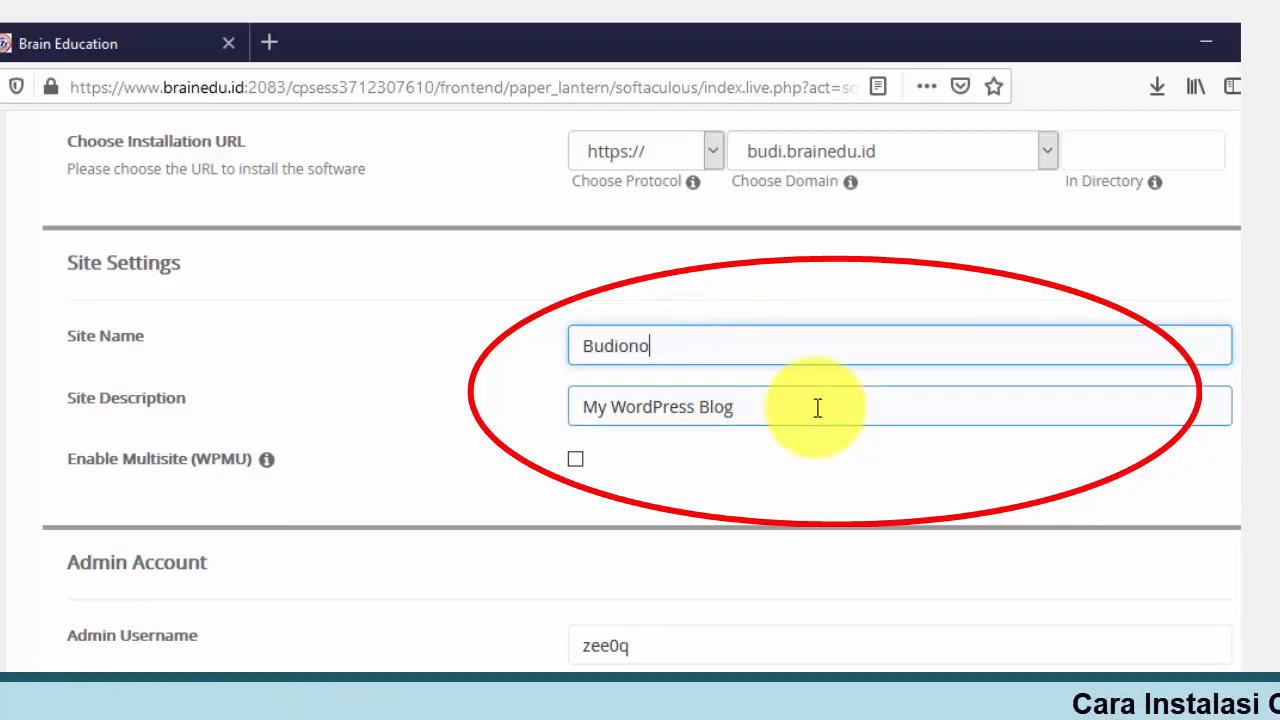
click(809, 406)
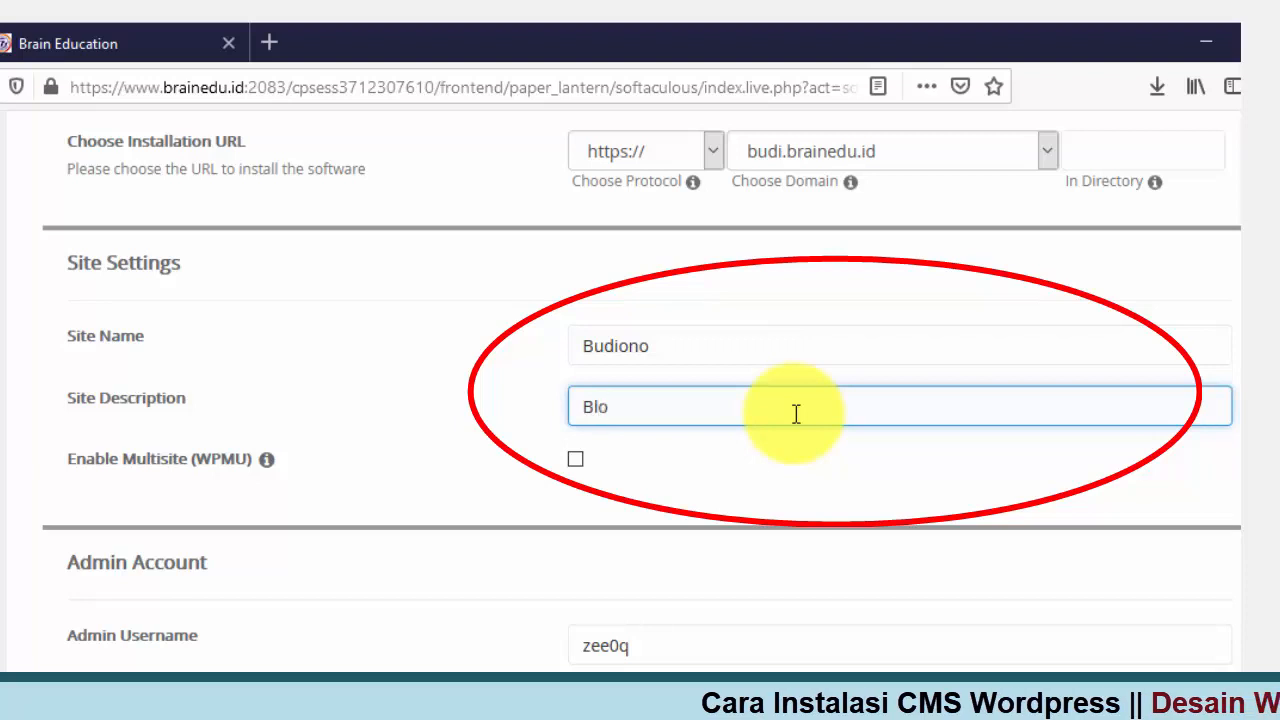
text(g B)
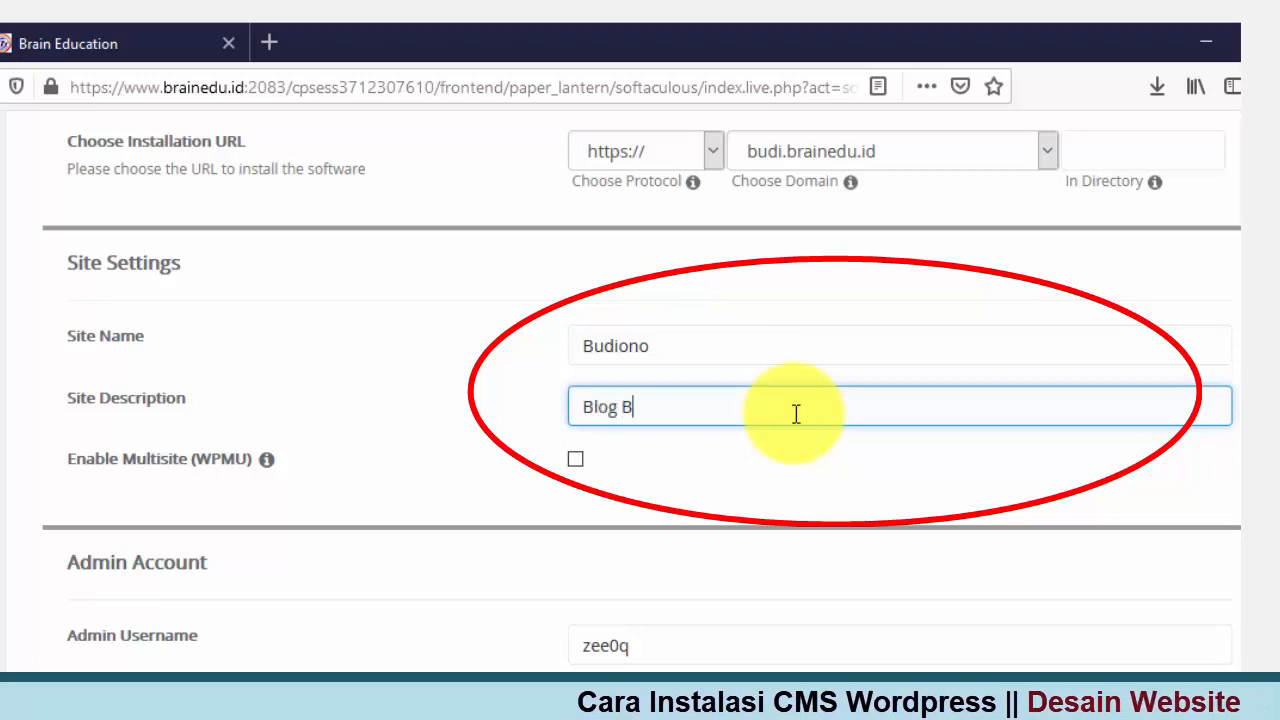
text(udion)
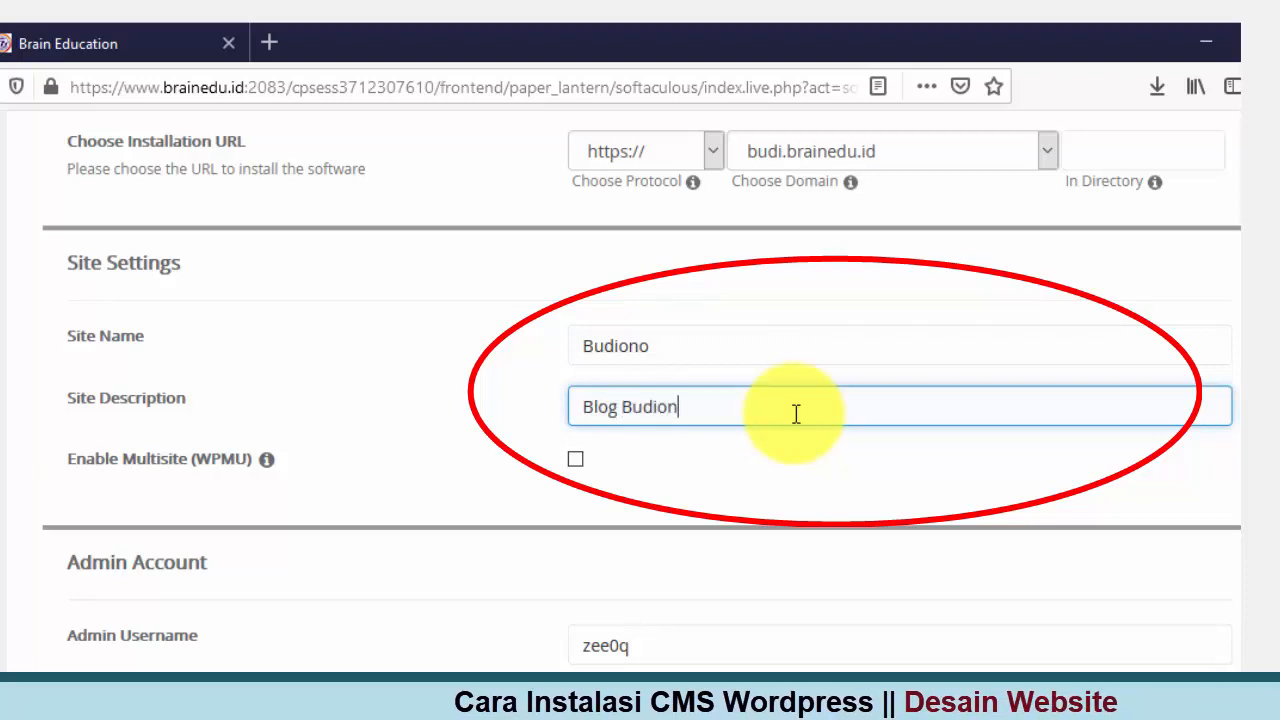
text(o )
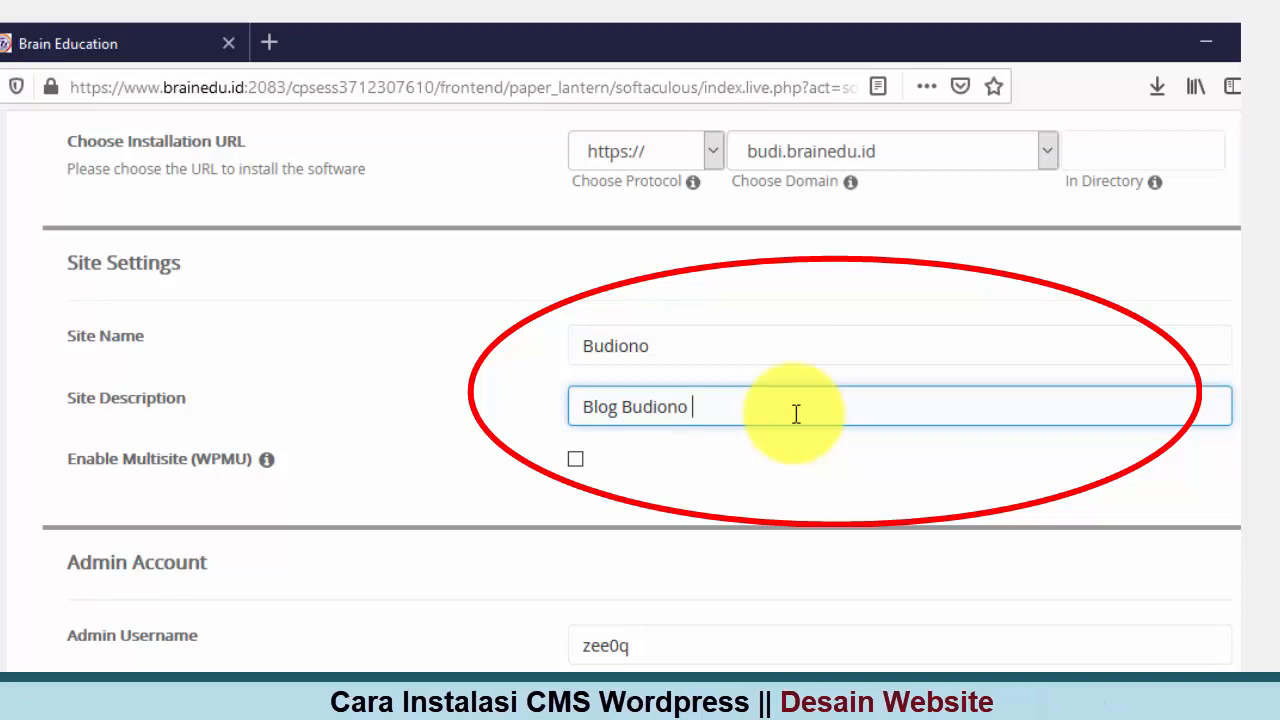
text(lat)
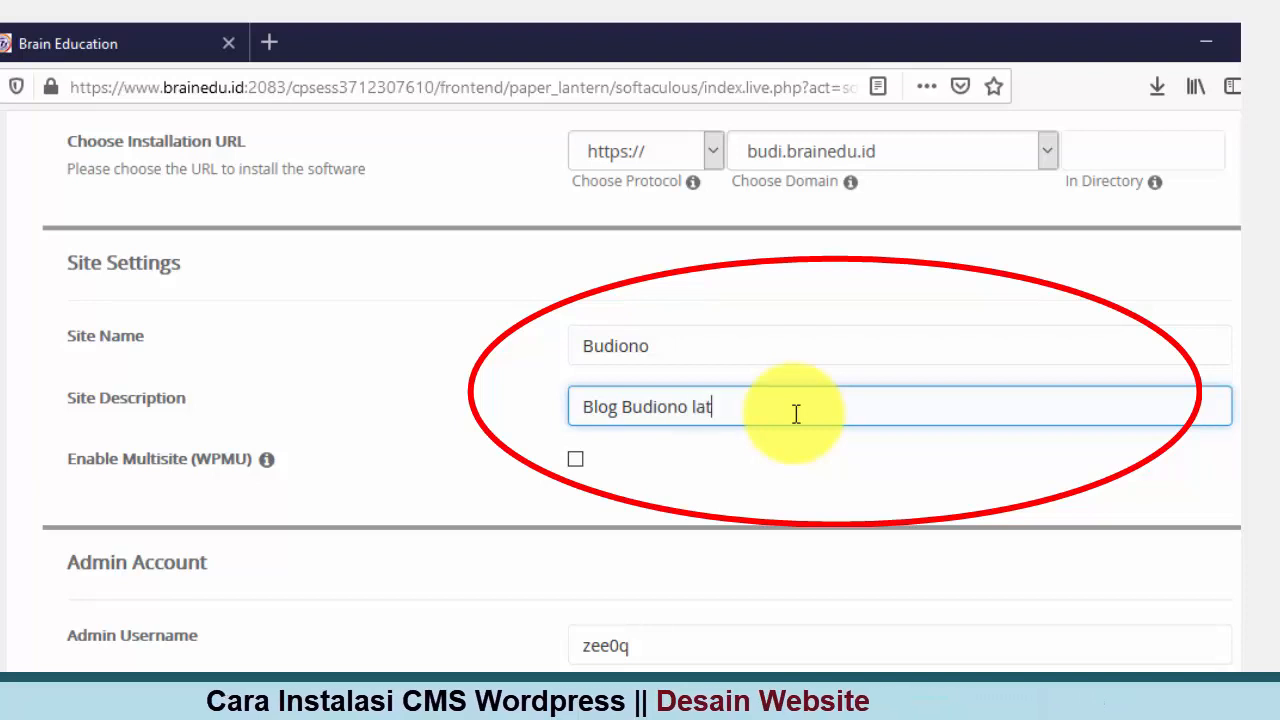
text(ihan)
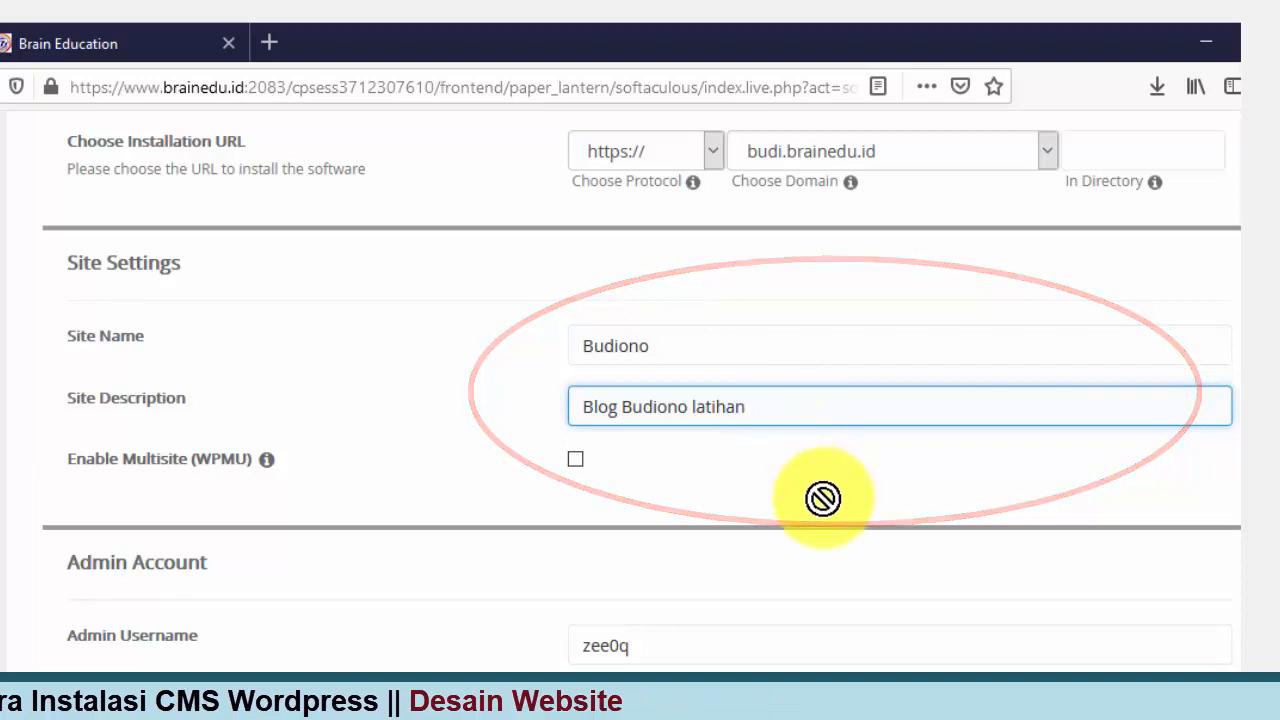
scroll(822, 498, down, 5)
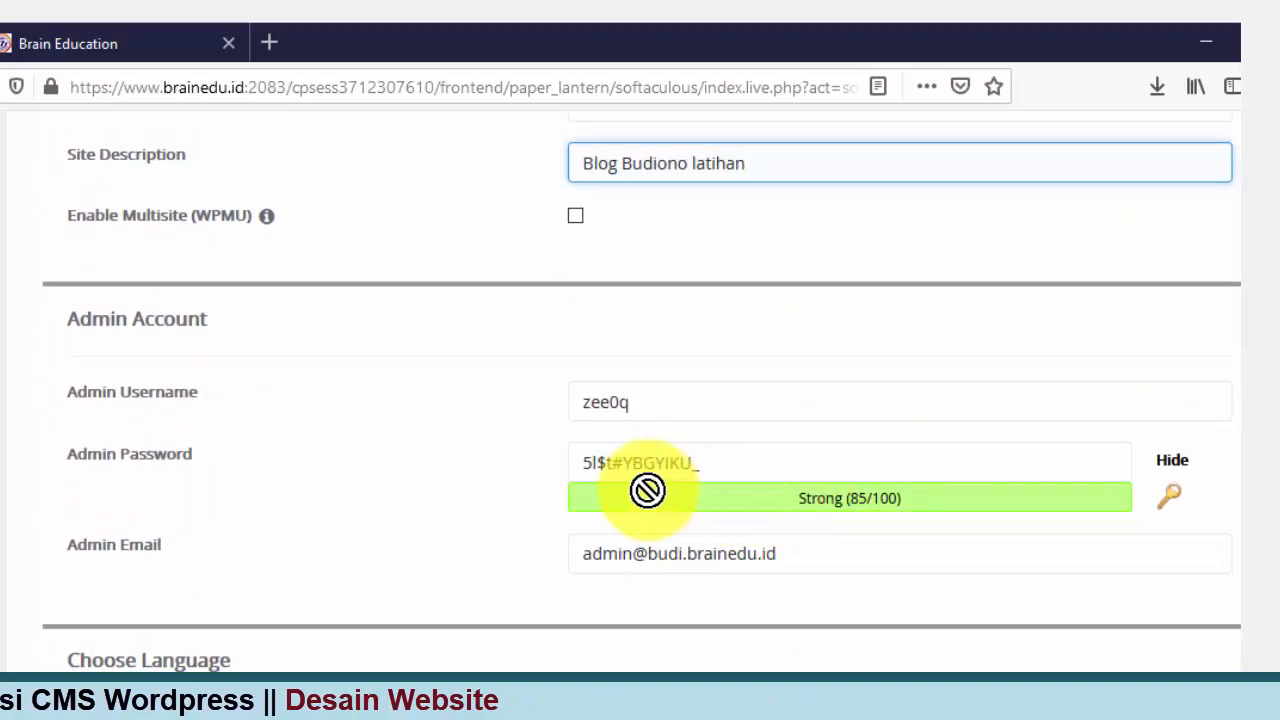
Step: Set the admin username to admin and start erasing the generated admin password
click(600, 468)
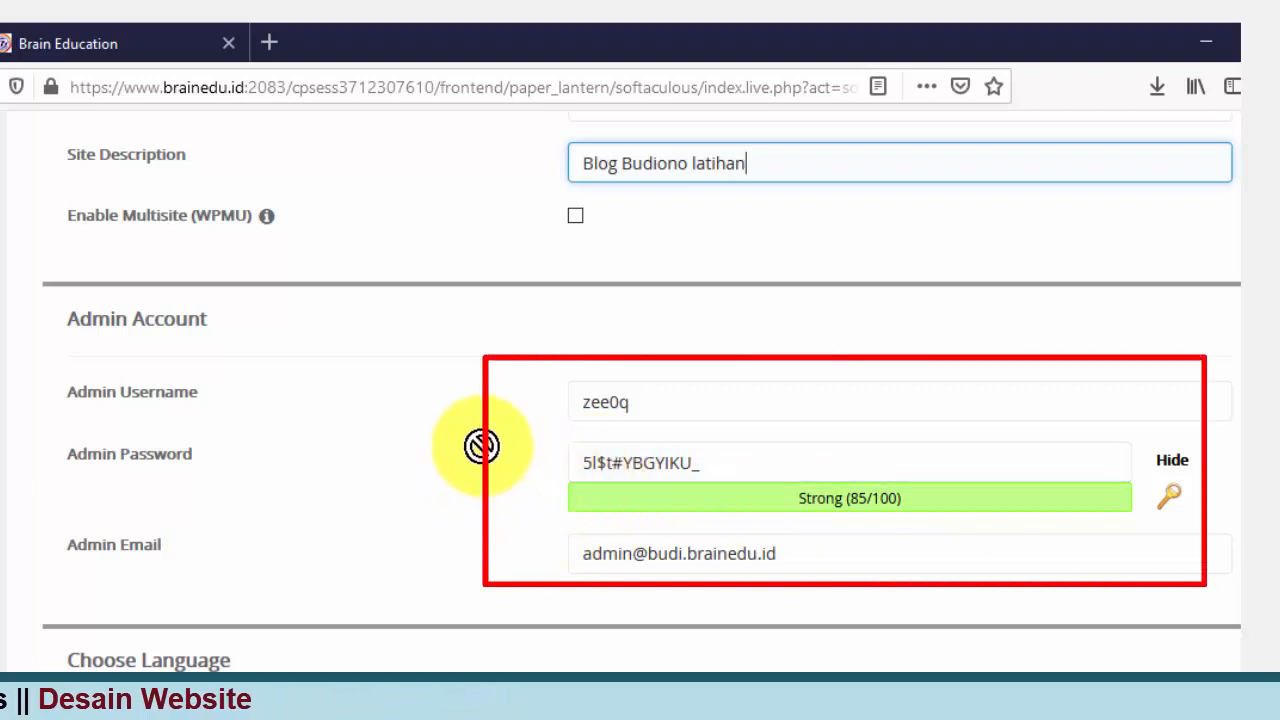
click(719, 397)
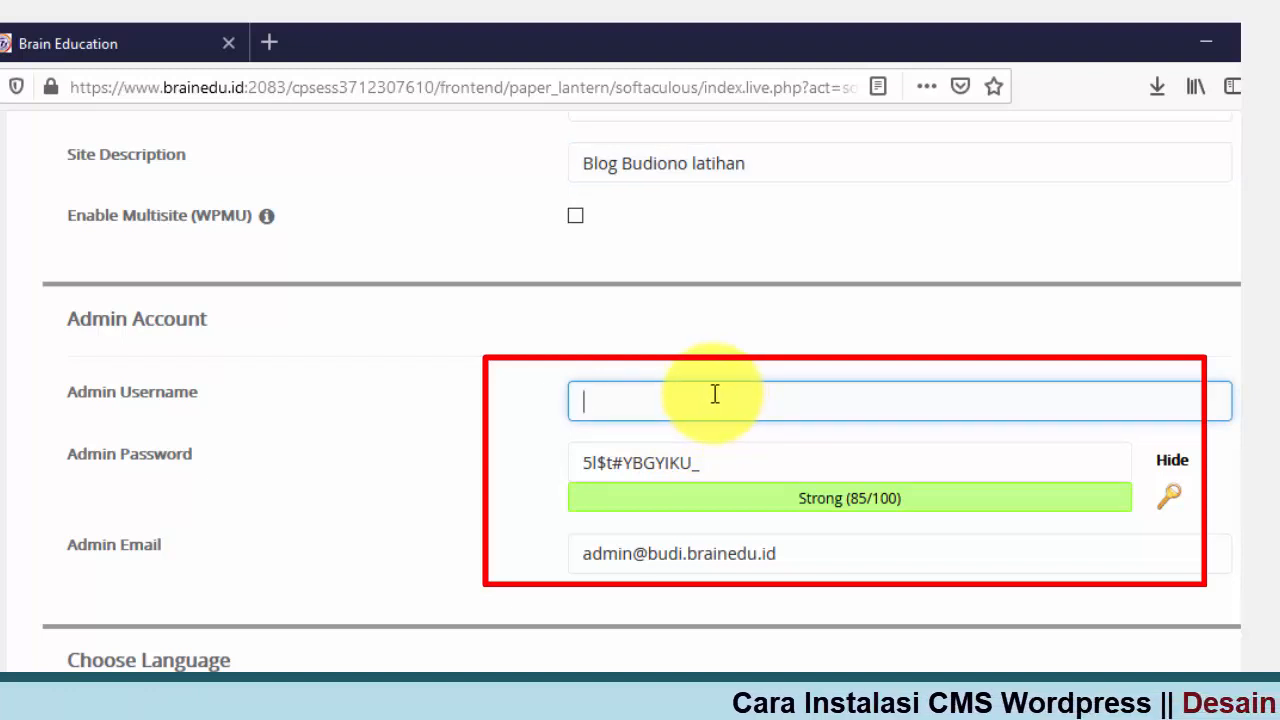
click(715, 400)
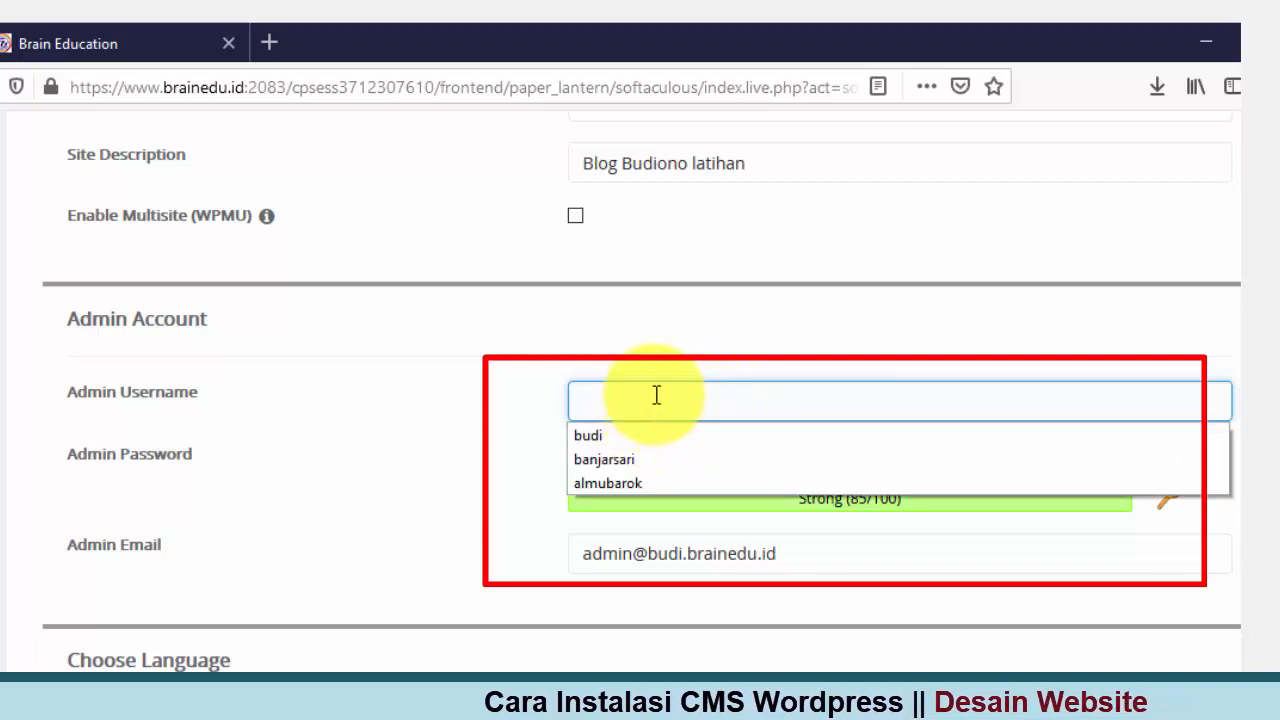
click(657, 396)
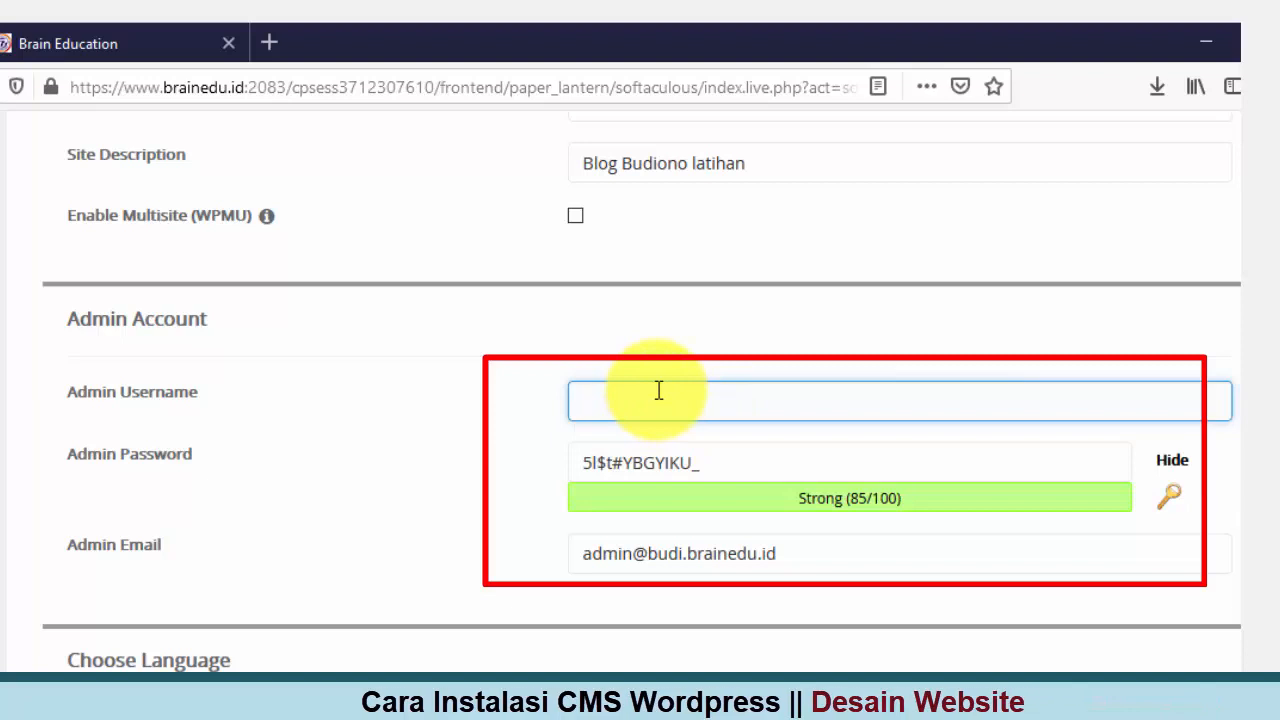
text(admin)
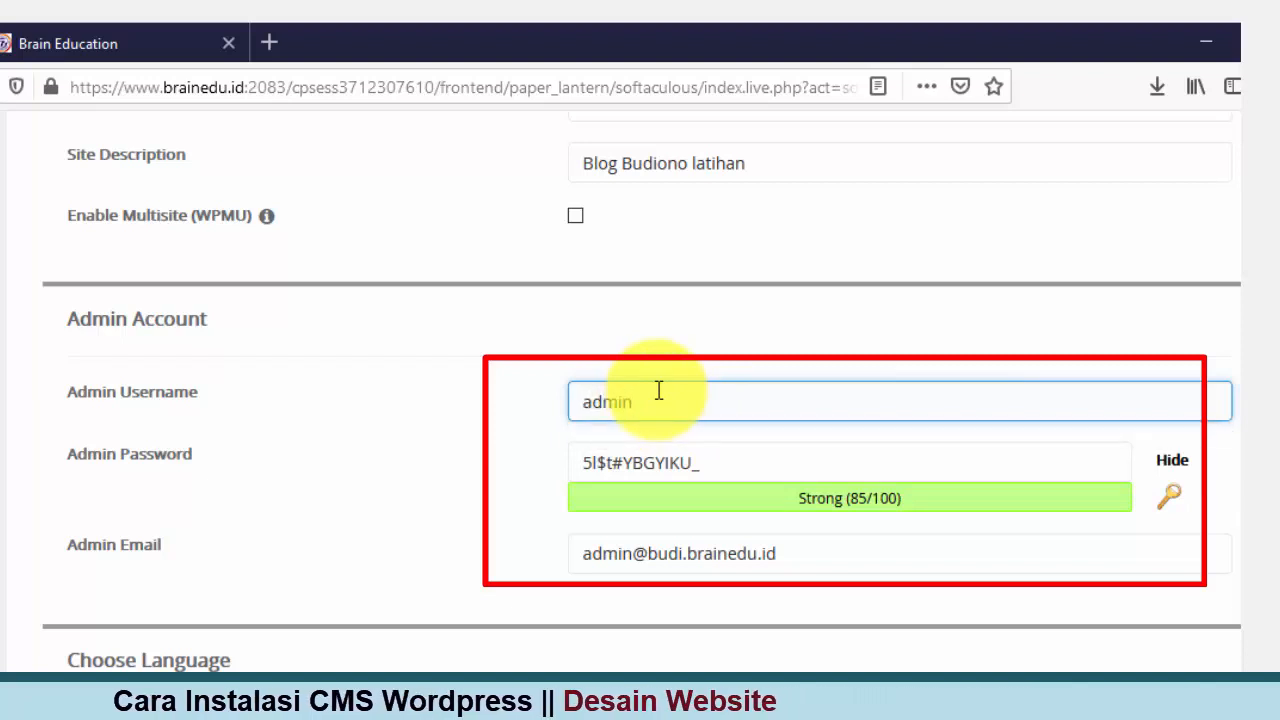
click(758, 460)
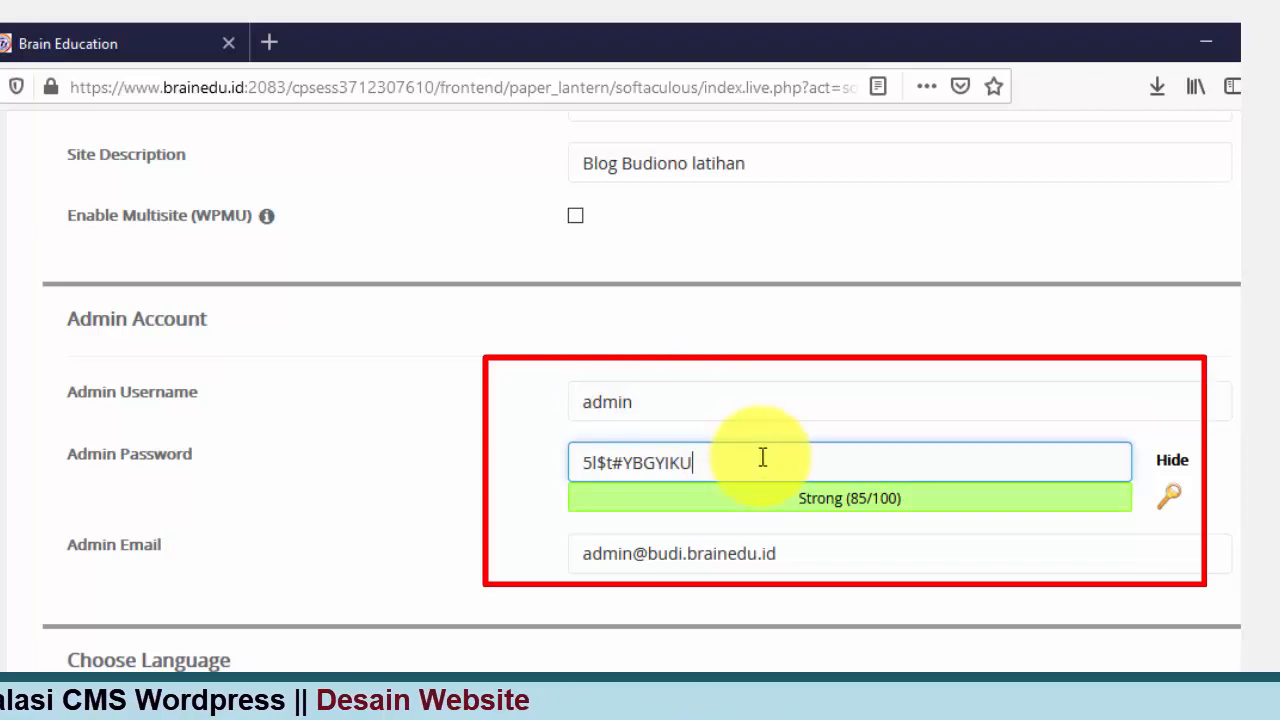
key(BackSpace)
key(BackSpace)
key(BackSpace)
key(BackSpace)
key(BackSpace)
key(BackSpace)
key(BackSpace)
key(BackSpace)
key(BackSpace)
key(BackSpace)
key(BackSpace)
key(BackSpace)
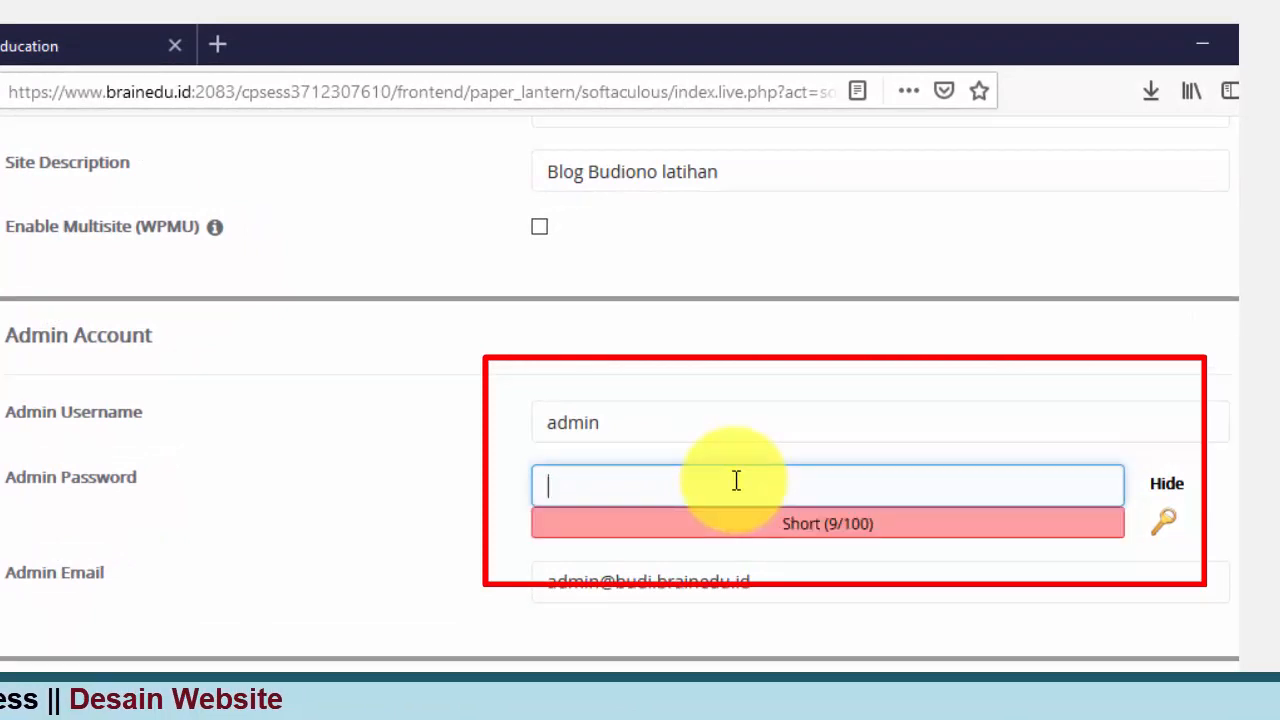
Step: Mask the Admin Password field and type a new admin password
click(1168, 486)
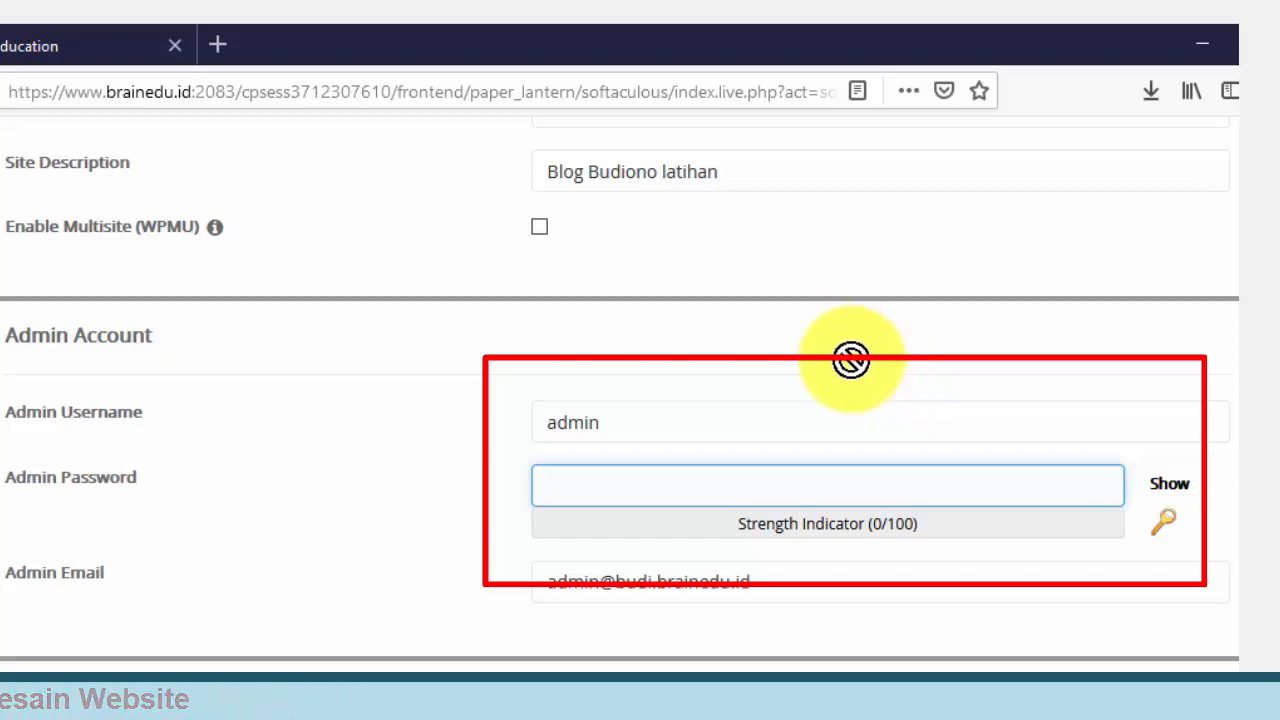
text(b)
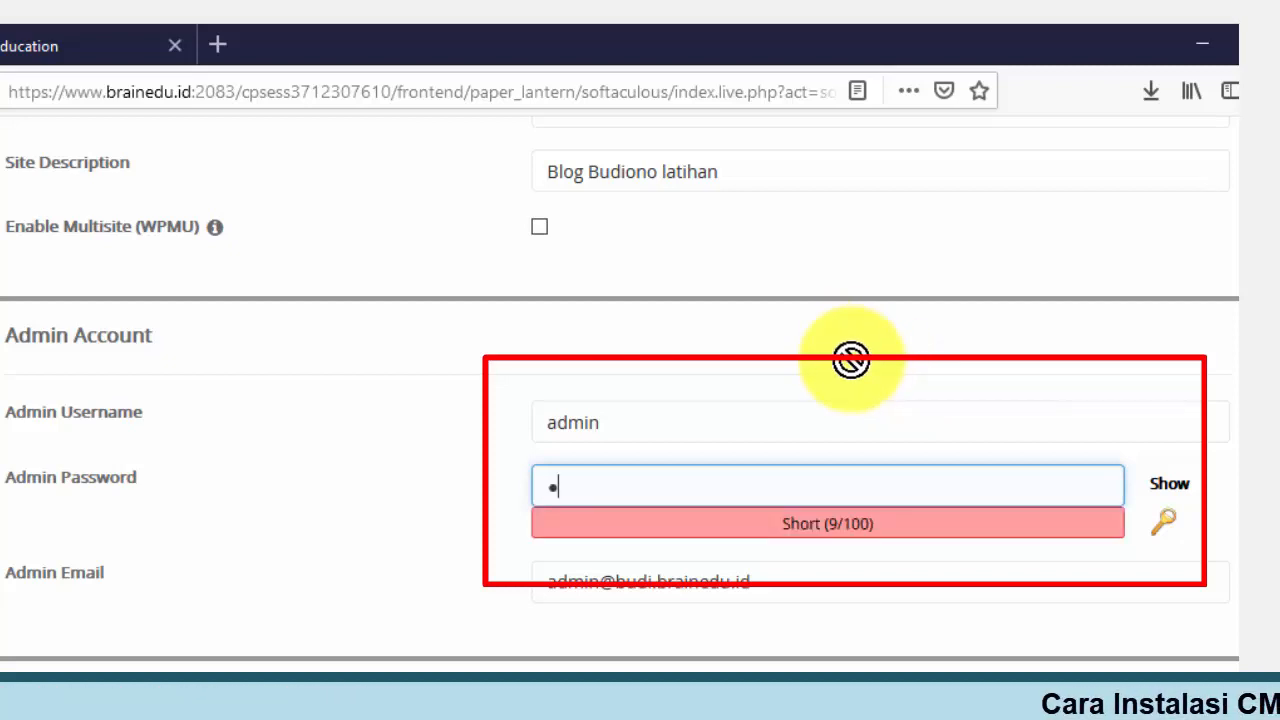
text(••)
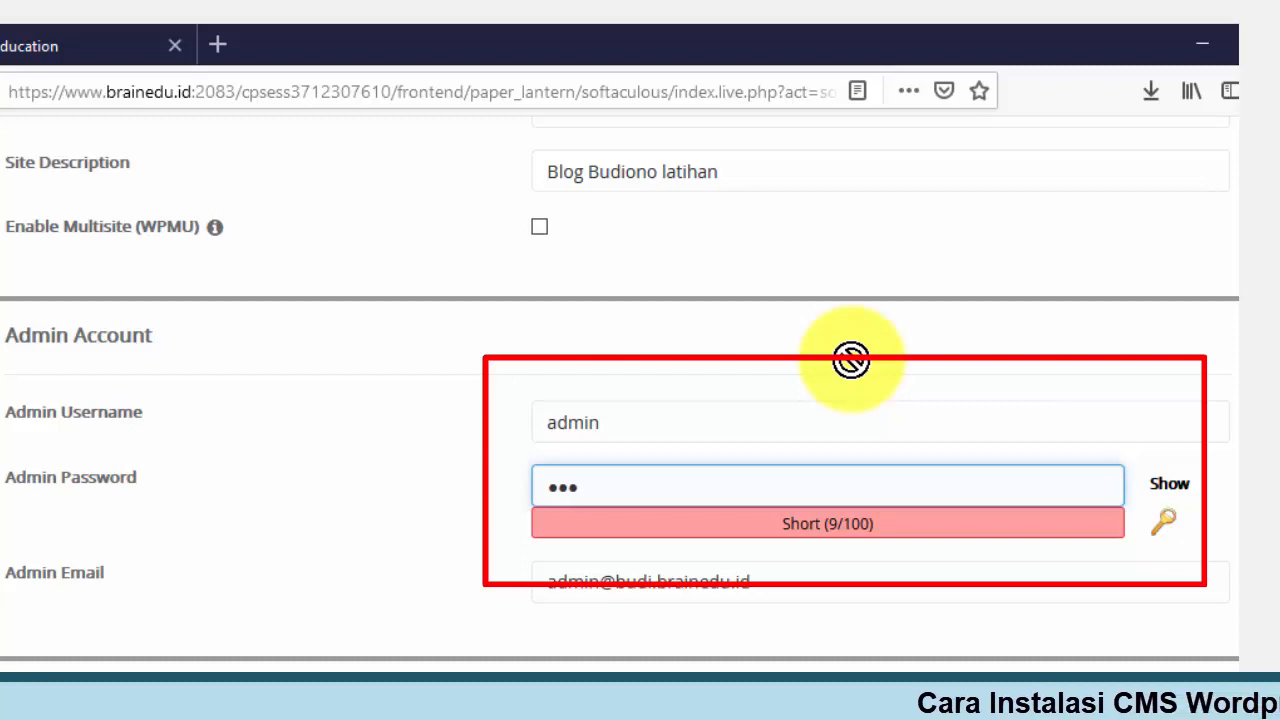
text(••)
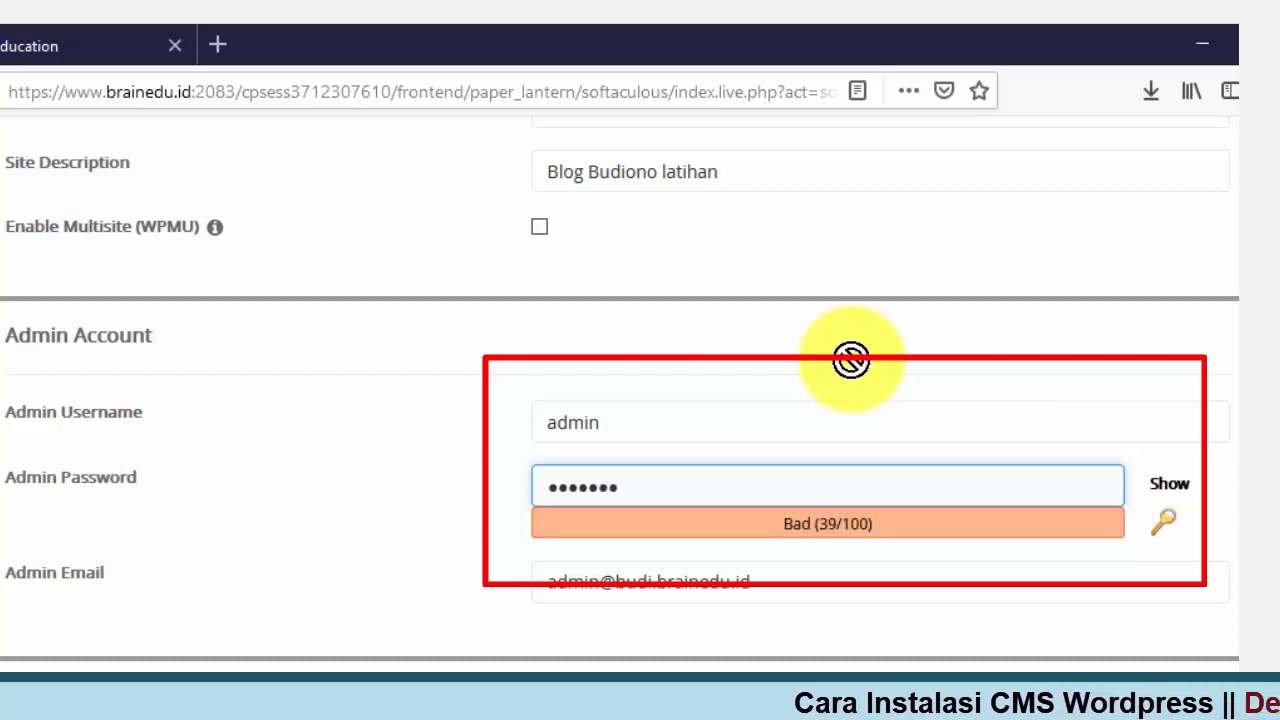
text(•••)
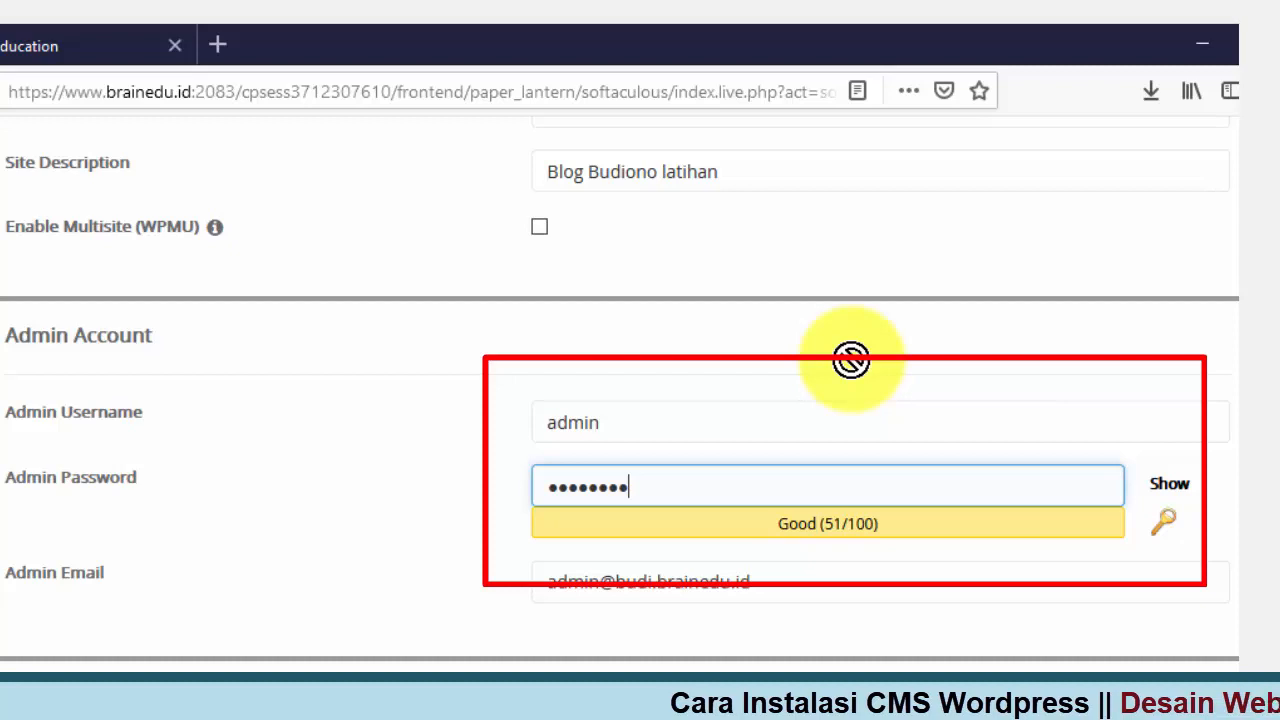
text(••)
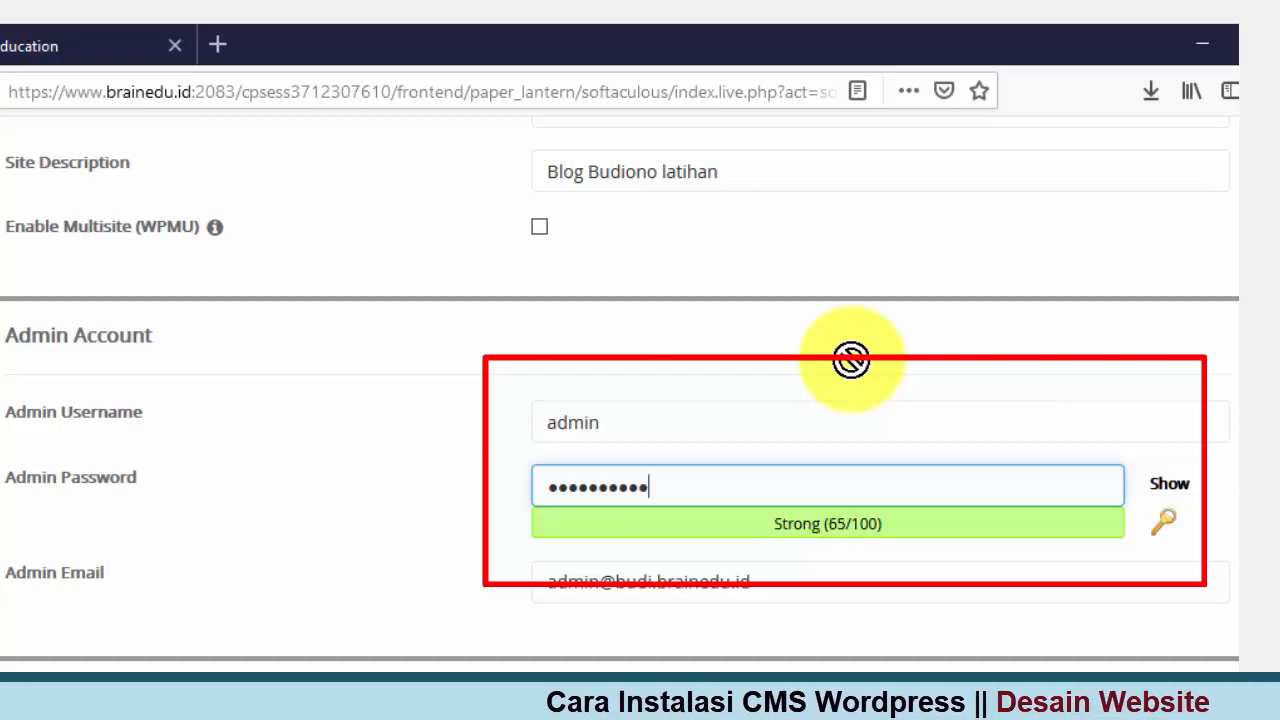
text(•••)
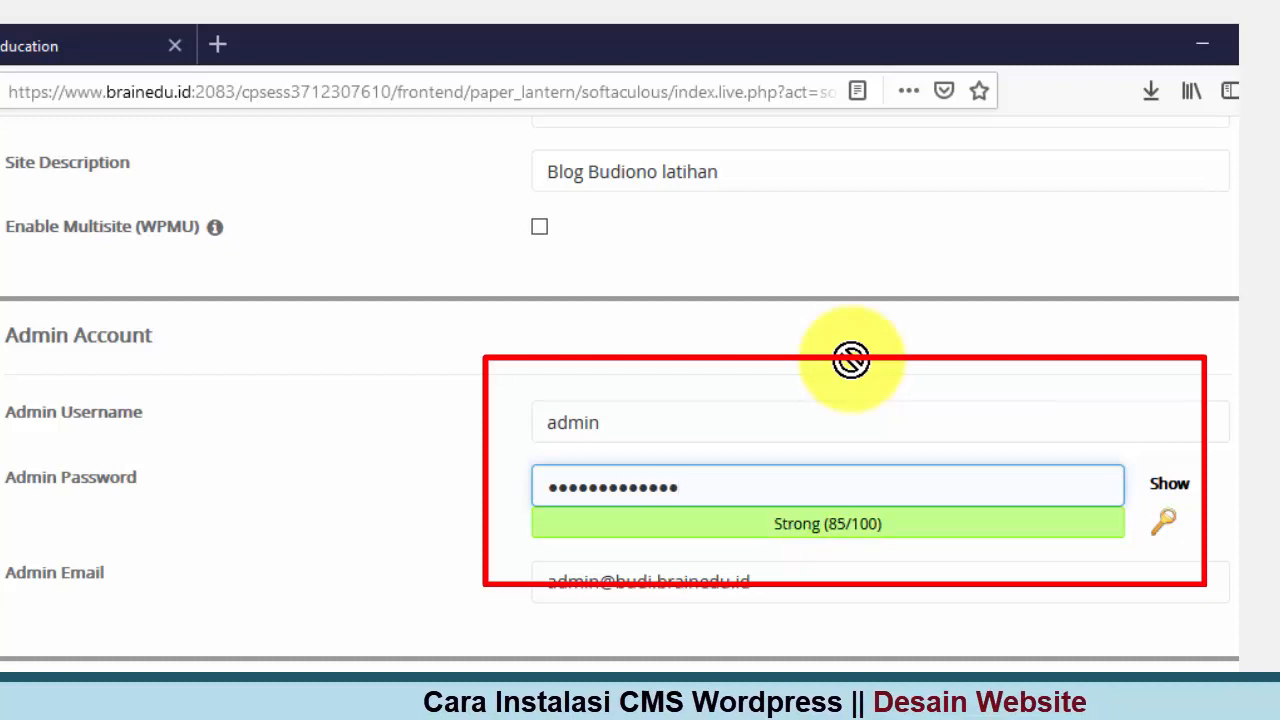
text(•)
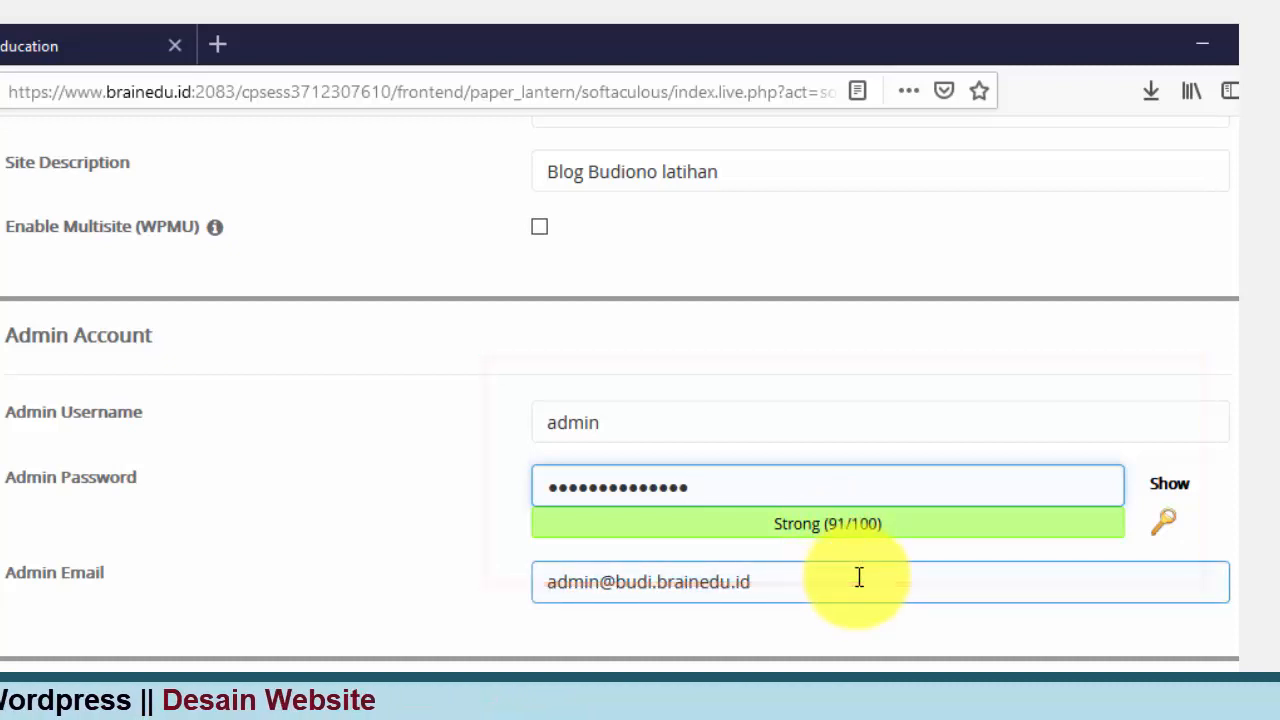
Step: Keep English as the language and tick Limit Login Attempts (Loginizer) and Classic Editor plugins
scroll(856, 575, down, 3)
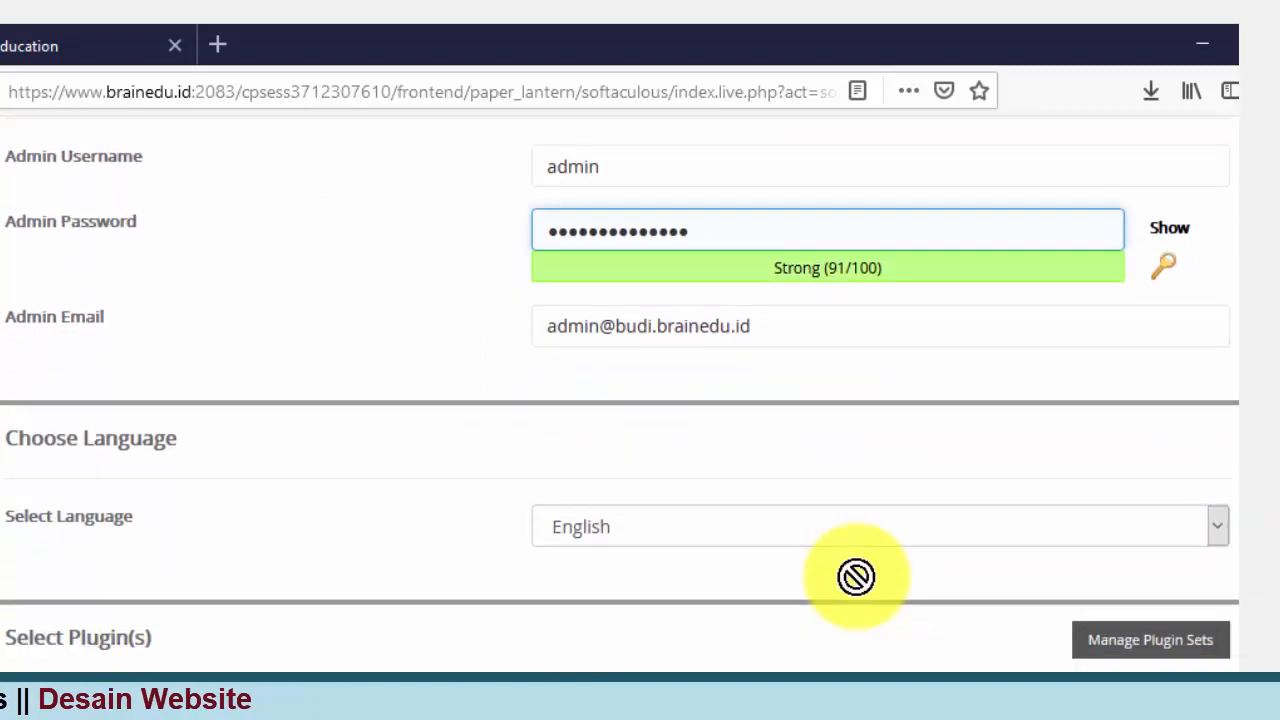
scroll(856, 576, down, 2)
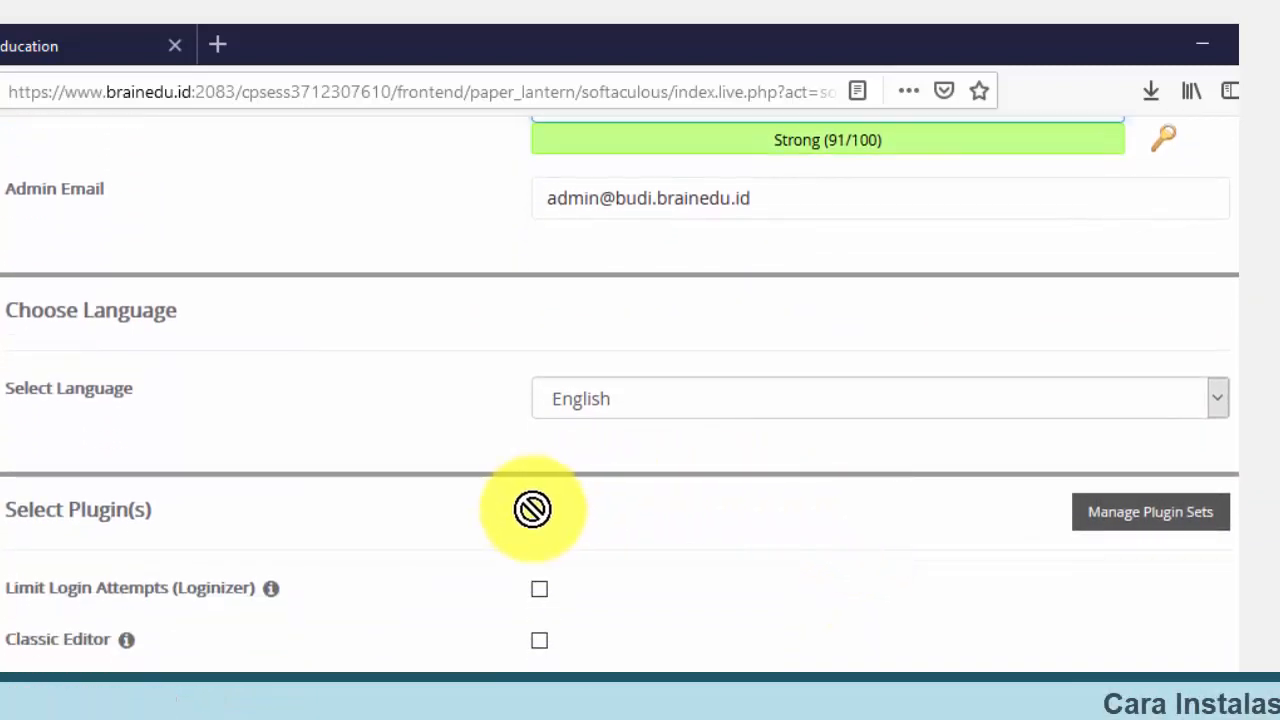
click(774, 397)
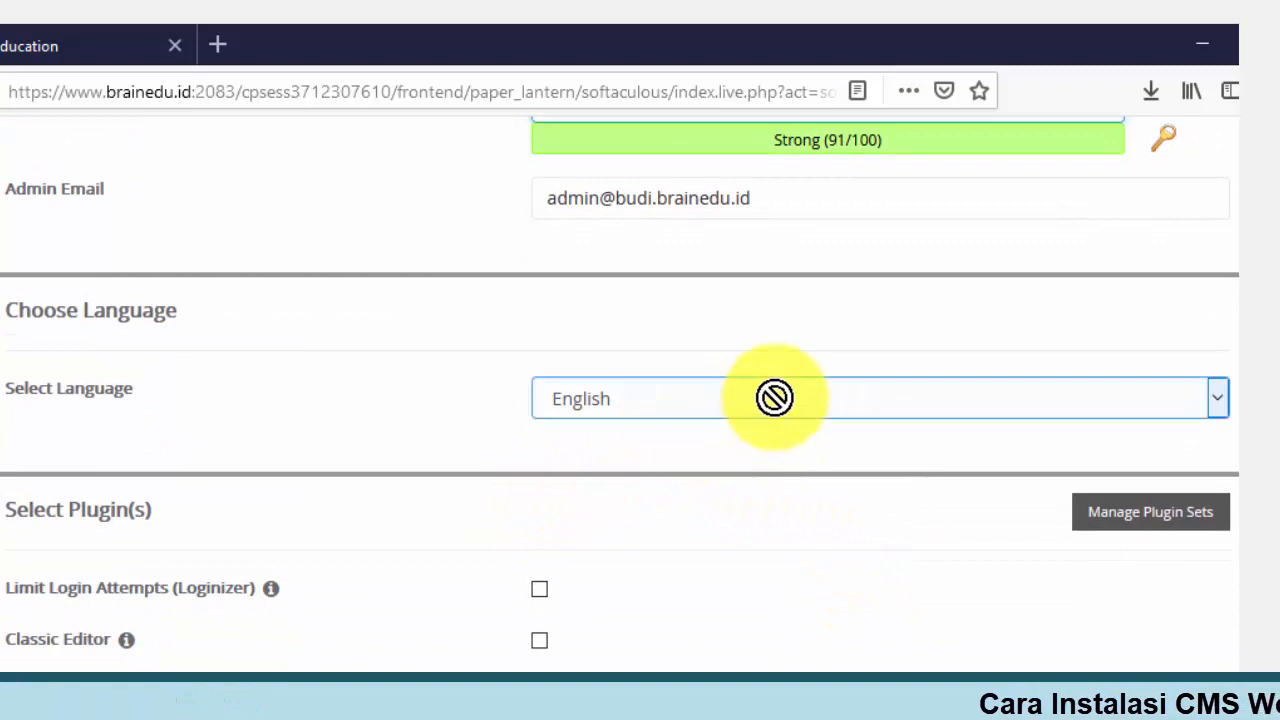
click(781, 540)
scroll(781, 540, down, 2)
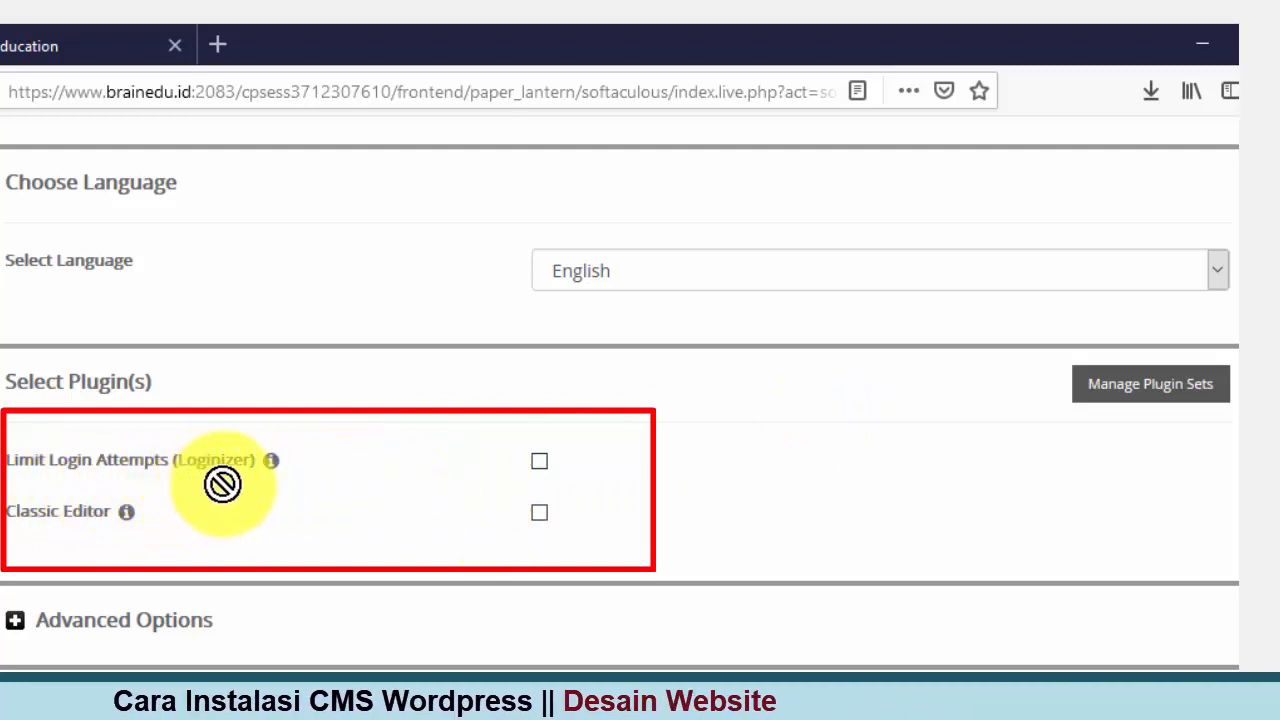
click(539, 461)
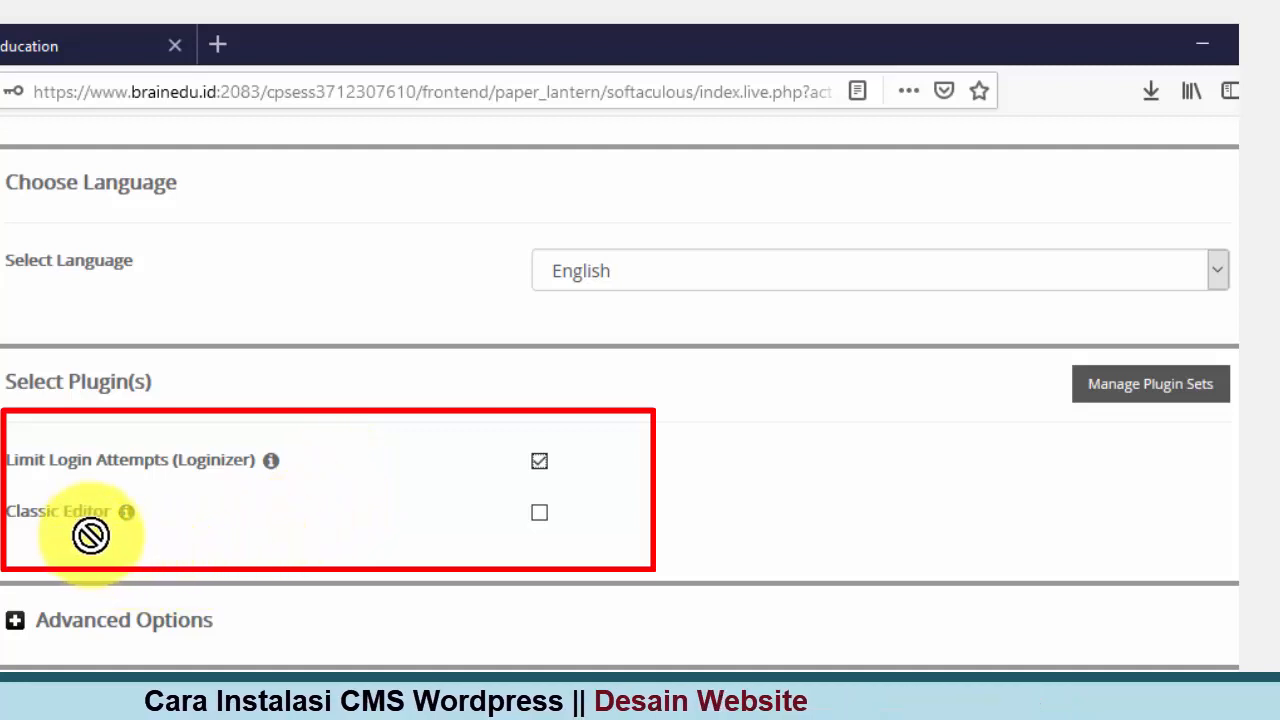
click(541, 515)
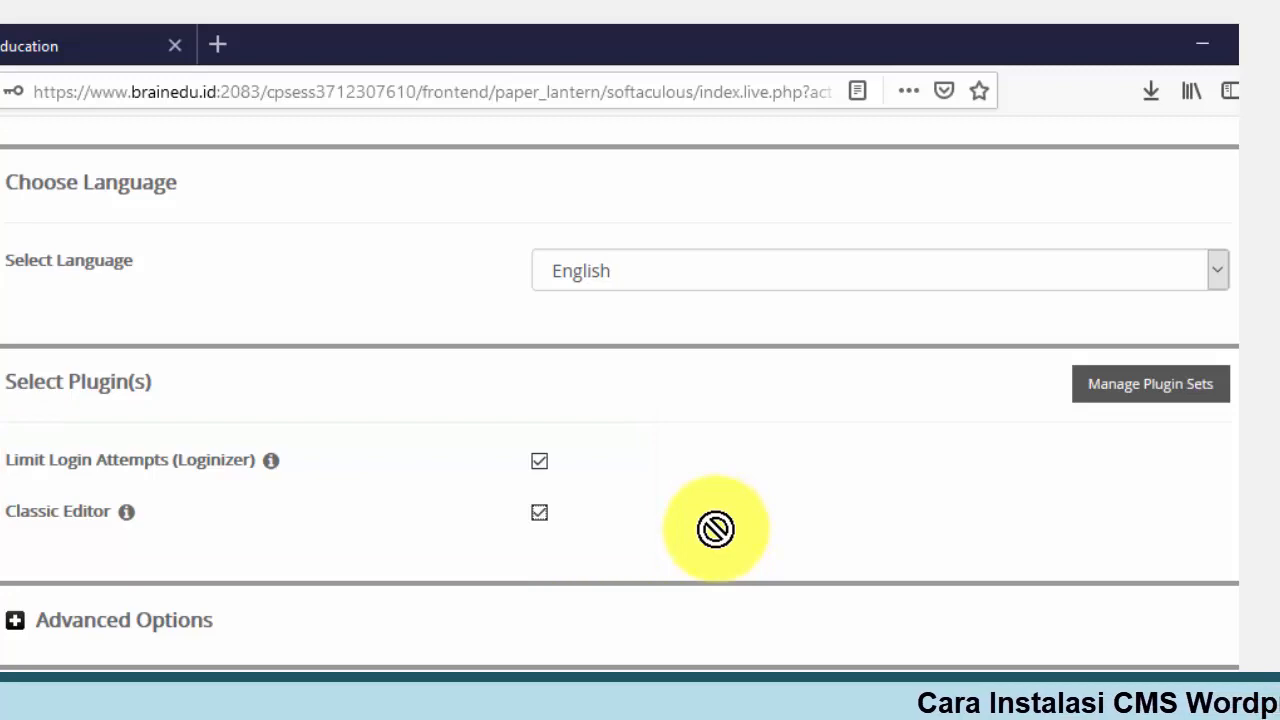
scroll(715, 529, down, 3)
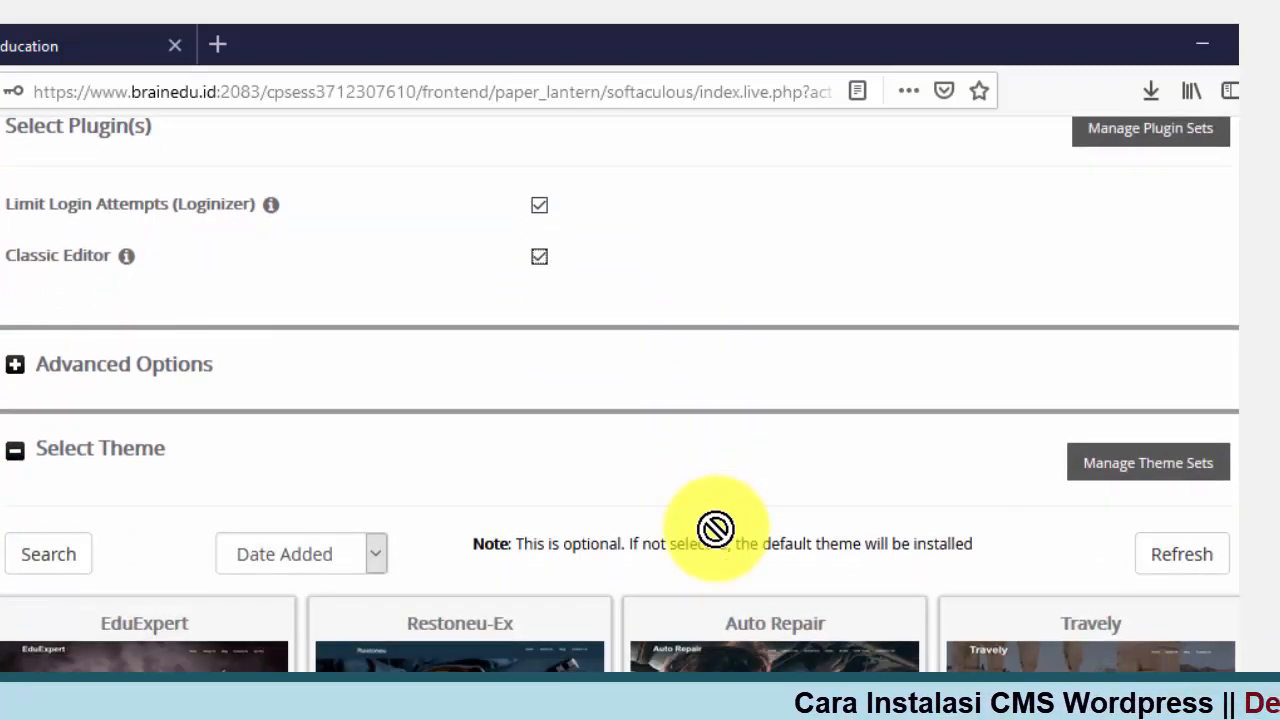
scroll(715, 529, down, 4)
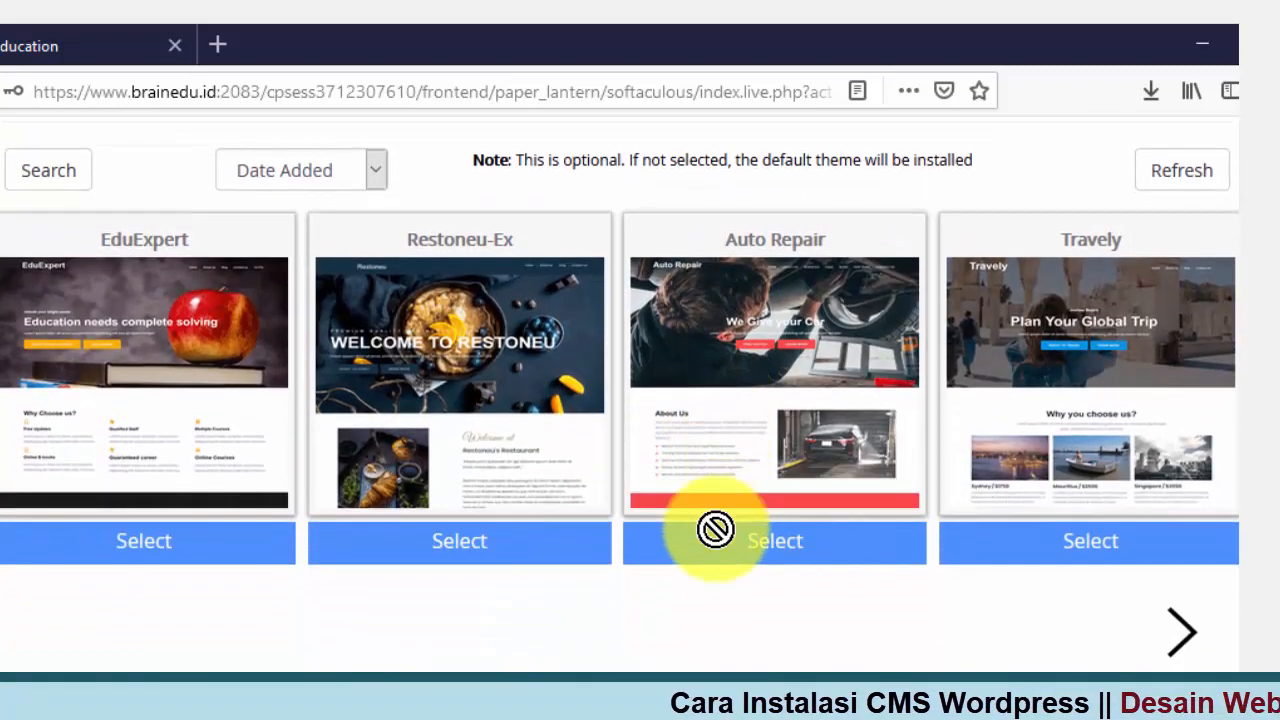
scroll(715, 535, down, 1)
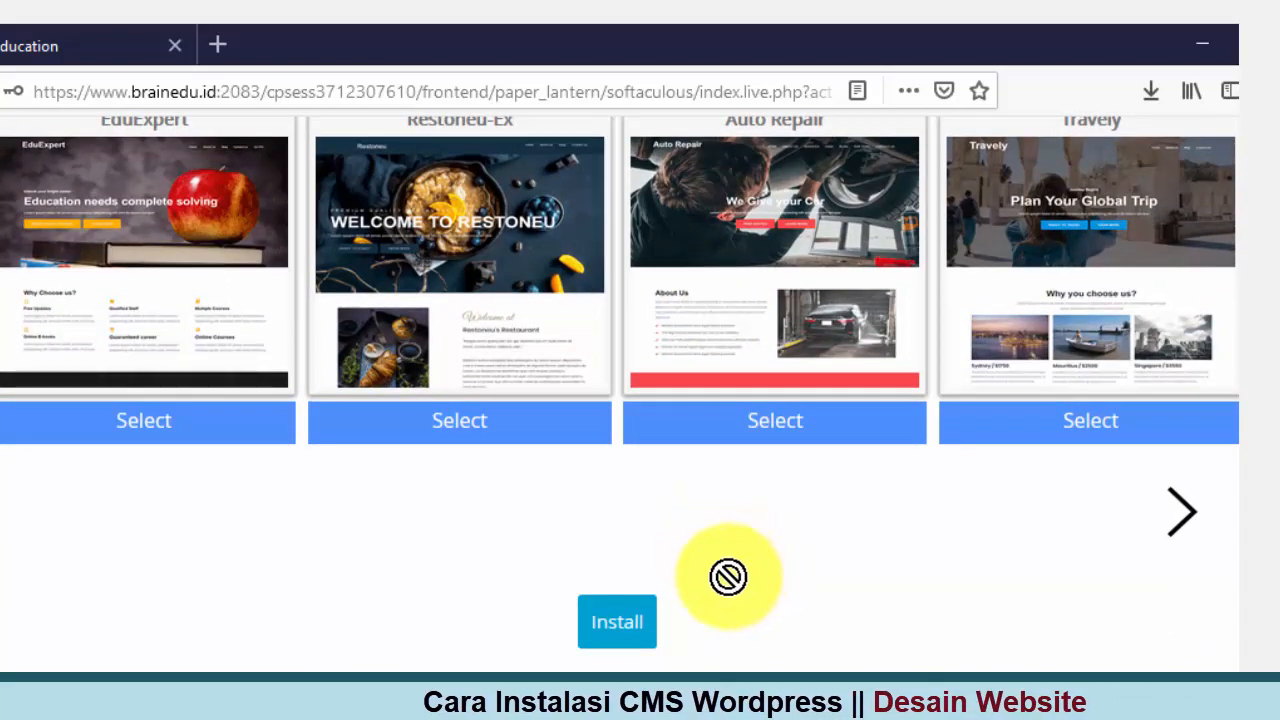
scroll(745, 590, up, 15)
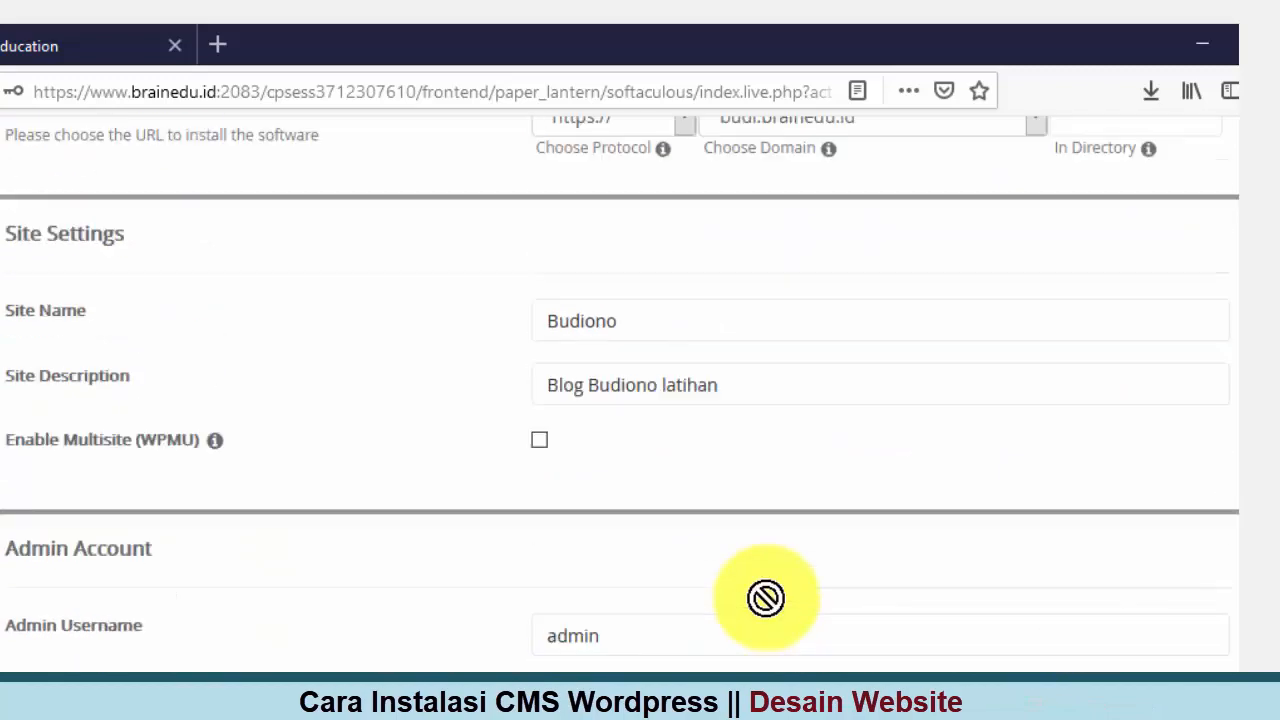
scroll(768, 596, up, 5)
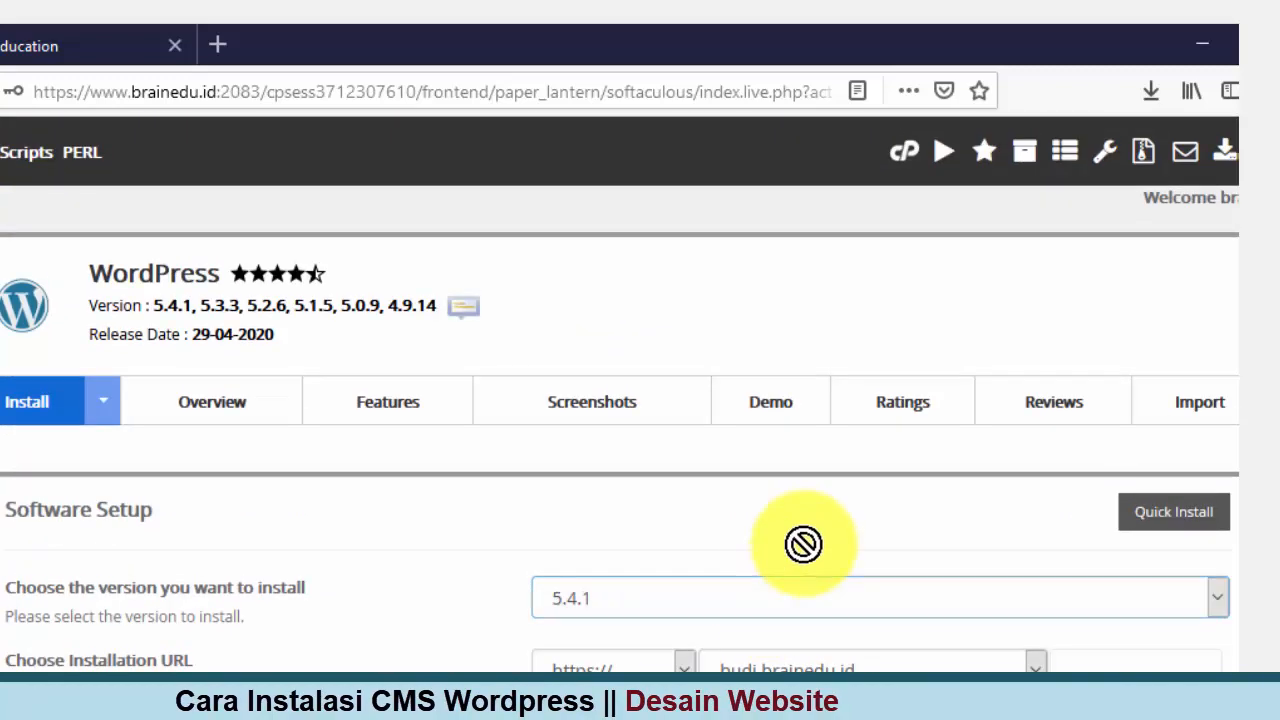
scroll(805, 537, down, 3)
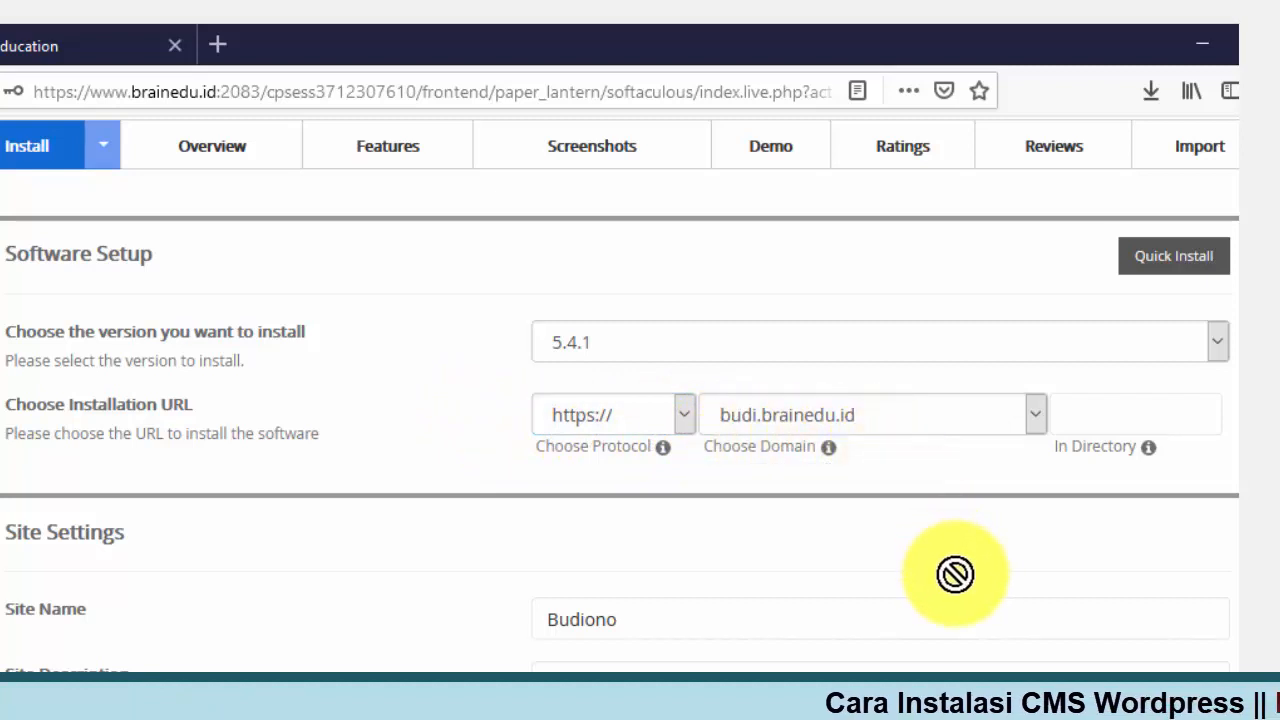
scroll(955, 573, down, 3)
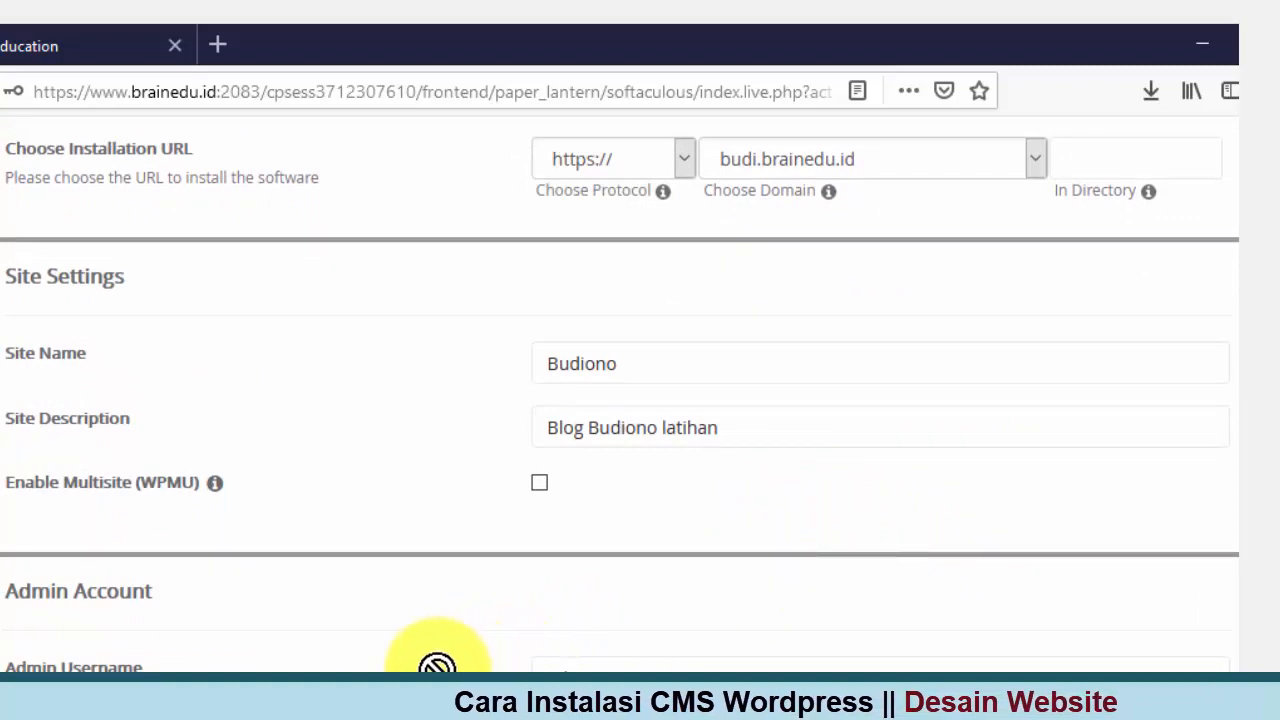
scroll(440, 660, down, 3)
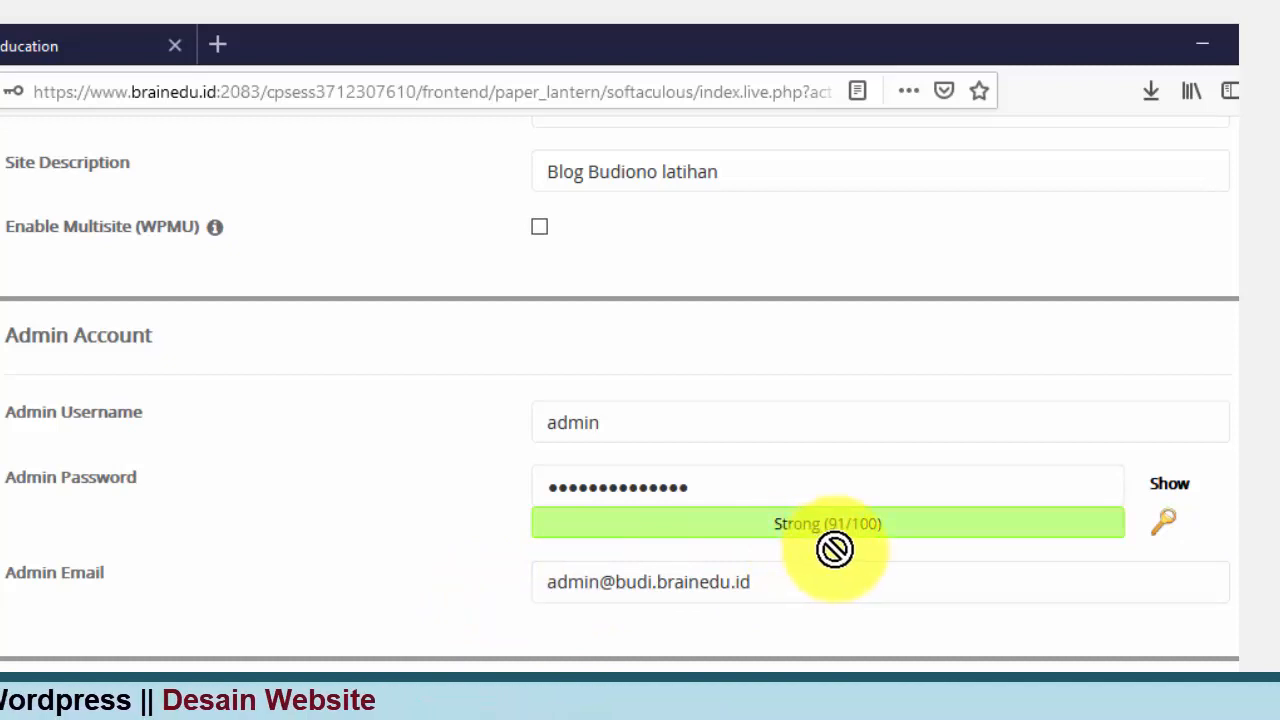
click(821, 560)
scroll(820, 563, down, 5)
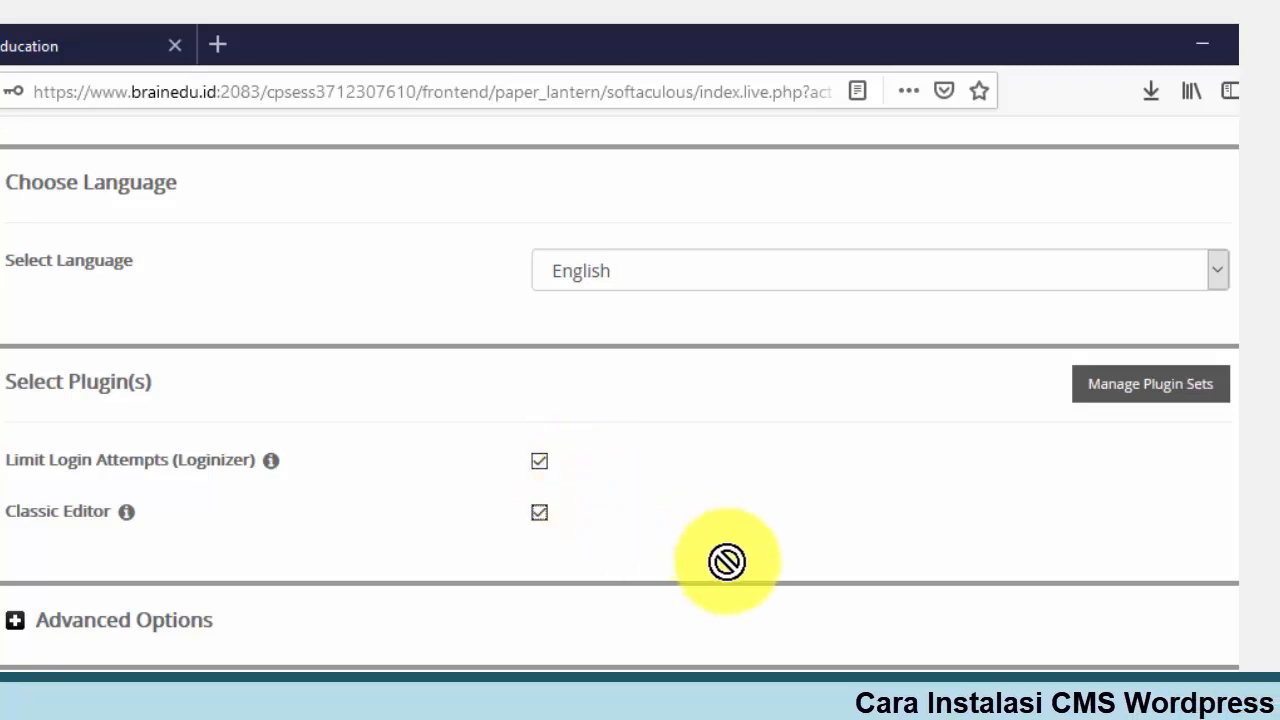
scroll(727, 562, down, 8)
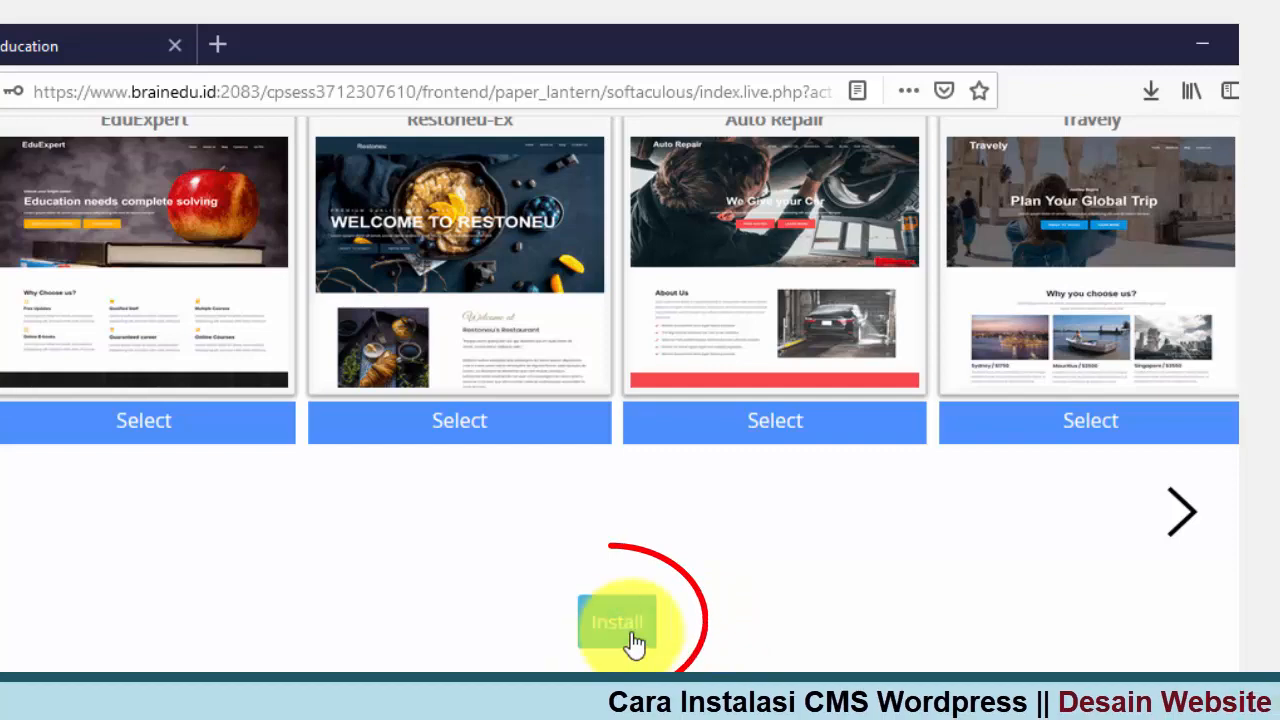
Step: Start the WordPress install on budi.brainedu.id and decline saving the admin login in Firefox
click(634, 640)
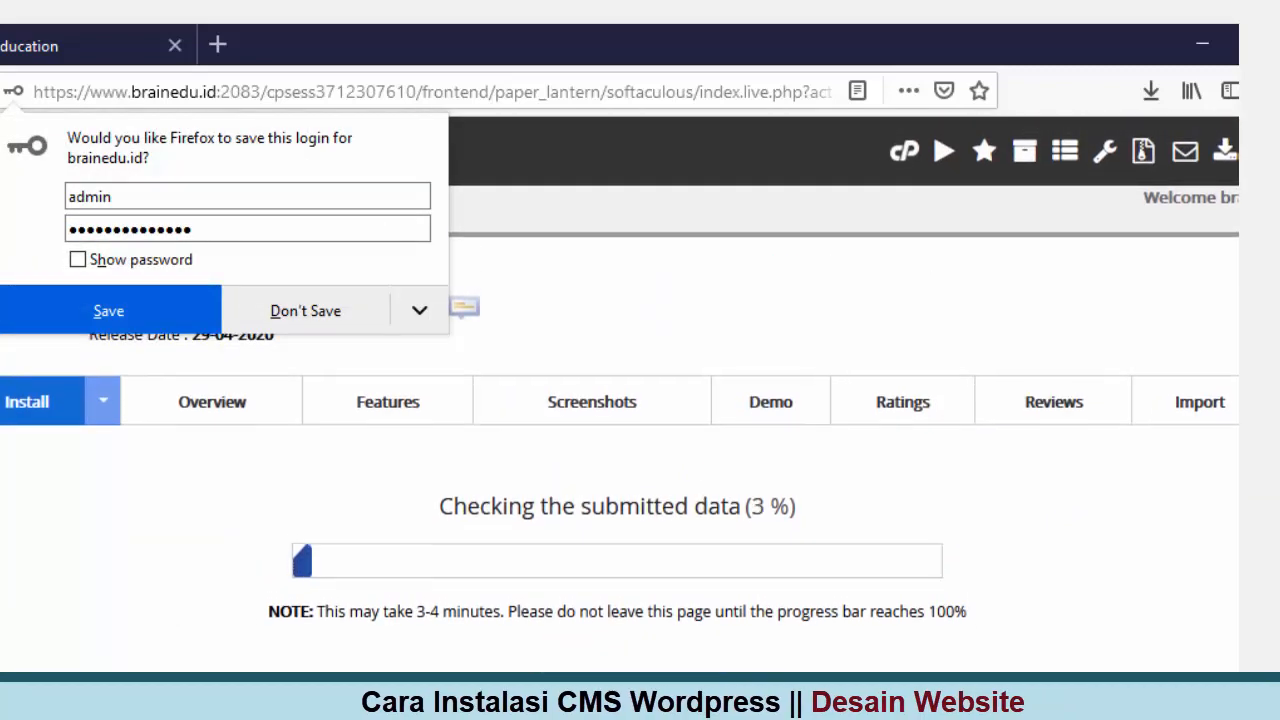
click(282, 305)
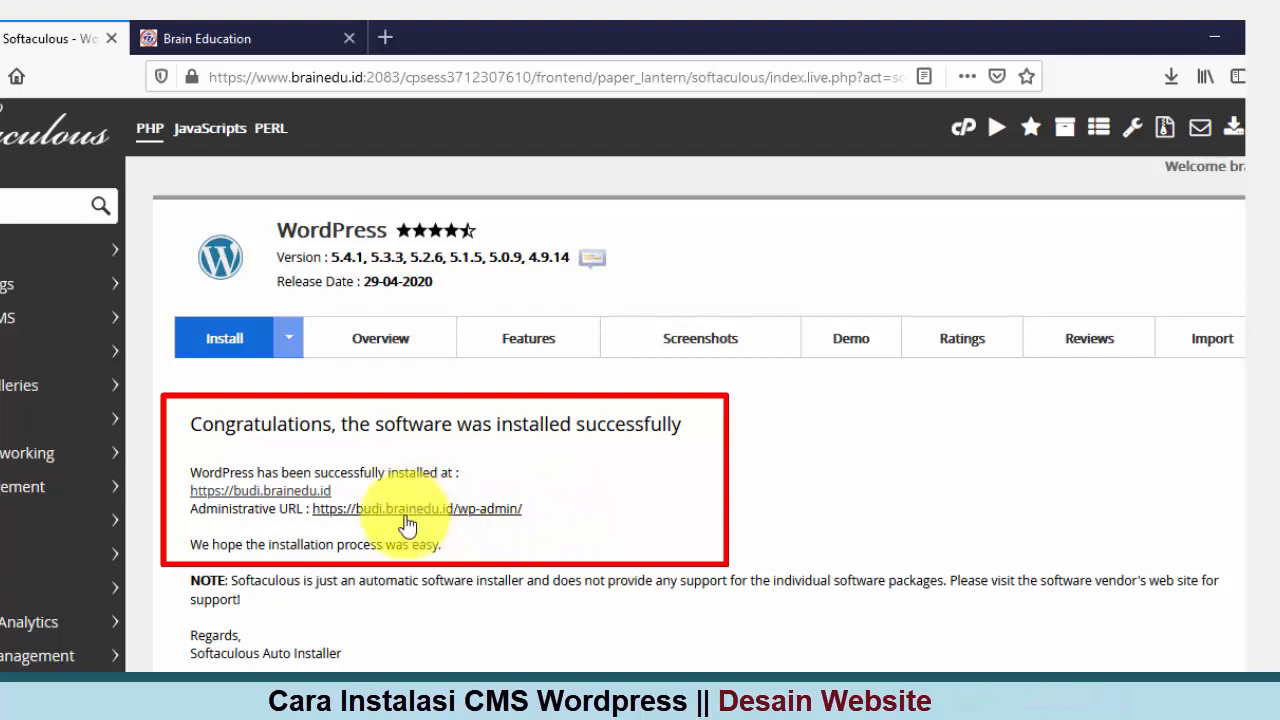
Step: Review the success message's admin URL, then move to the Brain Education tab showing brainedu.id
drag(403, 513, 450, 526)
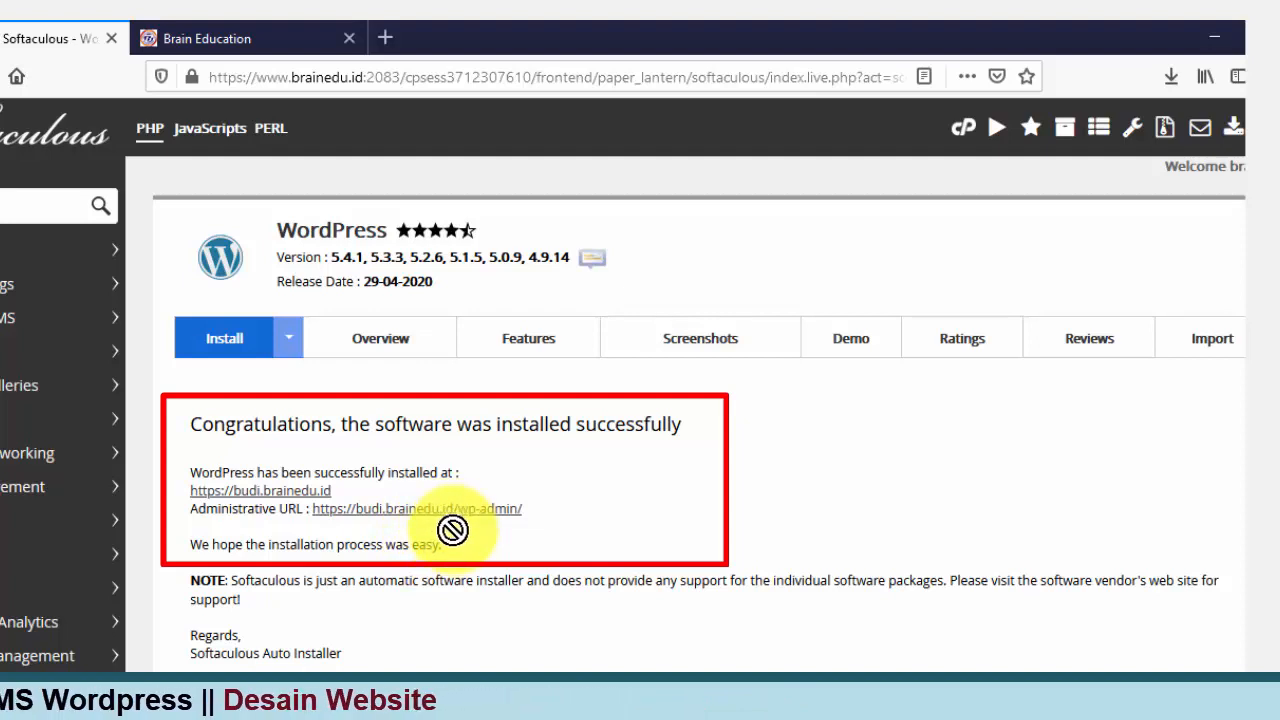
drag(451, 535, 403, 534)
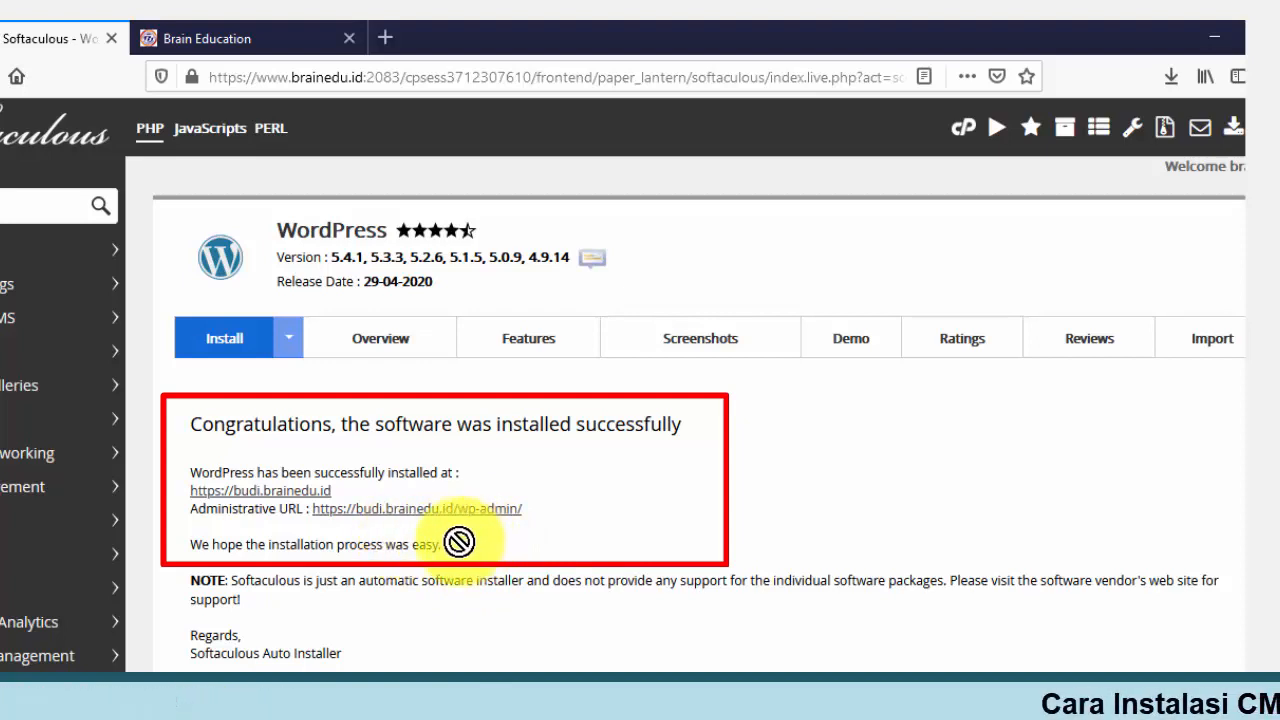
drag(458, 541, 339, 548)
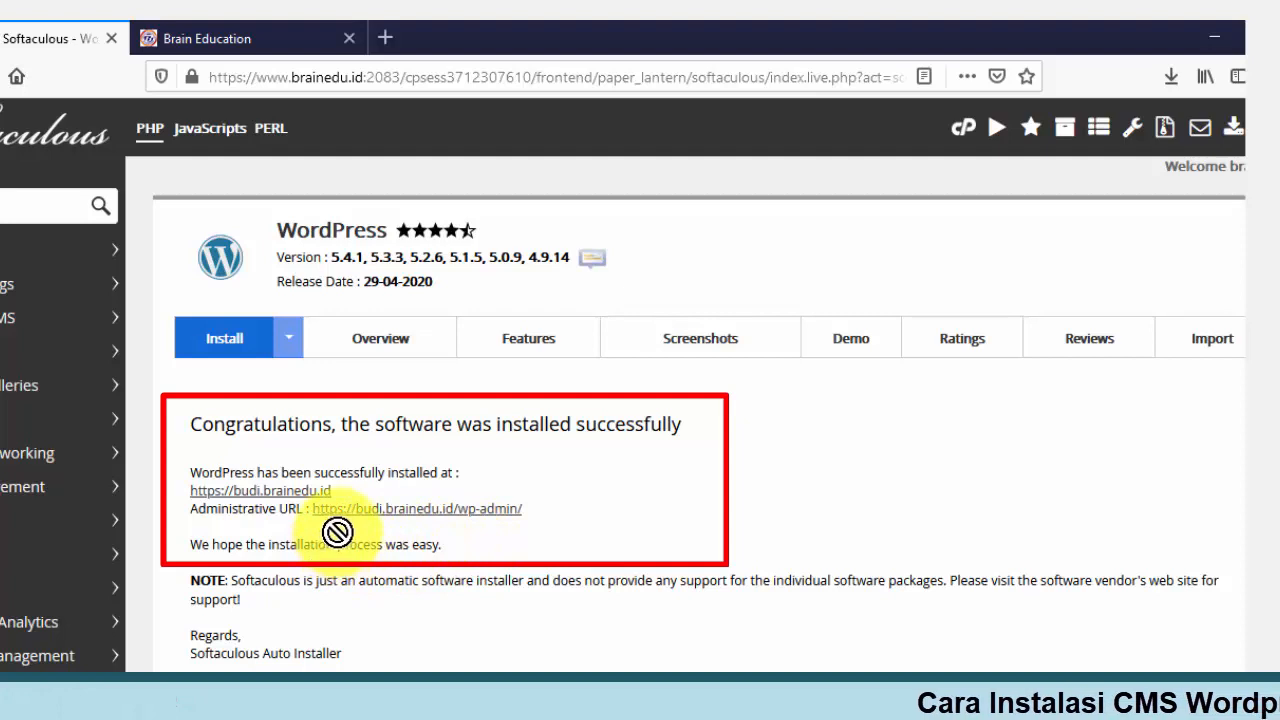
drag(369, 531, 420, 89)
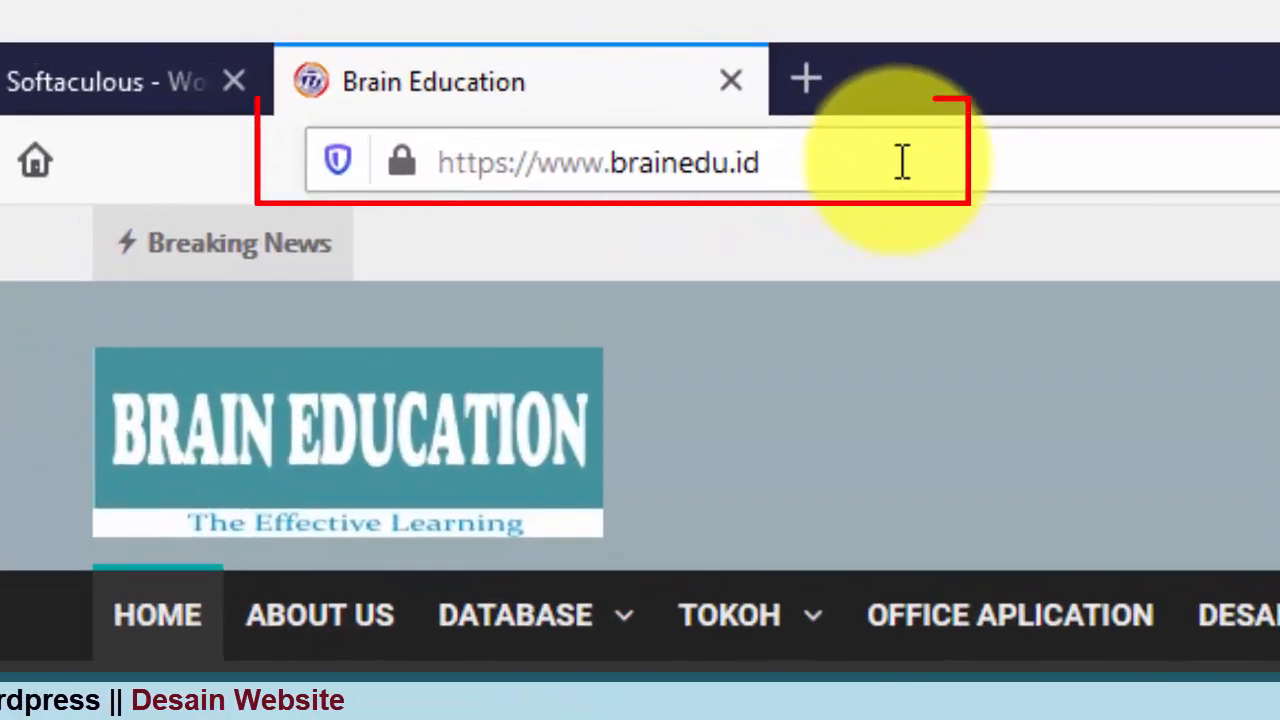
click(902, 162)
click(904, 162)
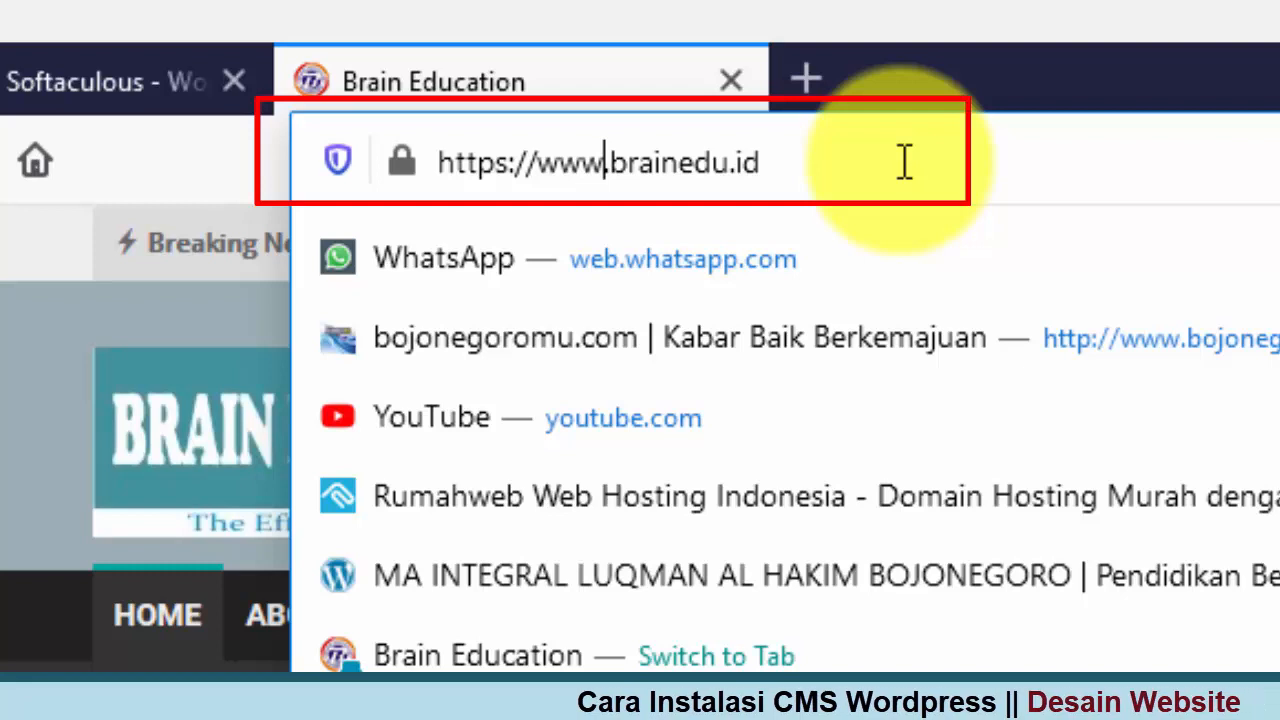
key(BackSpace)
key(BackSpace)
key(BackSpace)
key(Delete)
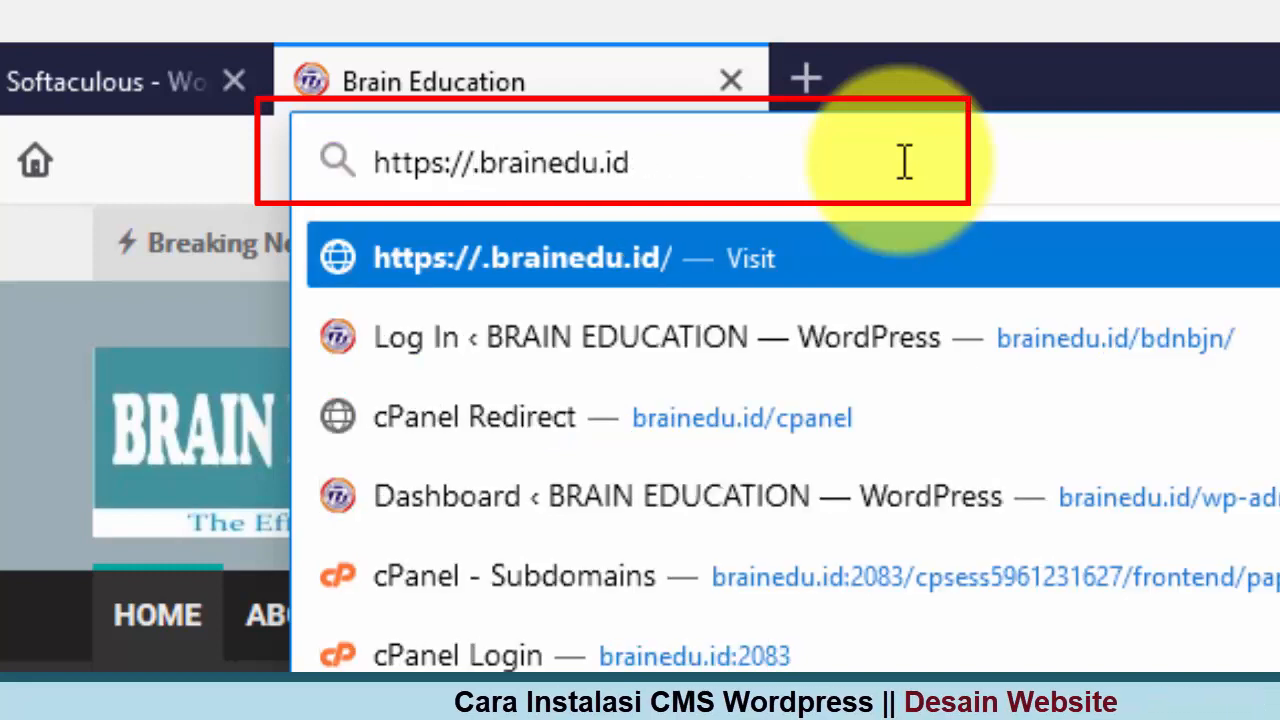
text(bud)
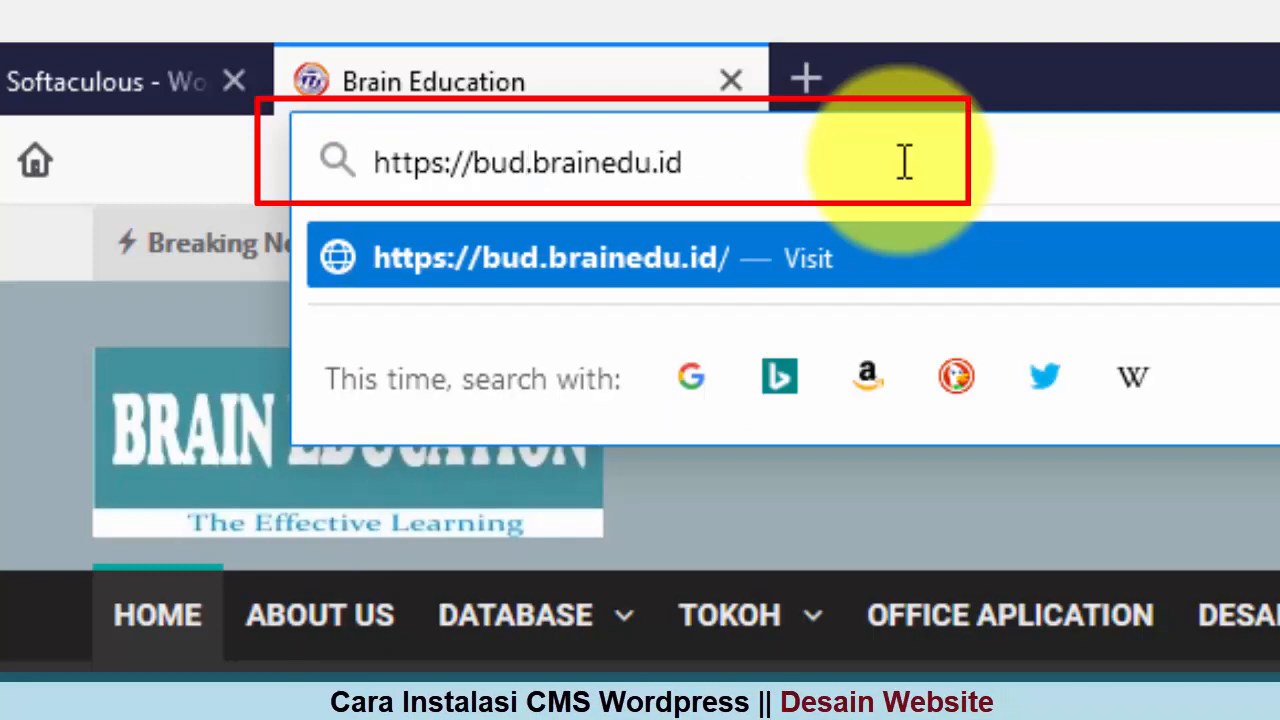
text(i)
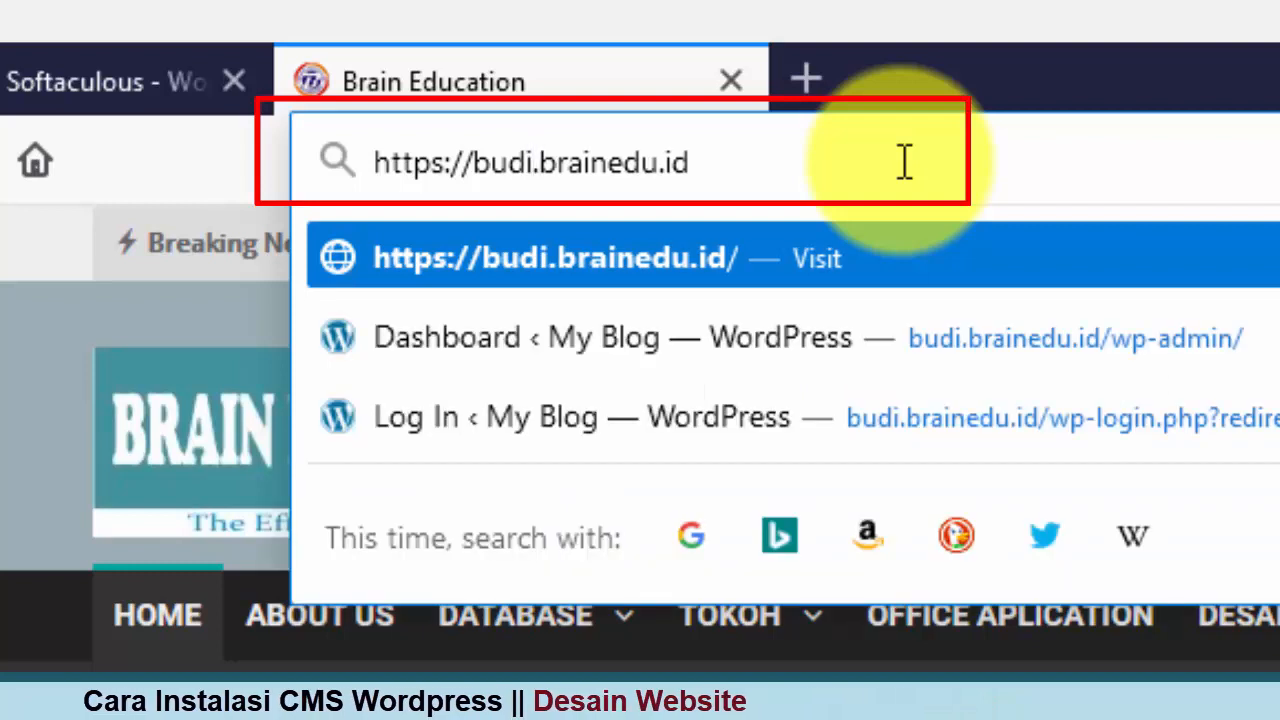
key(Right)
key(Right)
key(Right)
key(Right)
key(Right)
key(Right)
key(Right)
key(Right)
key(Right)
key(Right)
key(Right)
key(Right)
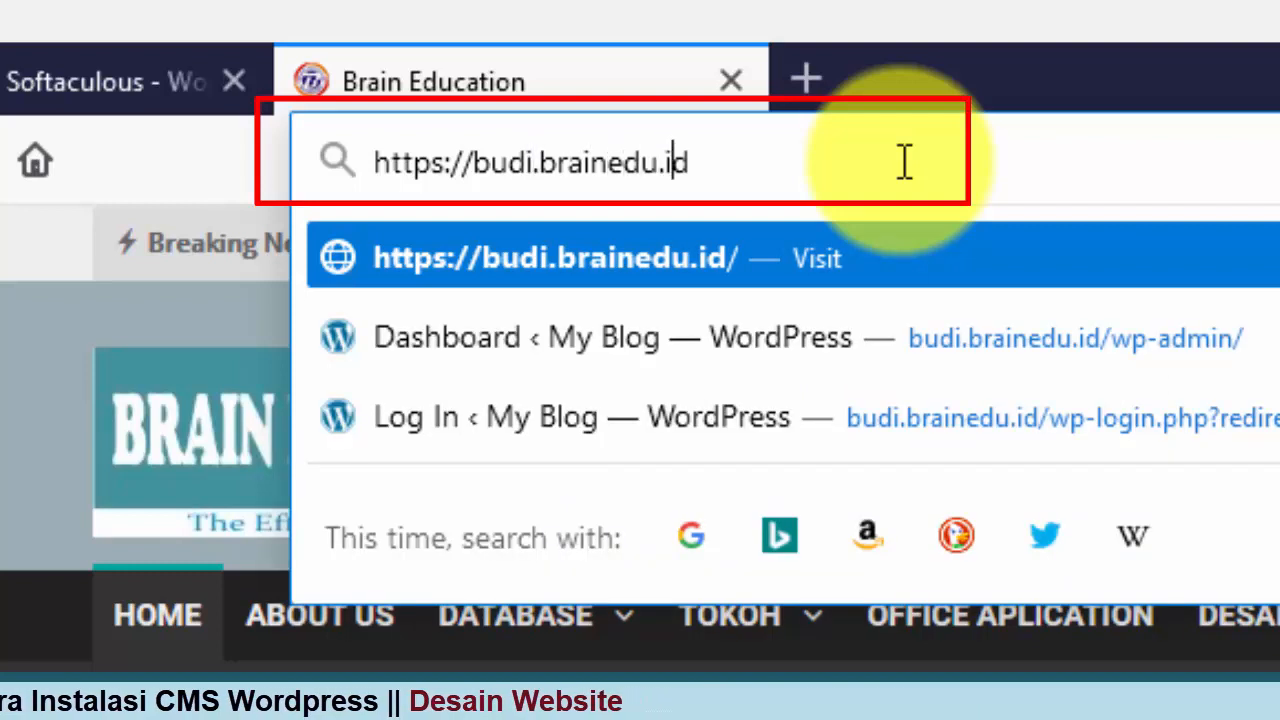
text(/)
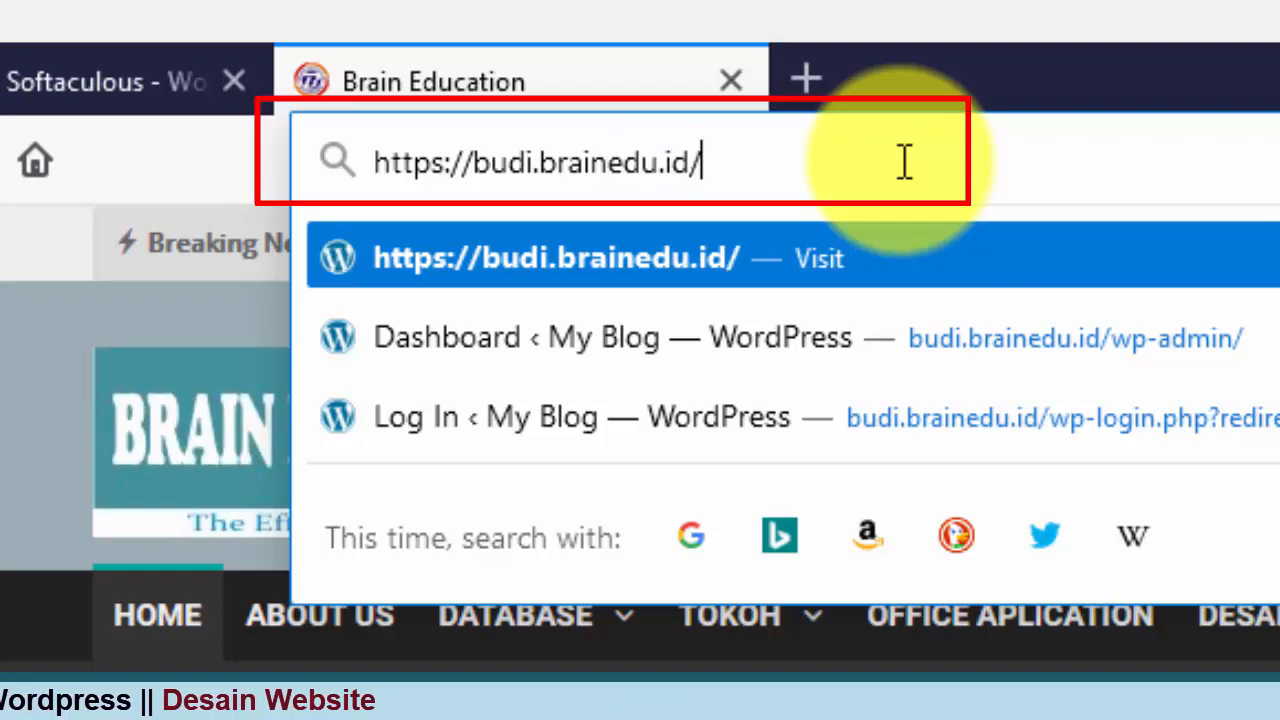
text(wp-admin/)
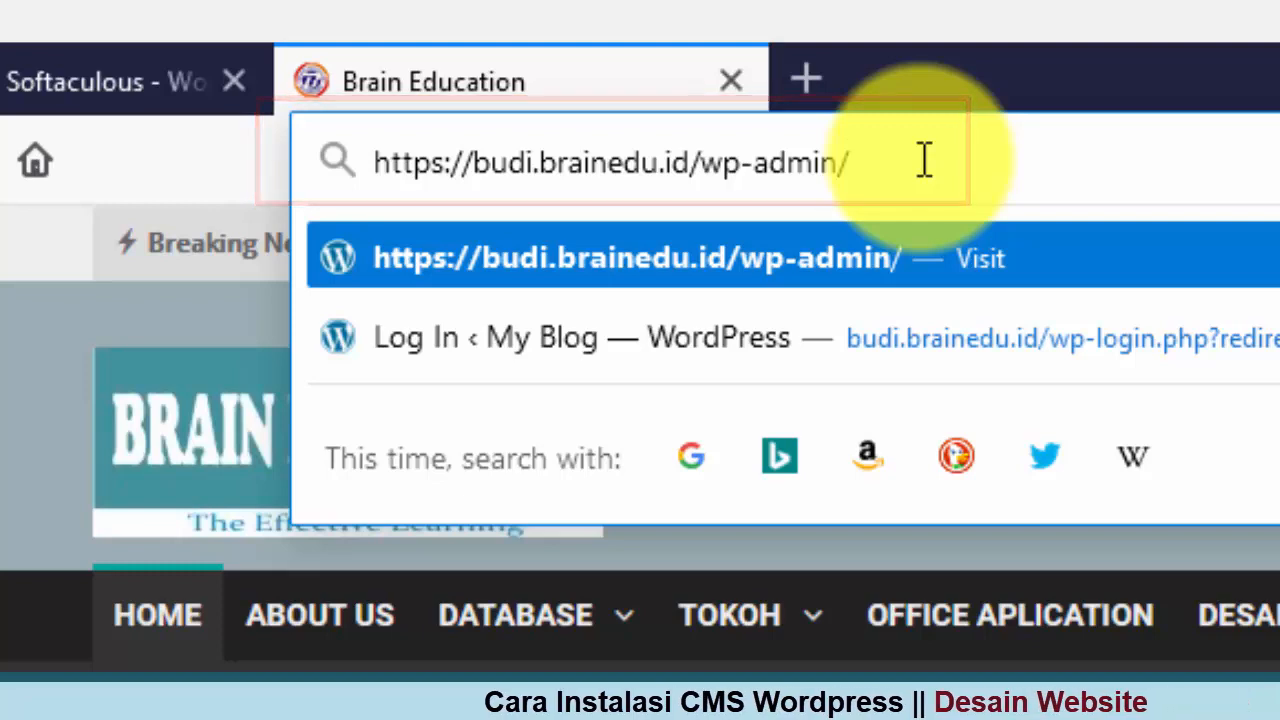
key(Return)
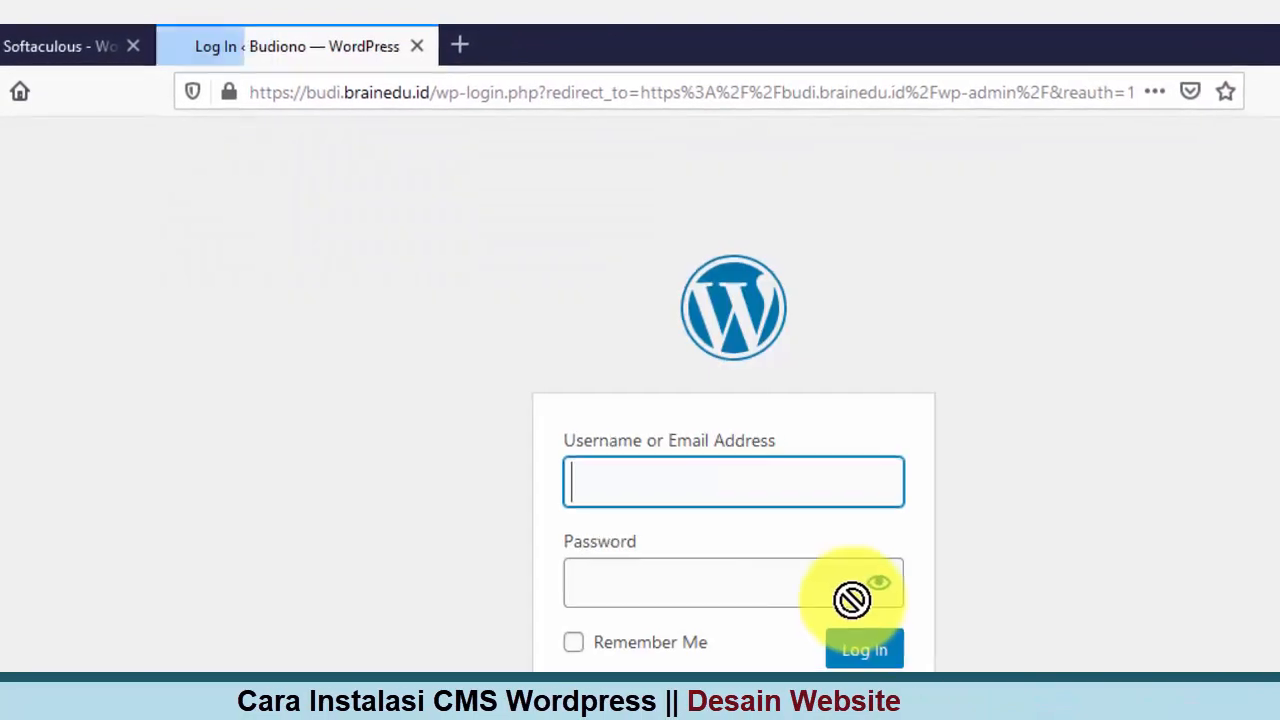
Step: Log in as admin with the account password, declining Firefox's offer to save the login
click(1253, 536)
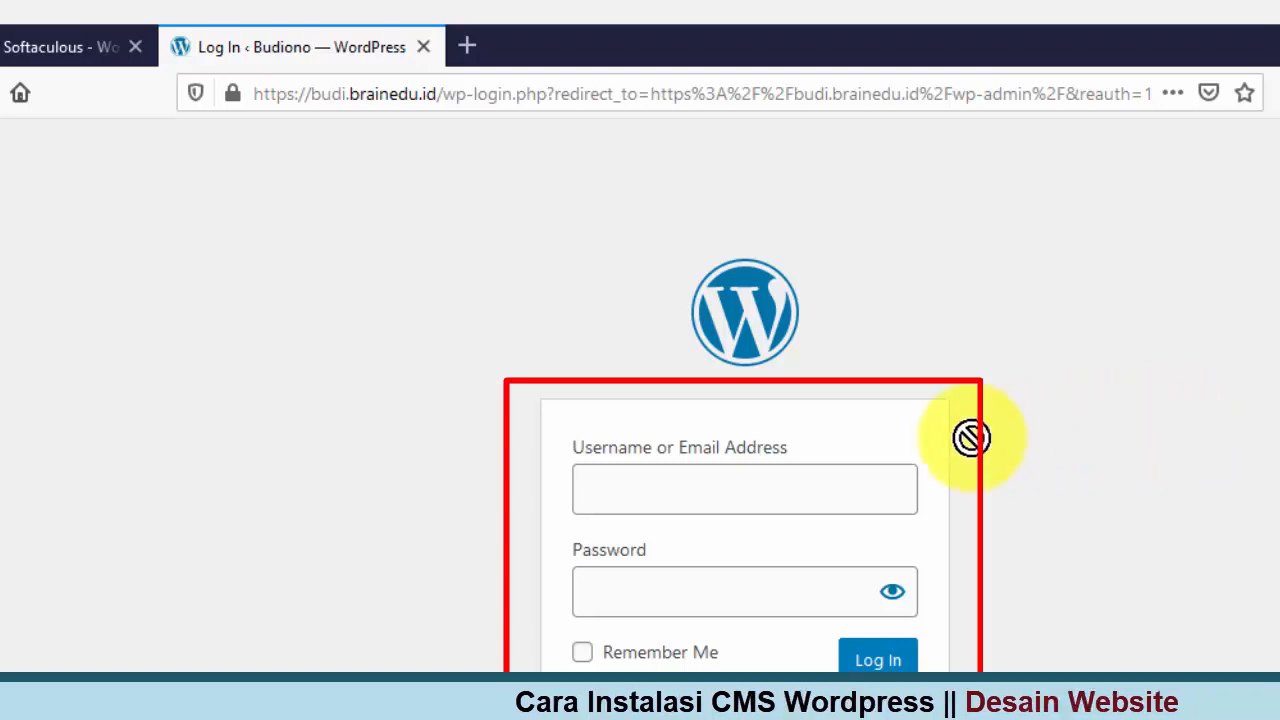
click(870, 480)
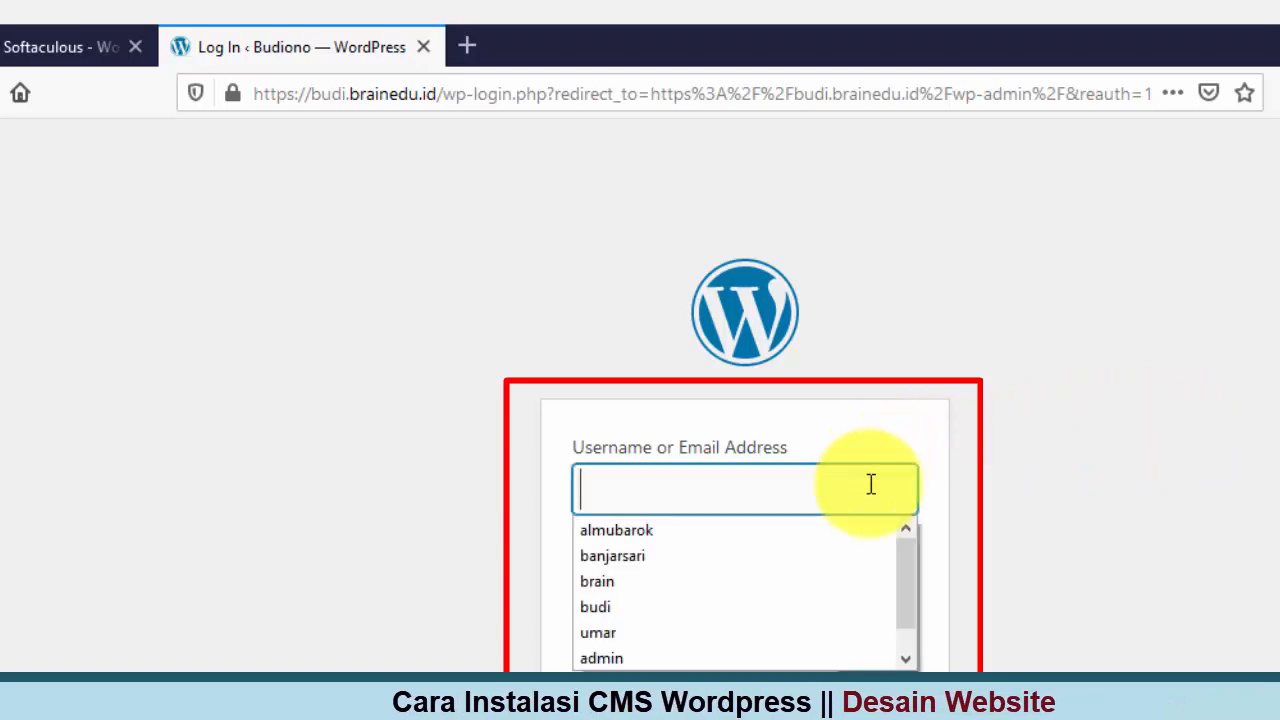
text(a)
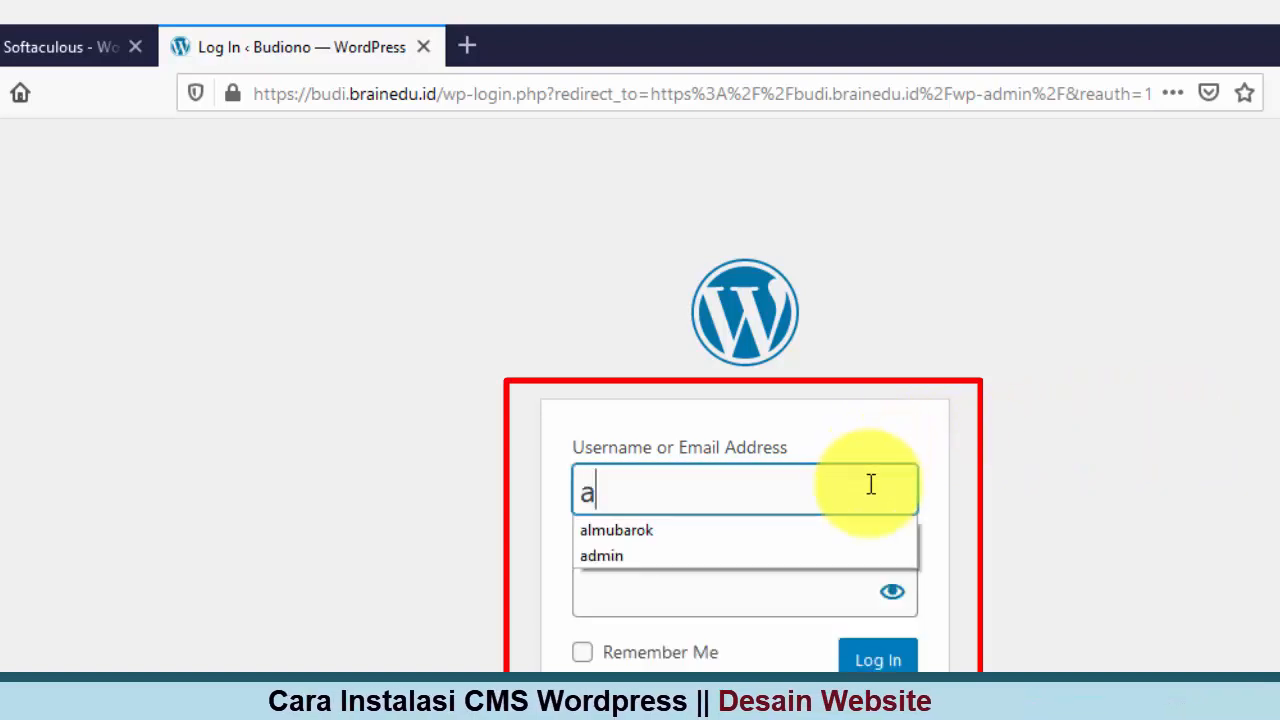
text(dmin)
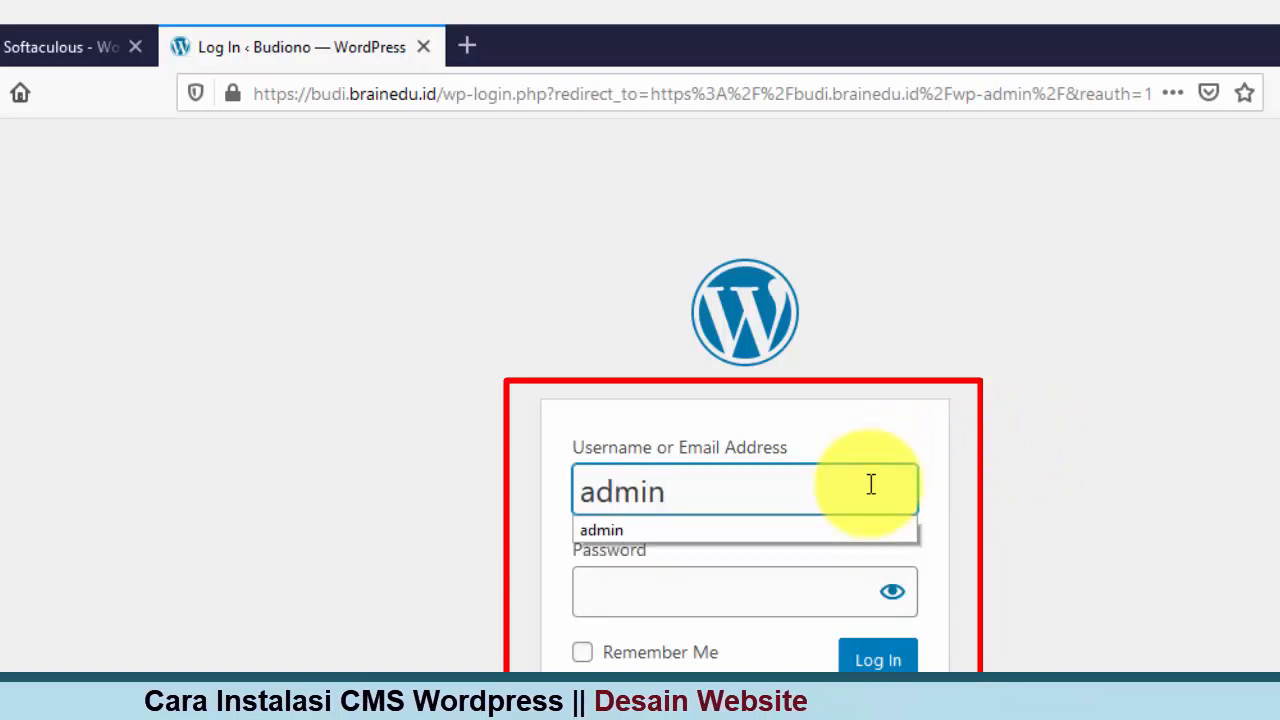
key(Tab)
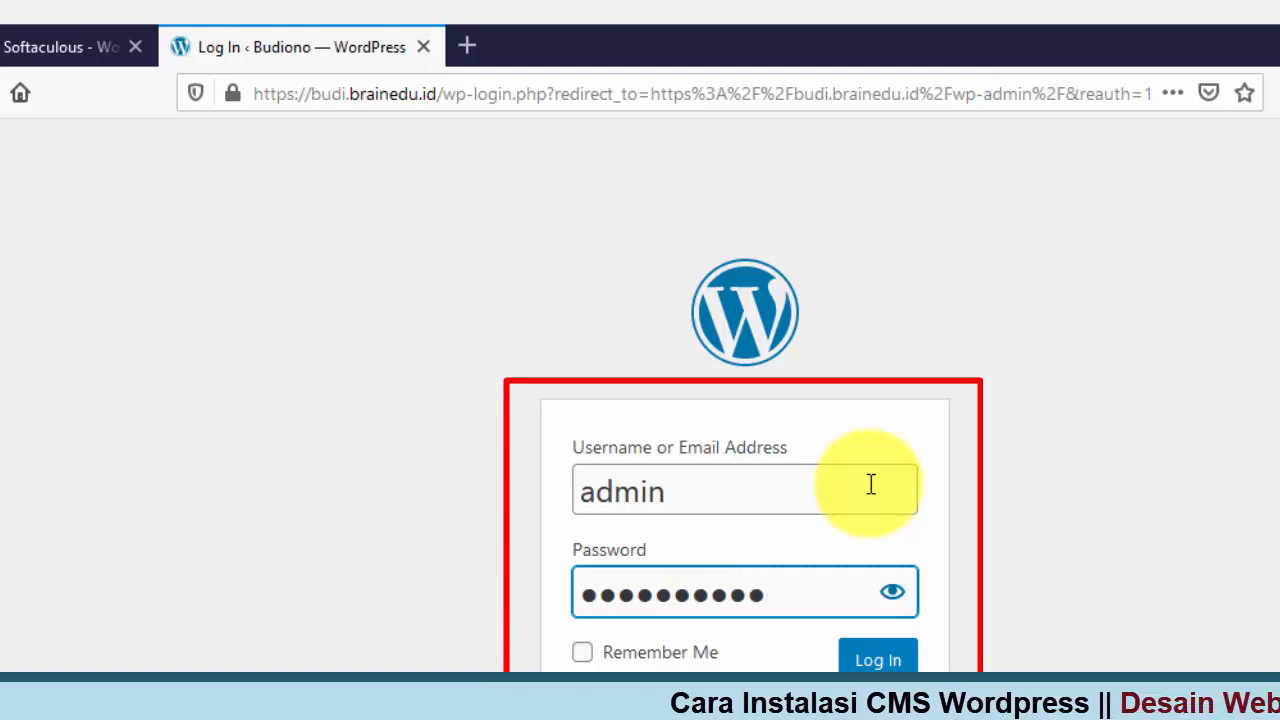
text(****)
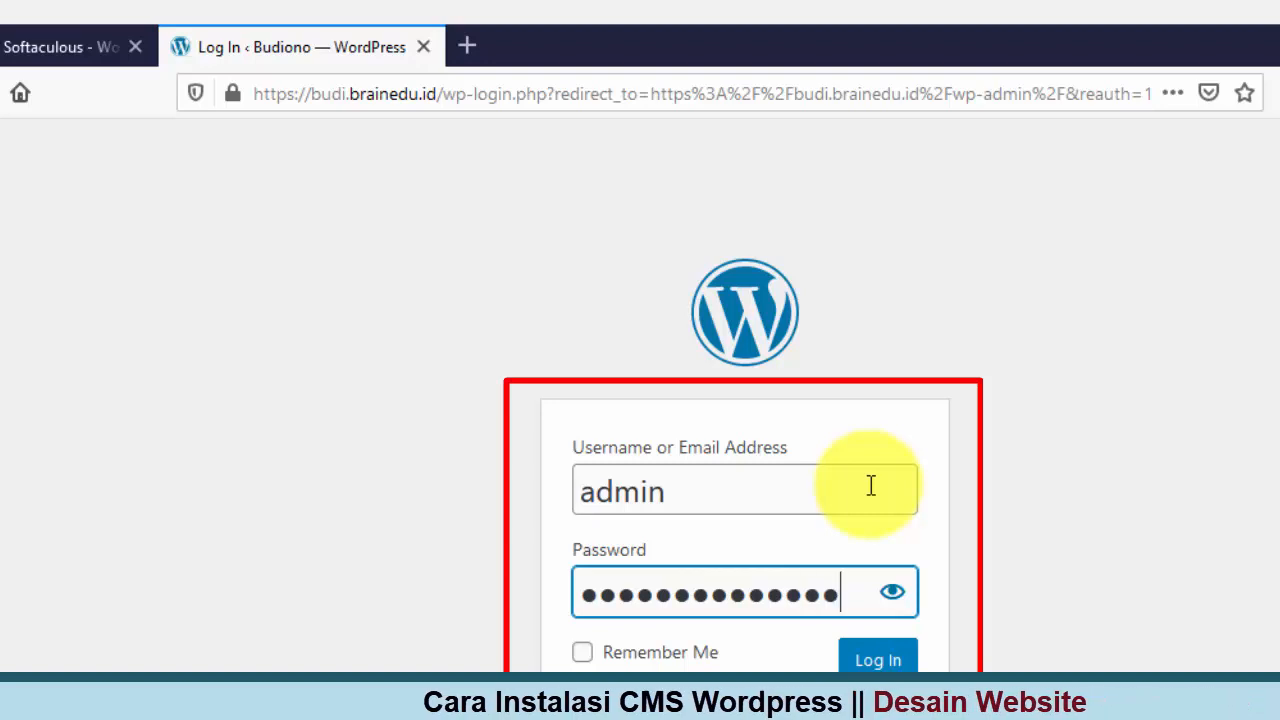
click(878, 660)
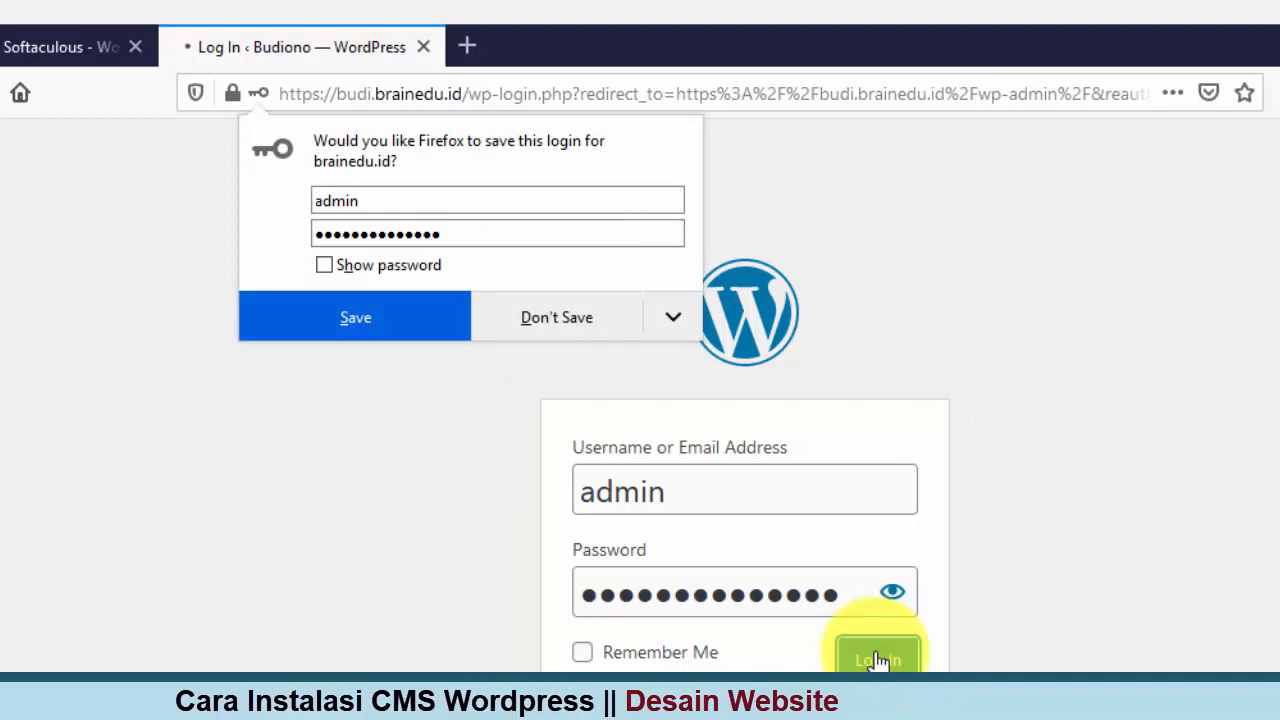
click(552, 318)
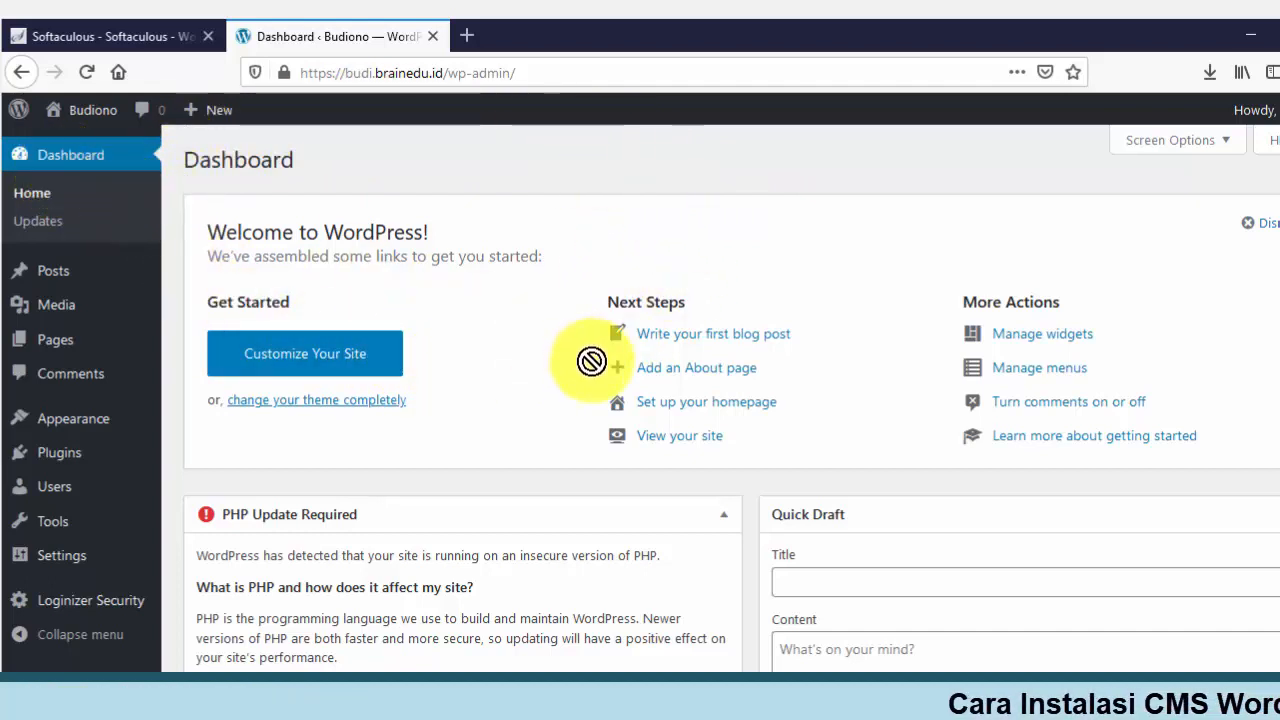
scroll(591, 361, down, 3)
scroll(588, 365, up, 3)
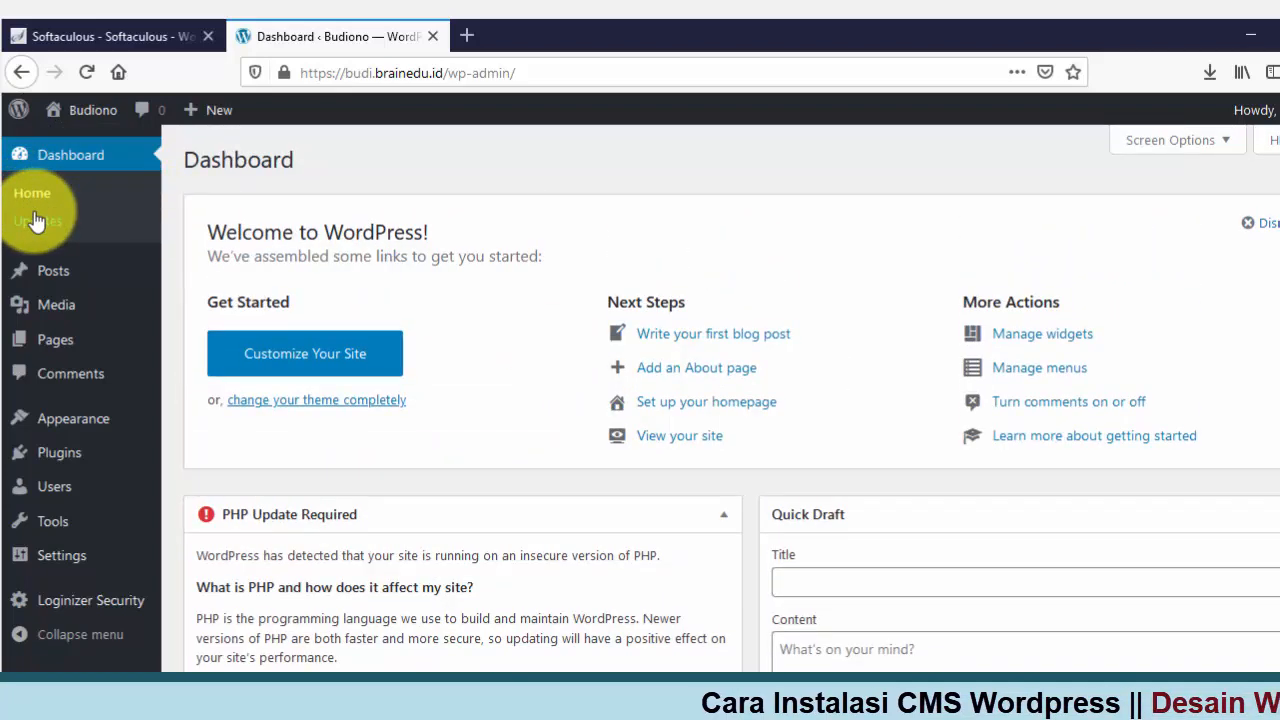
mouse_move(40, 282)
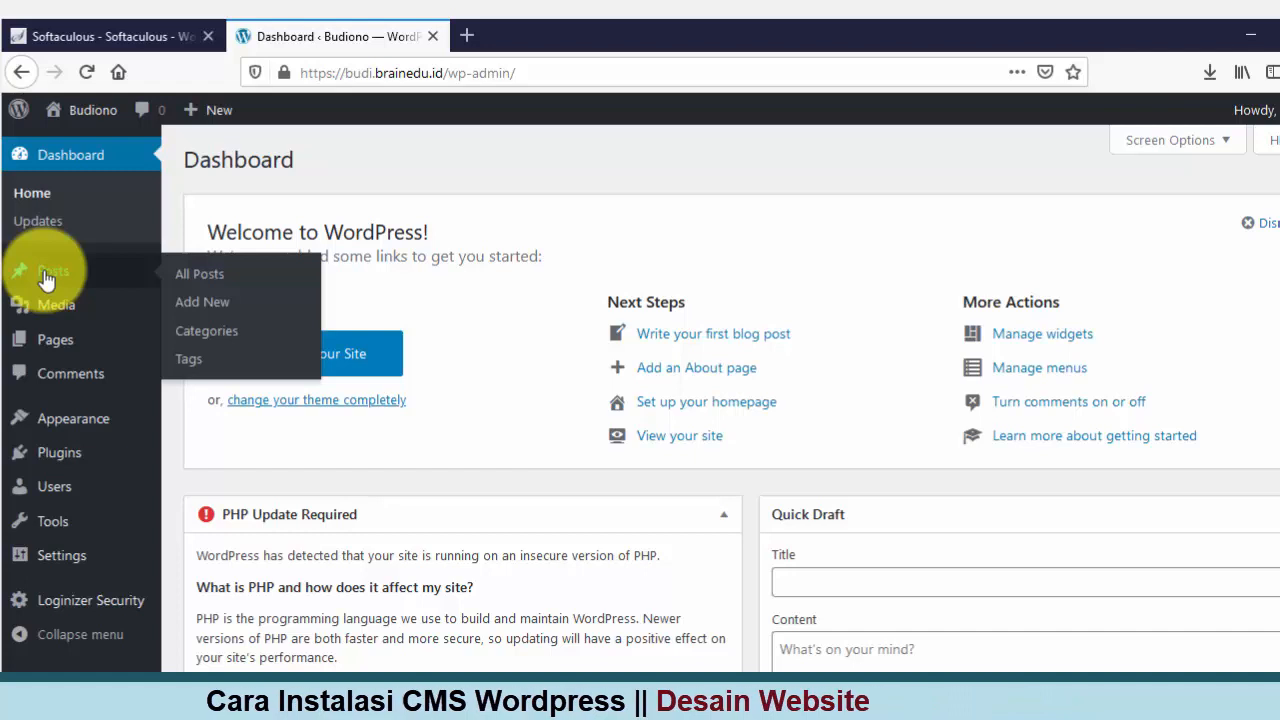
mouse_move(50, 322)
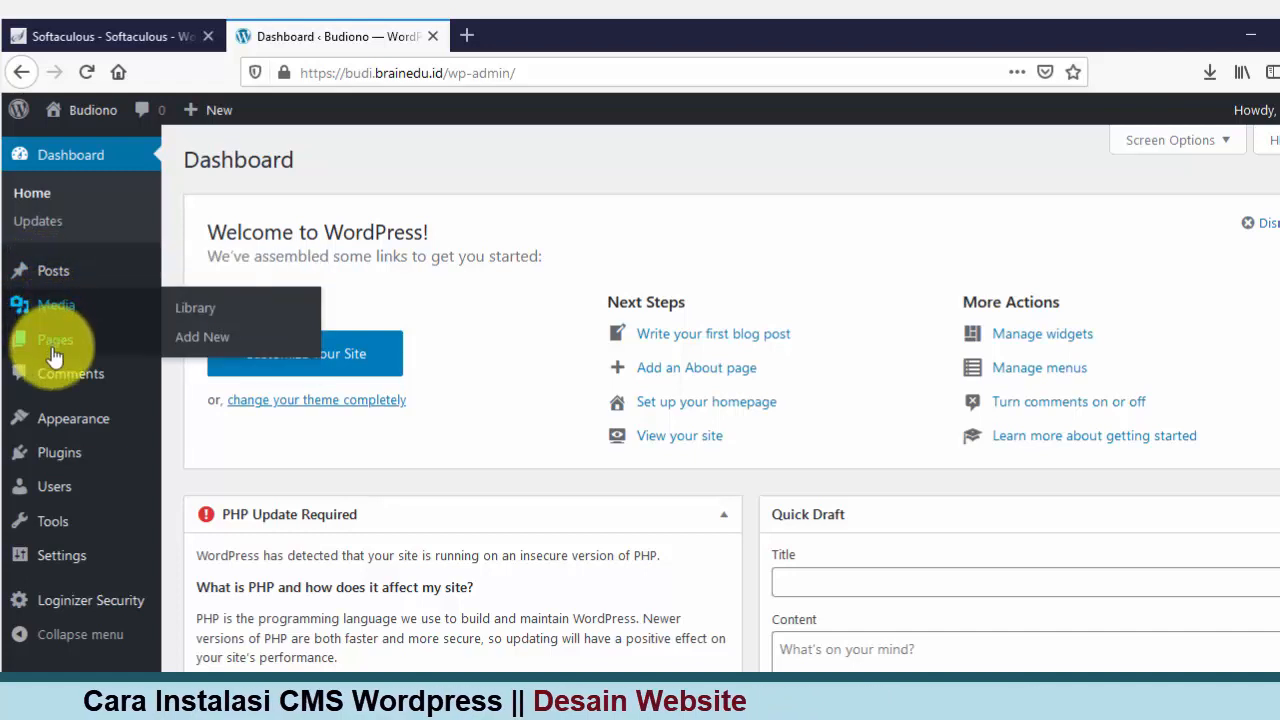
mouse_move(77, 423)
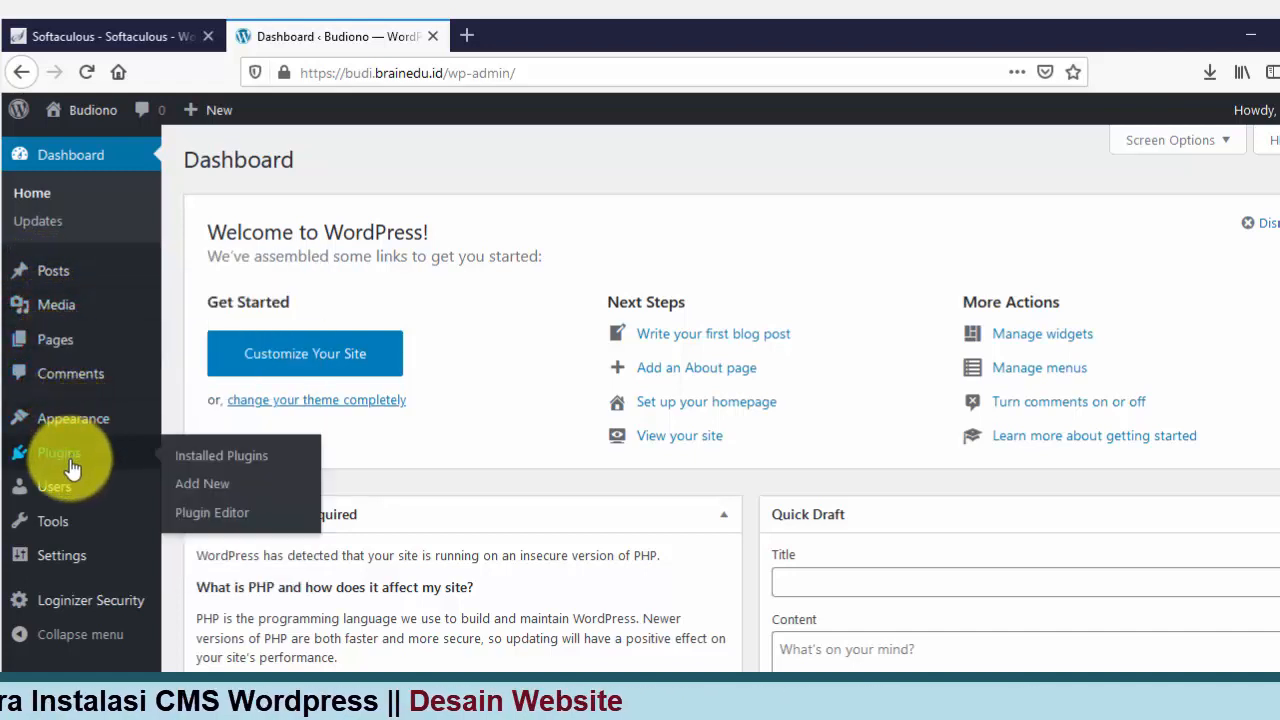
mouse_move(66, 521)
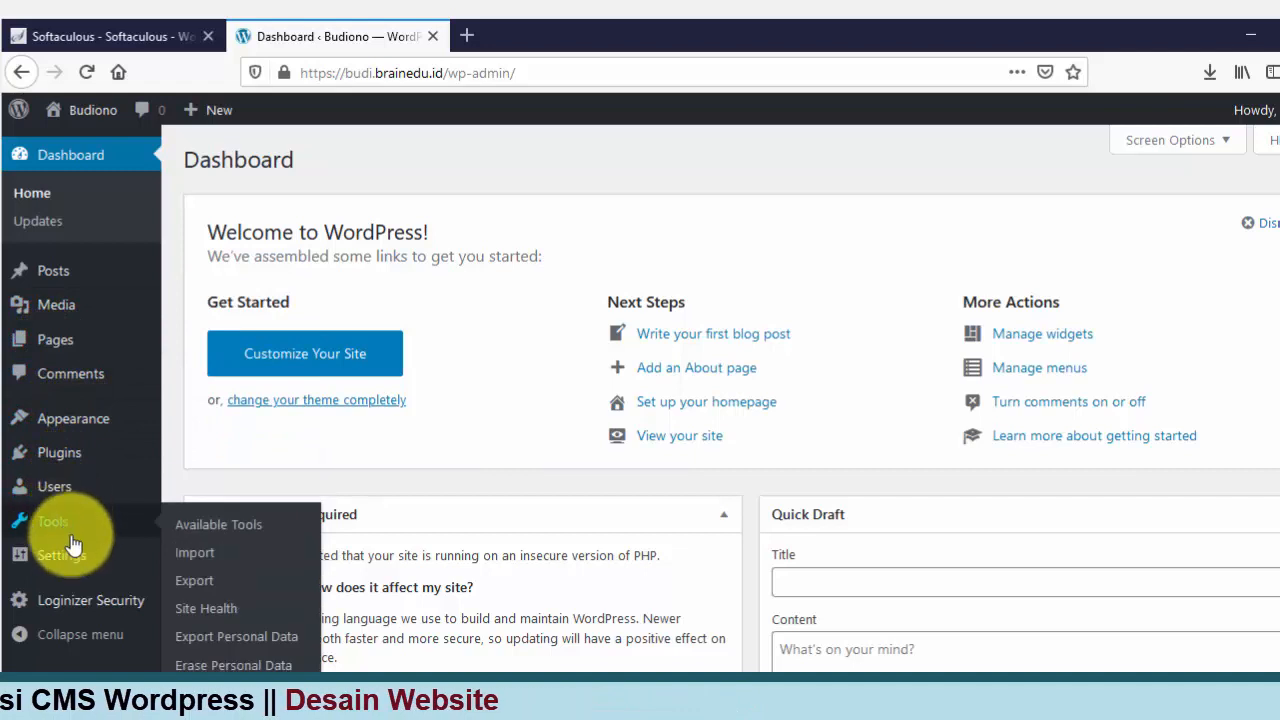
mouse_move(75, 557)
mouse_move(86, 618)
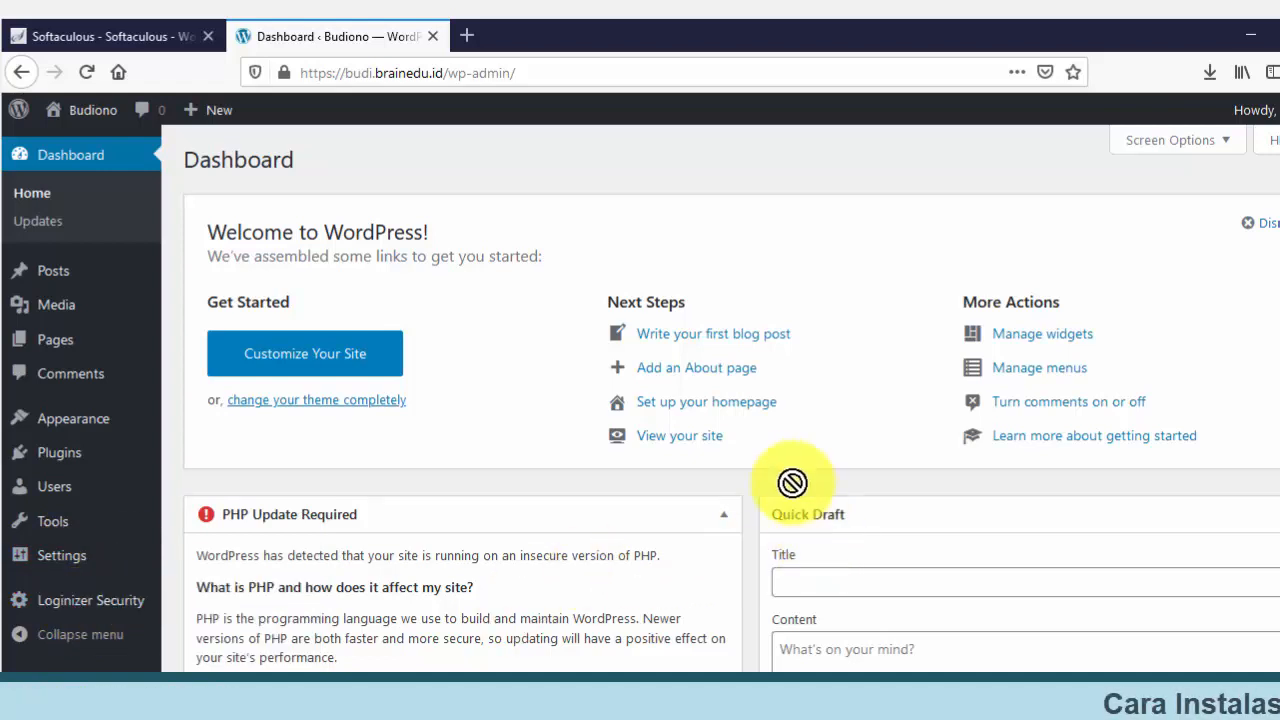
scroll(779, 477, down, 4)
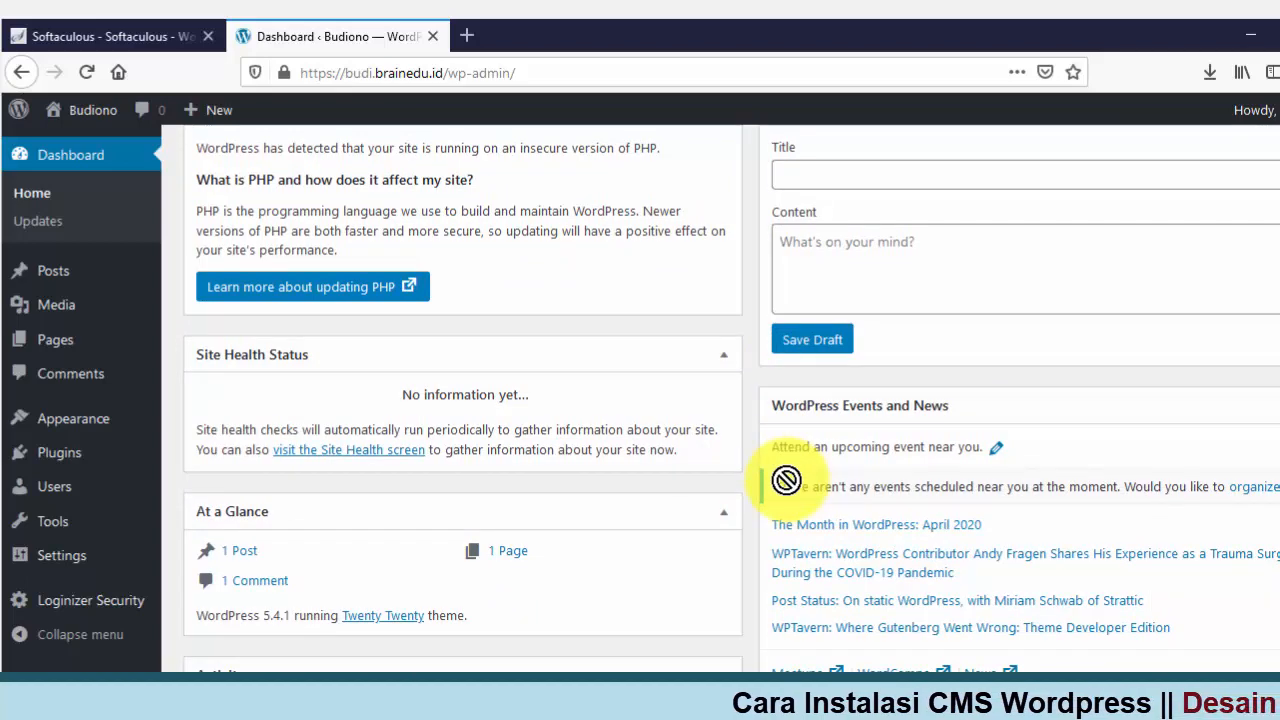
scroll(786, 480, down, 2)
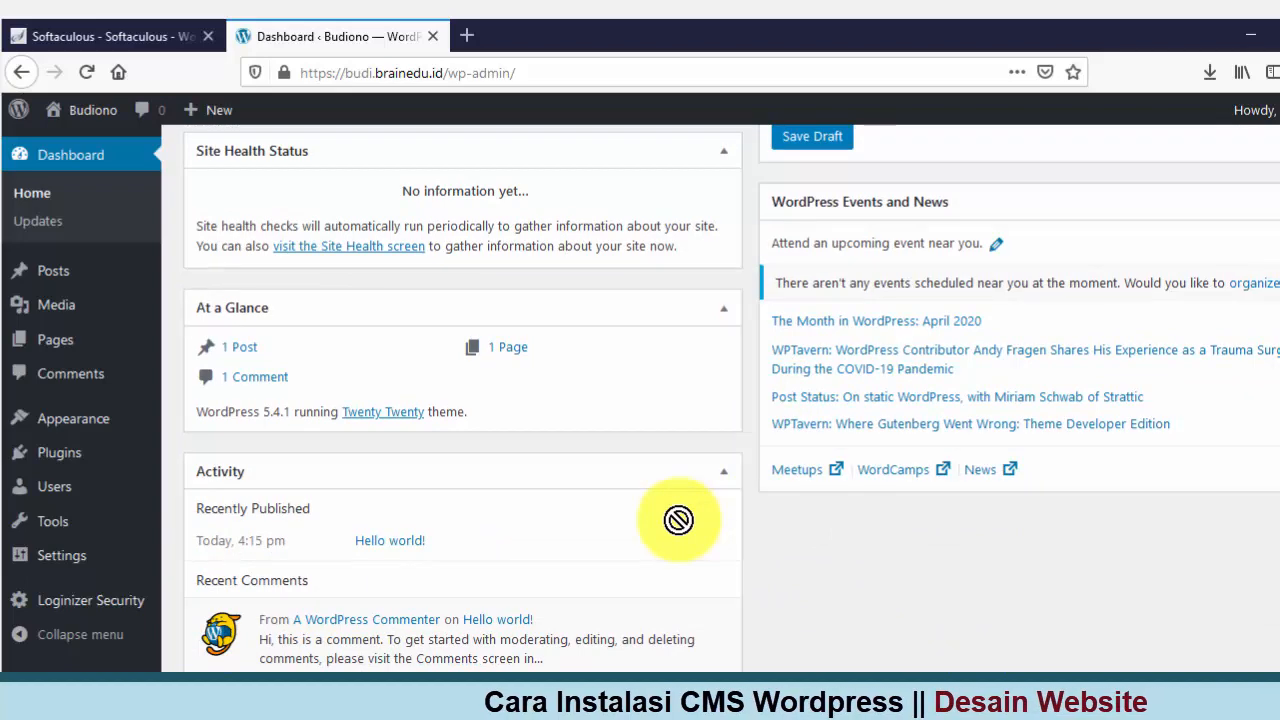
scroll(679, 519, down, 1)
scroll(680, 518, up, 5)
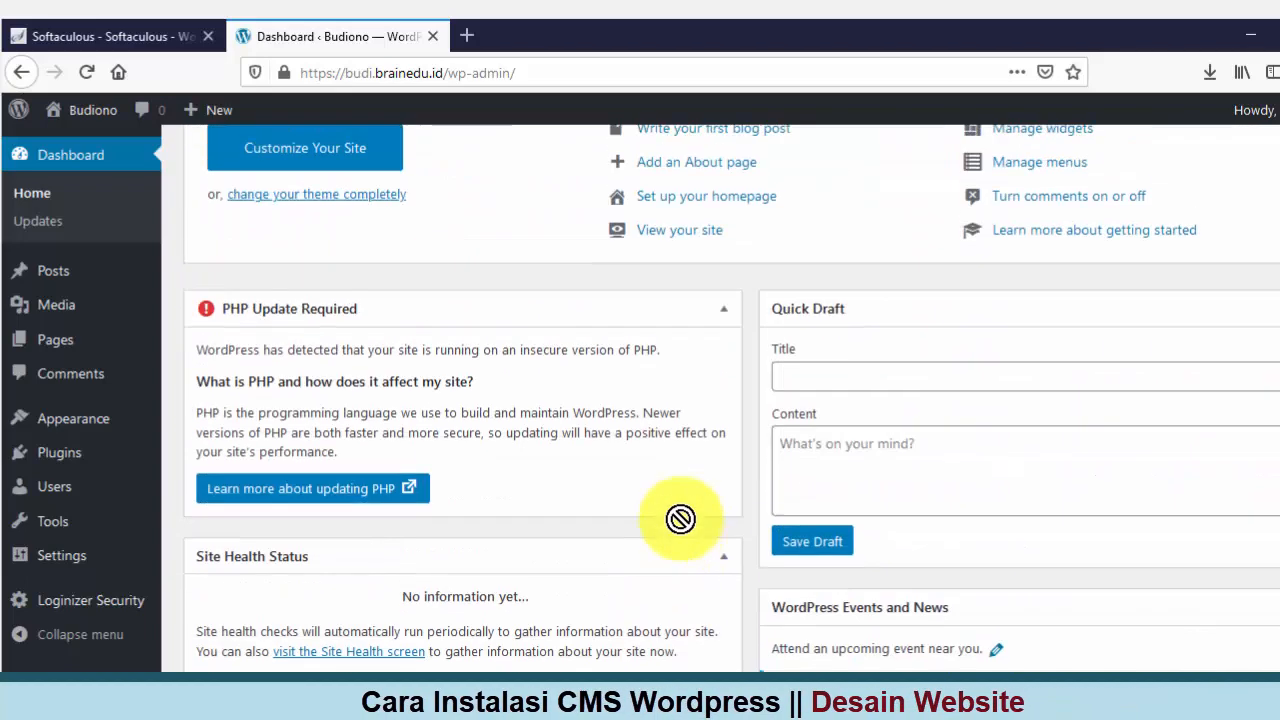
scroll(680, 518, up, 2)
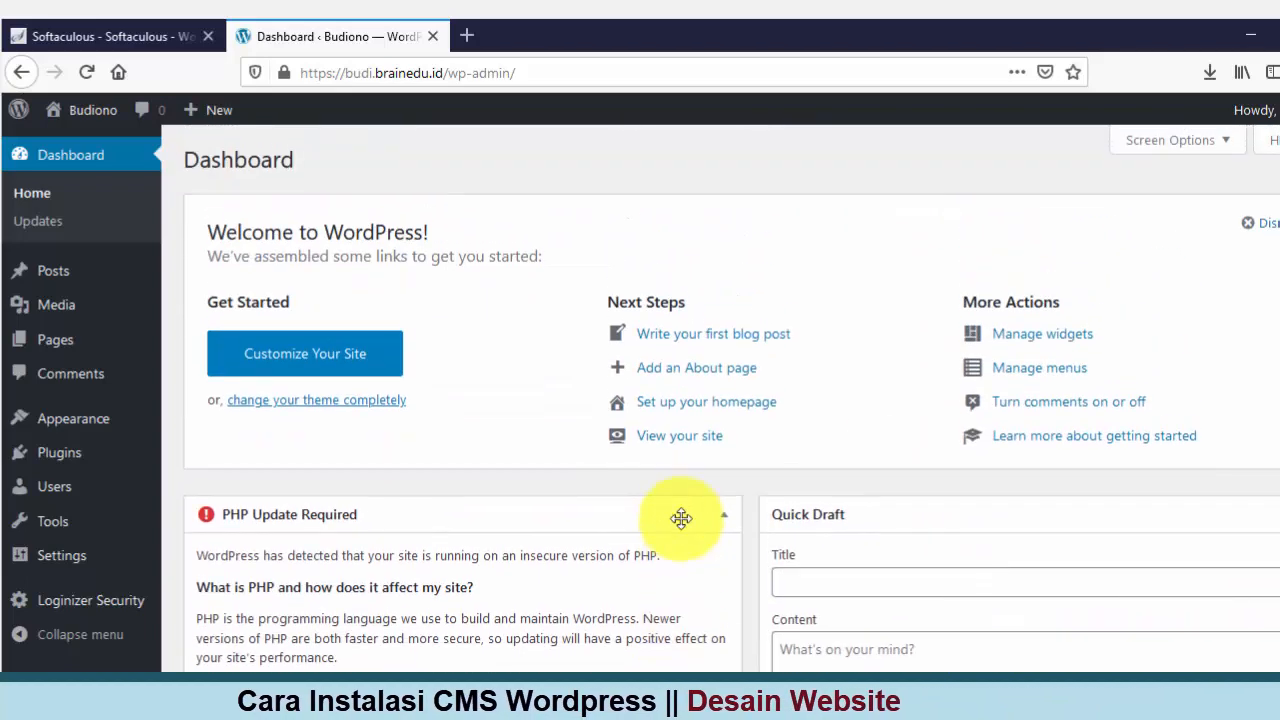